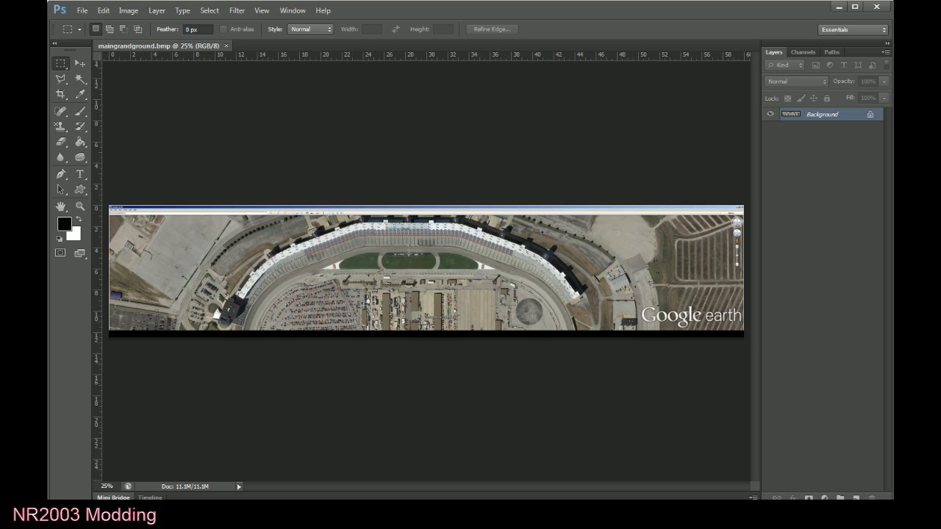
Switch to 3ds Max and confirm meters as the metric display unit and 1.0 meter as the system unit.
{"action": "key", "text": "alt+Tab"}
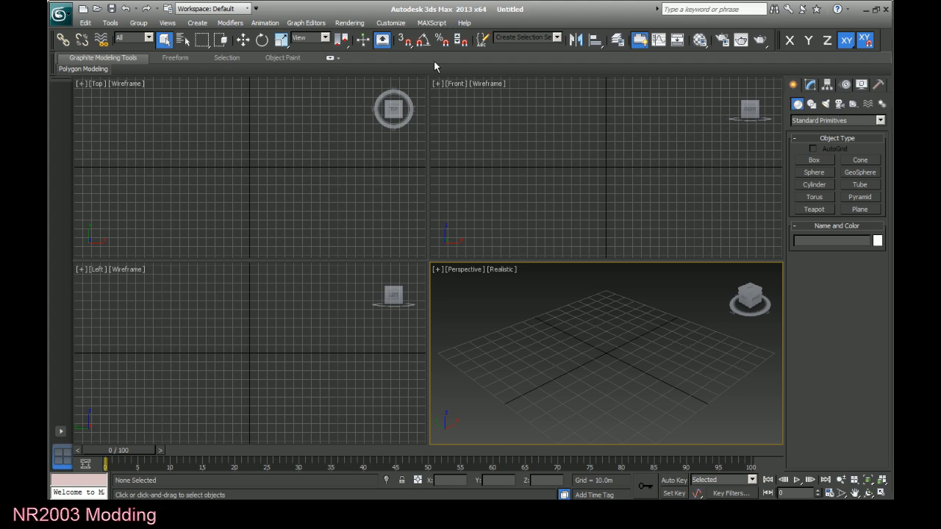
{"action": "left_click", "coordinate": [397, 23]}
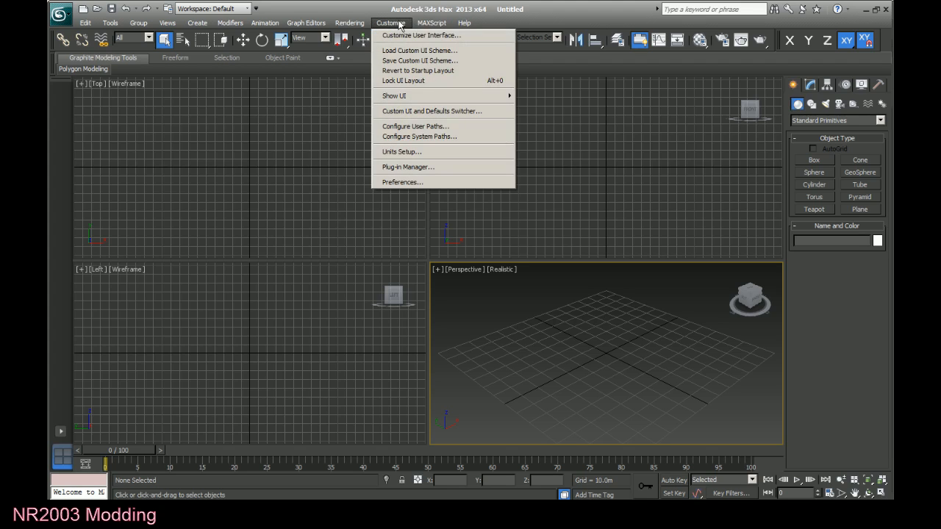
{"action": "left_click", "coordinate": [414, 152]}
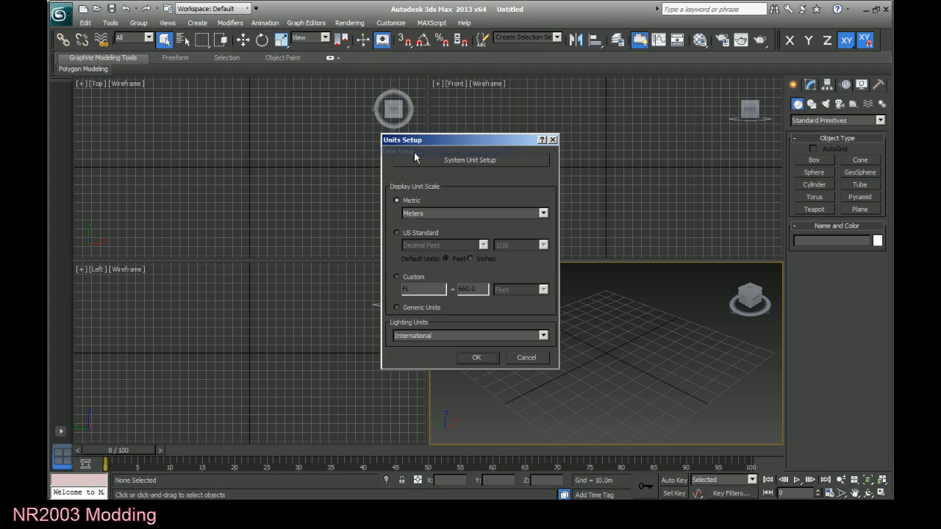
{"action": "left_click", "coordinate": [431, 213]}
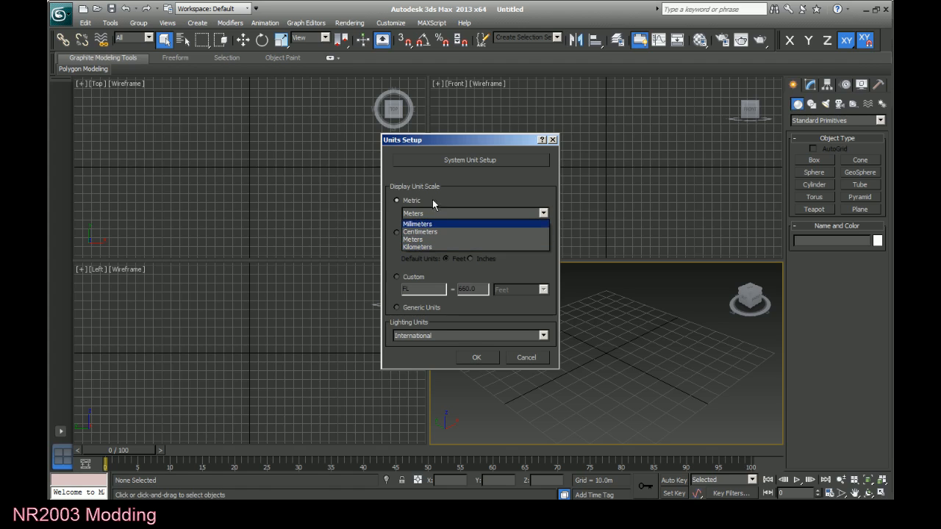
{"action": "left_click", "coordinate": [434, 203]}
{"action": "left_click", "coordinate": [453, 161]}
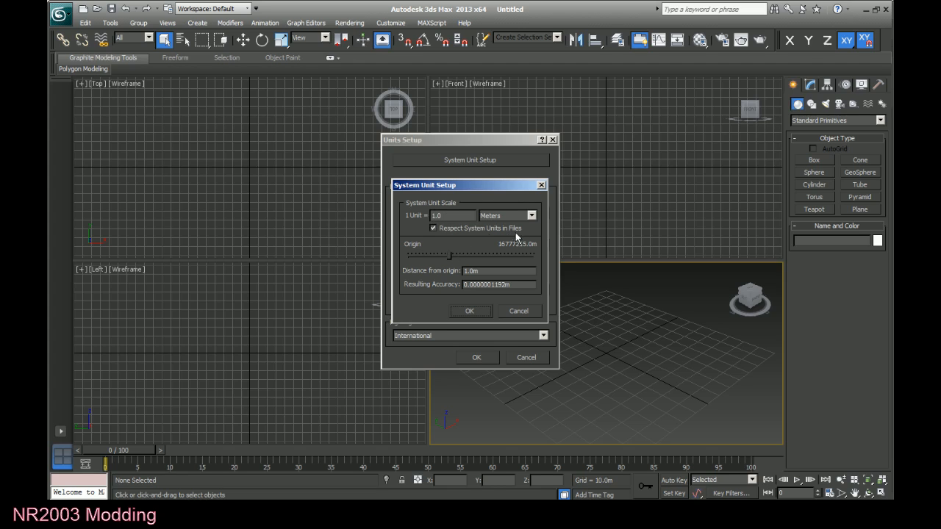
{"action": "left_click", "coordinate": [481, 312]}
{"action": "left_click", "coordinate": [478, 357]}
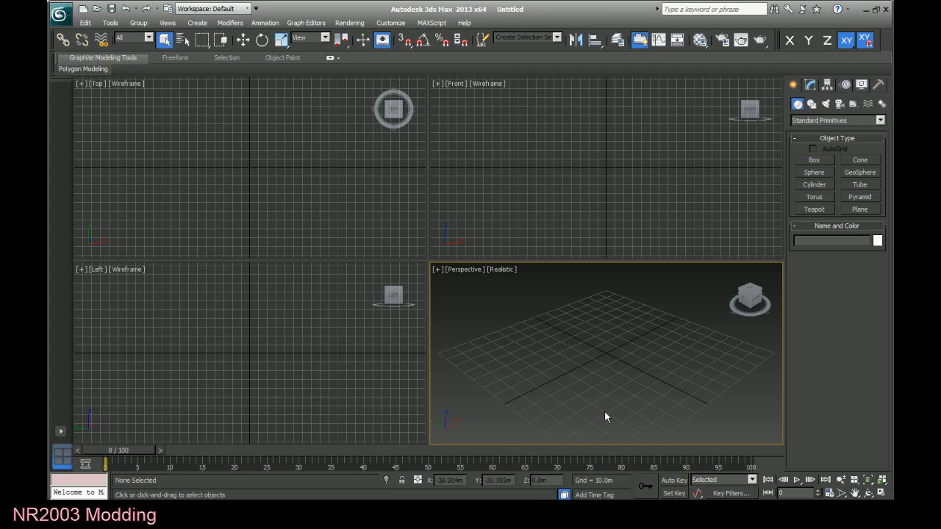
{"action": "left_click", "coordinate": [390, 23]}
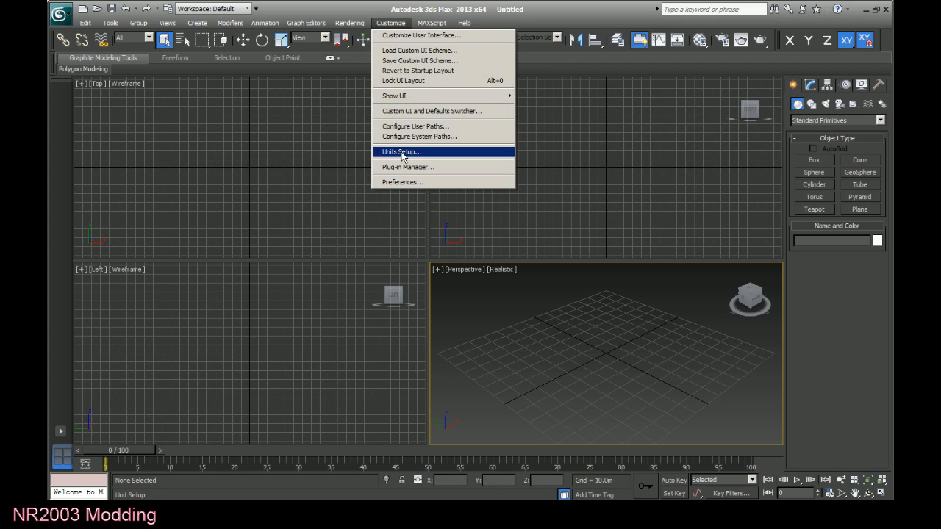
{"action": "left_click", "coordinate": [529, 339]}
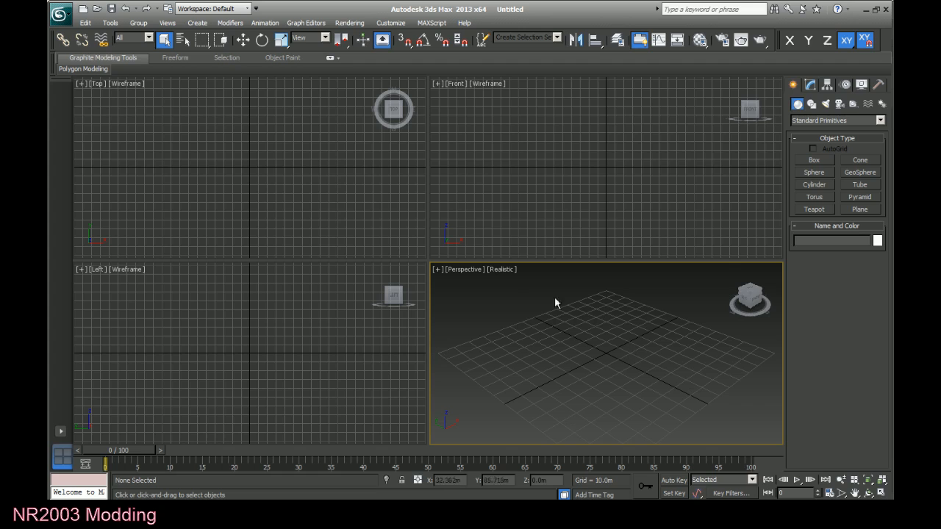
{"action": "mouse_move", "coordinate": [83, 71]}
{"action": "left_click", "coordinate": [342, 193]}
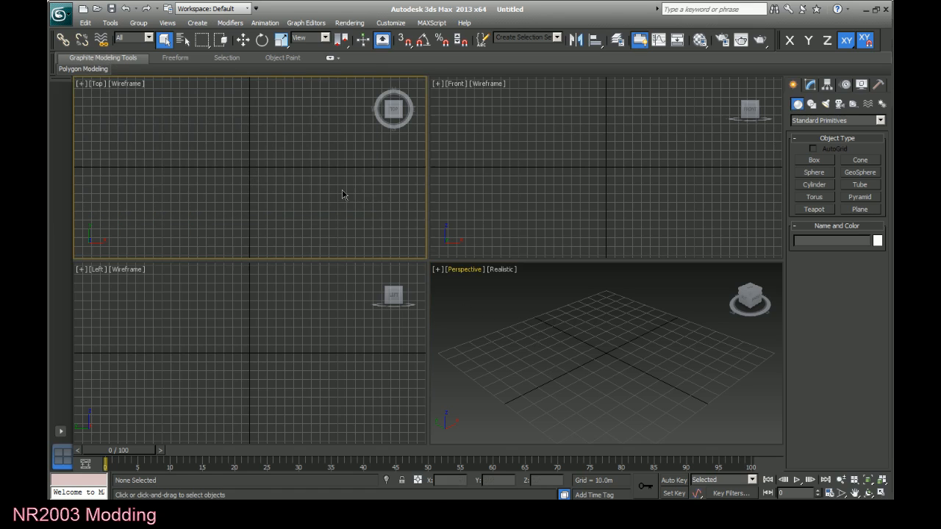
{"action": "left_click", "coordinate": [517, 204]}
{"action": "left_click", "coordinate": [344, 305]}
{"action": "left_click", "coordinate": [501, 344]}
{"action": "left_click", "coordinate": [539, 197]}
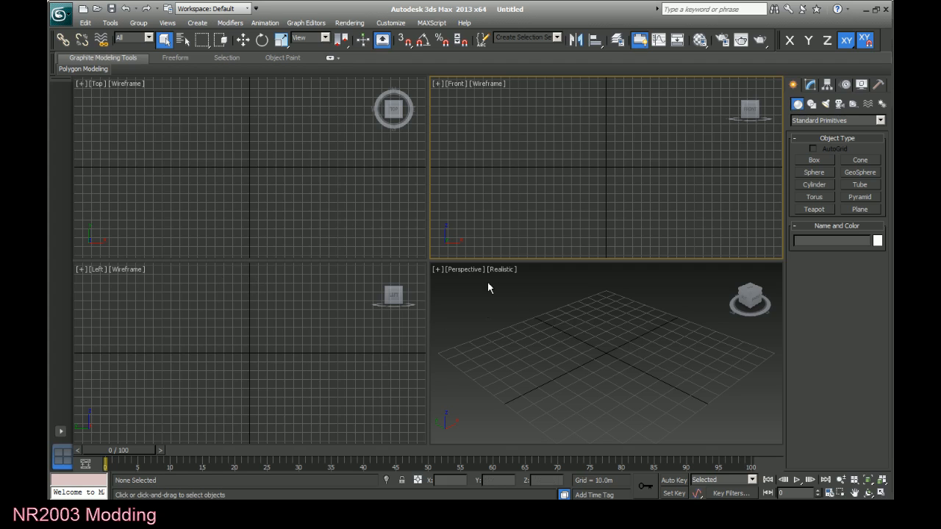
{"action": "left_click", "coordinate": [381, 212]}
{"action": "left_click", "coordinate": [330, 379]}
{"action": "left_click", "coordinate": [560, 358]}
{"action": "left_click", "coordinate": [448, 228]}
{"action": "left_click", "coordinate": [408, 209]}
{"action": "left_click", "coordinate": [297, 353]}
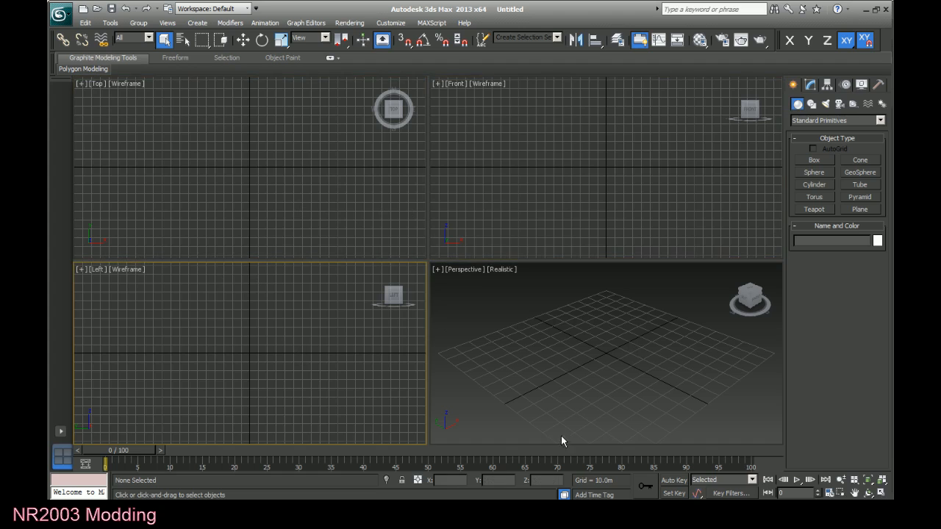
{"action": "left_click", "coordinate": [506, 362]}
{"action": "left_click", "coordinate": [461, 270]}
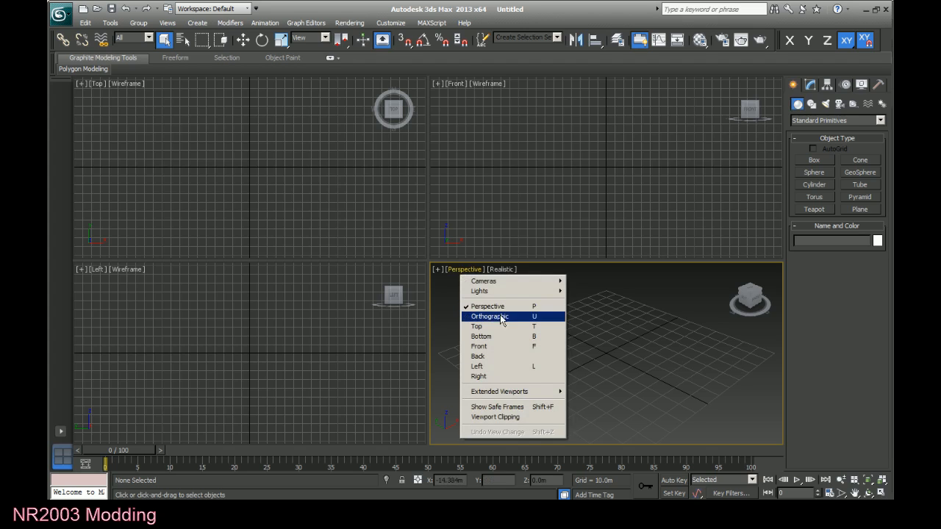
{"action": "left_click", "coordinate": [579, 324]}
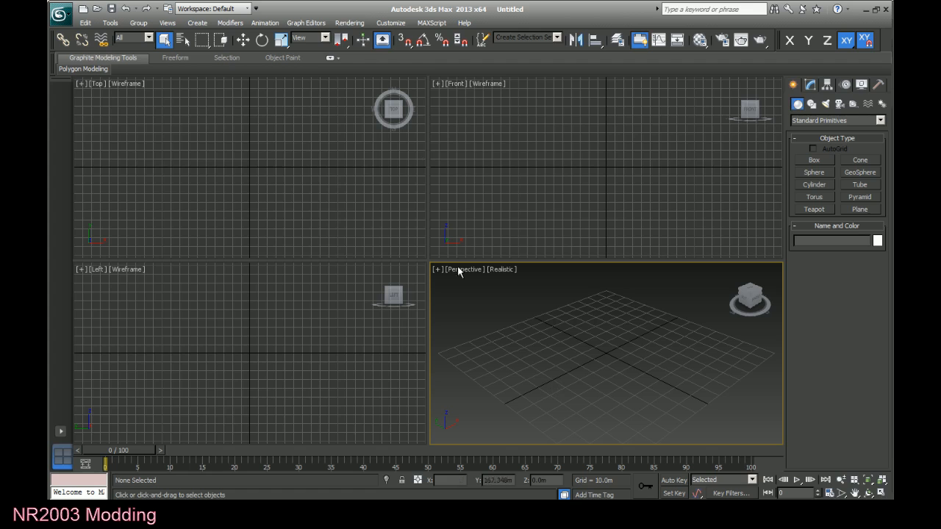
Change the Front viewport to Perspective and finally to the Left view.
{"action": "left_click", "coordinate": [451, 86]}
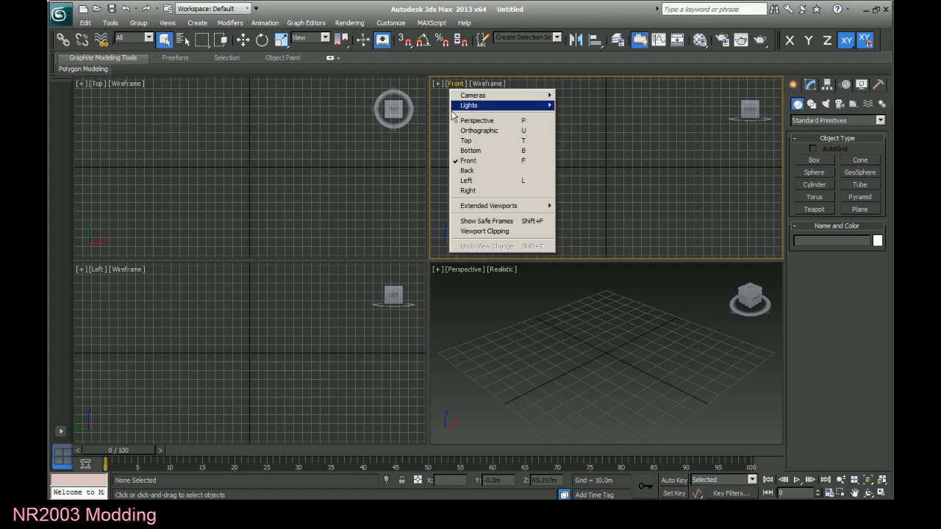
{"action": "left_click", "coordinate": [460, 121]}
{"action": "left_click", "coordinate": [456, 84]}
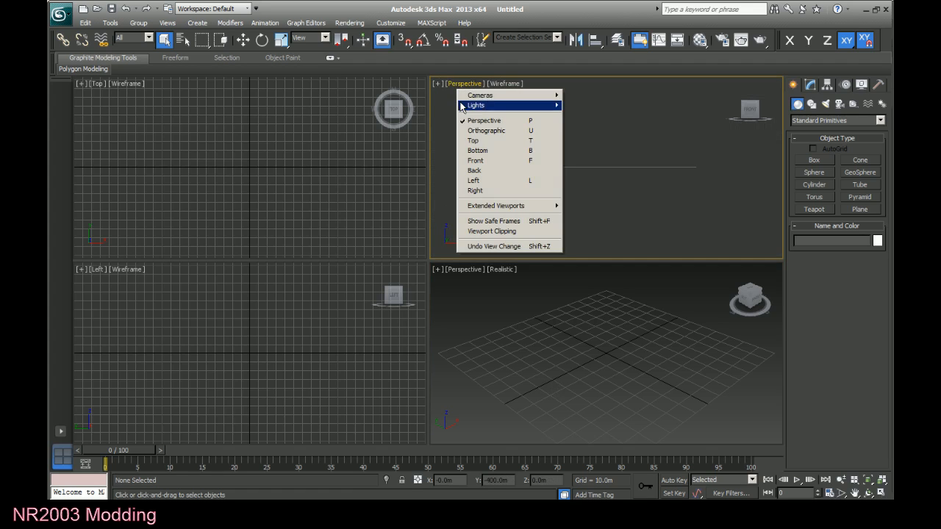
{"action": "left_click", "coordinate": [507, 180]}
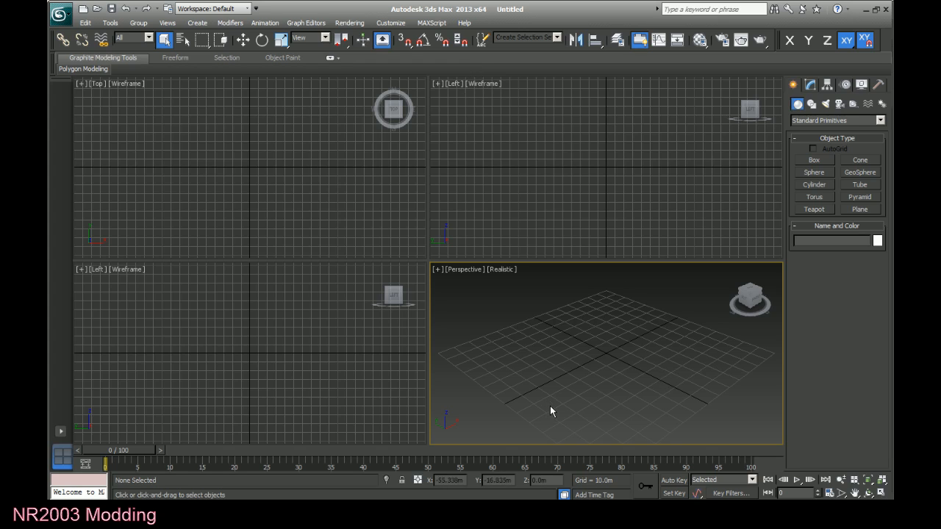
Activate the Perspective viewport and maximize it to fill the whole viewport area.
{"action": "left_click", "coordinate": [621, 158]}
{"action": "left_click", "coordinate": [329, 178]}
{"action": "left_click", "coordinate": [276, 345]}
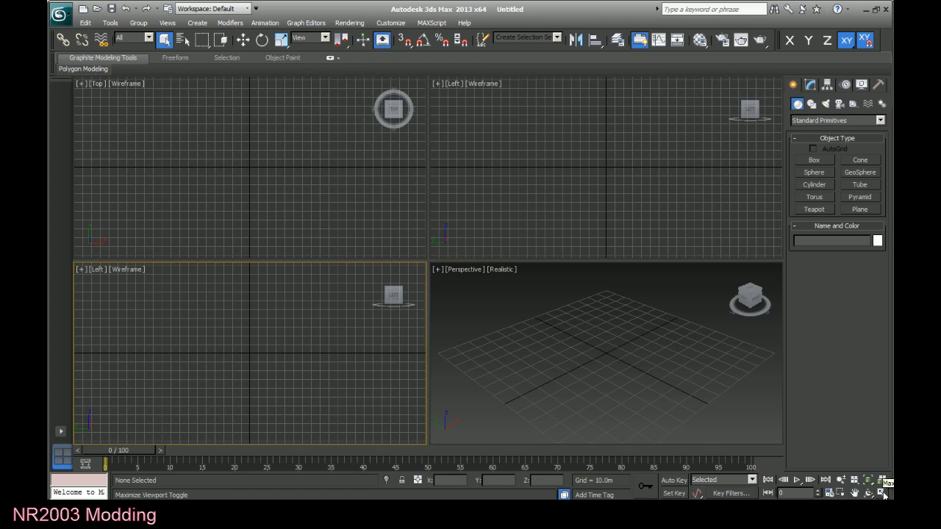
{"action": "left_click", "coordinate": [664, 388]}
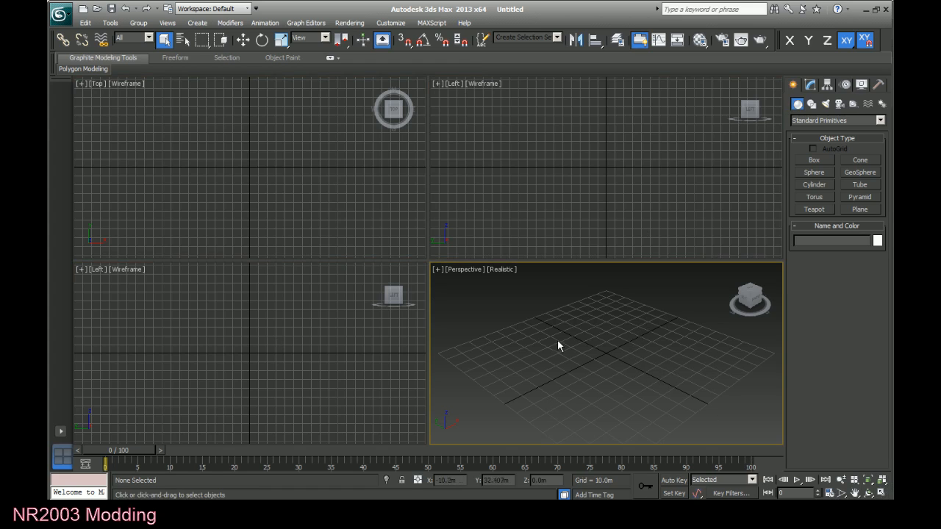
{"action": "left_click", "coordinate": [882, 493]}
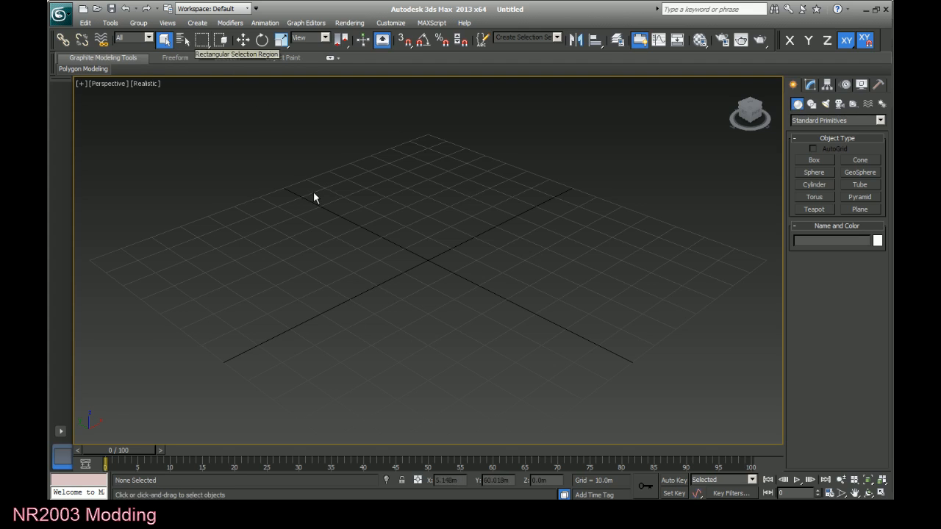
{"action": "left_click_drag", "start_coordinate": [313, 191], "coordinate": [685, 431]}
{"action": "left_click_drag", "start_coordinate": [683, 394], "coordinate": [164, 128]}
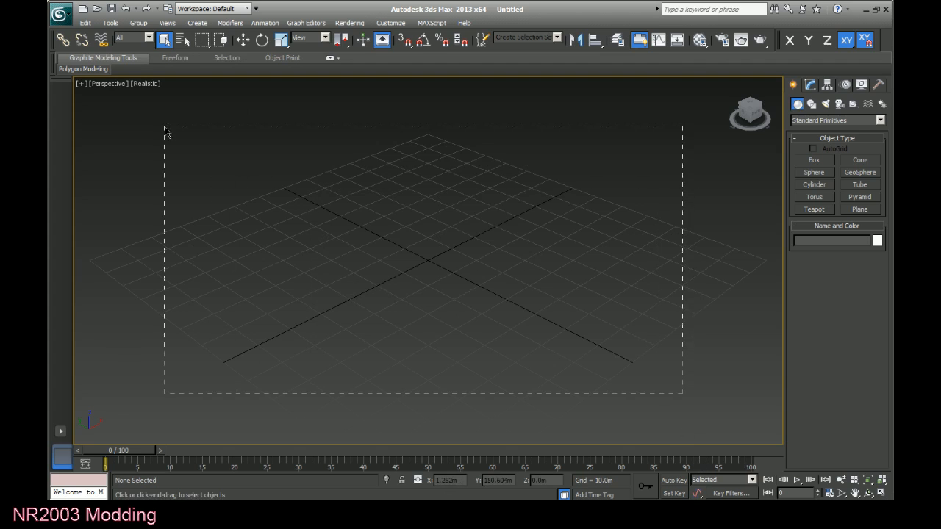
{"action": "left_click_drag", "start_coordinate": [661, 383], "coordinate": [669, 388]}
{"action": "left_click_drag", "start_coordinate": [480, 295], "coordinate": [615, 338]}
{"action": "left_click_drag", "start_coordinate": [499, 292], "coordinate": [501, 291]}
{"action": "left_click", "coordinate": [243, 40]}
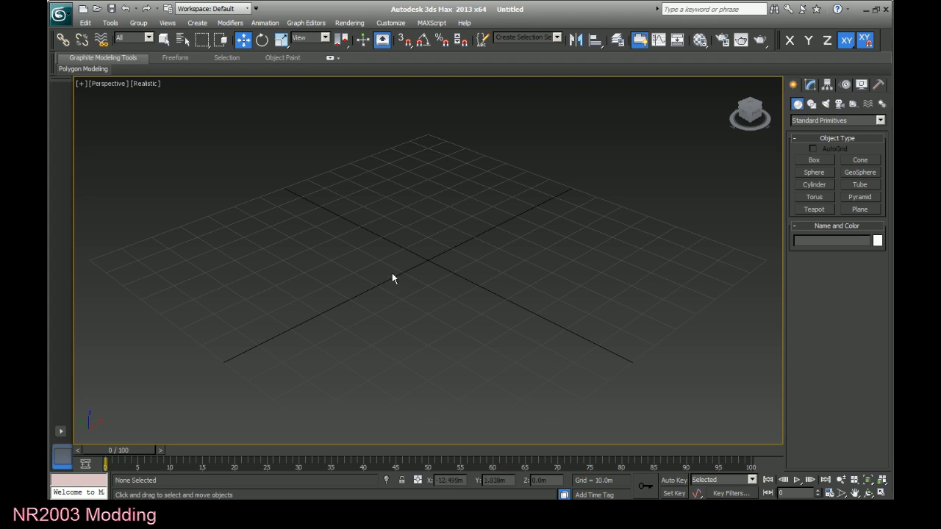
{"action": "left_click", "coordinate": [262, 40]}
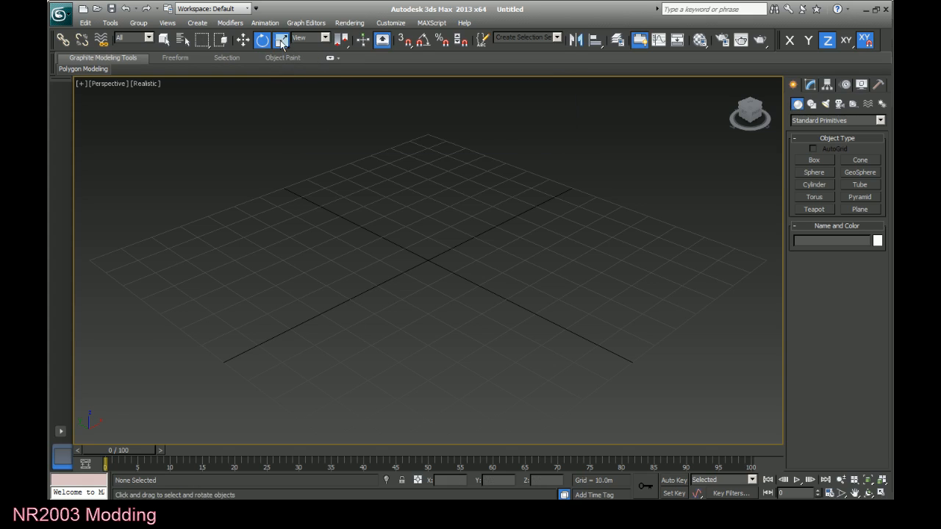
{"action": "left_click", "coordinate": [282, 41]}
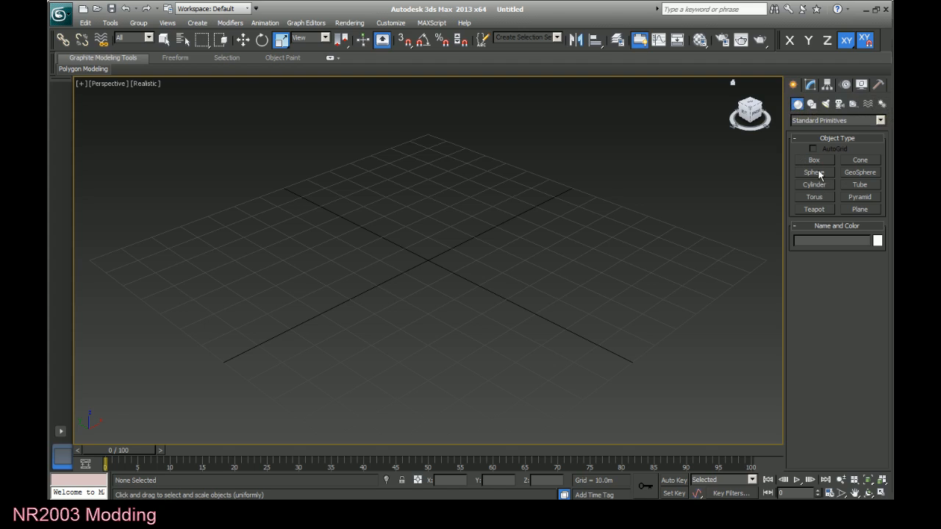
Create a Plane from the Standard Primitives across the grid centre, about 82 m long and 124 m wide.
{"action": "left_click", "coordinate": [811, 122]}
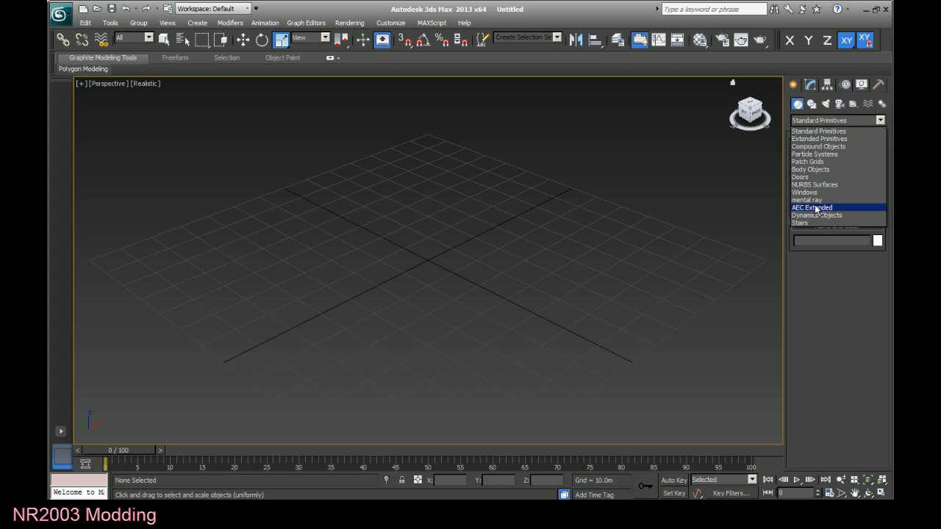
{"action": "left_click", "coordinate": [817, 131]}
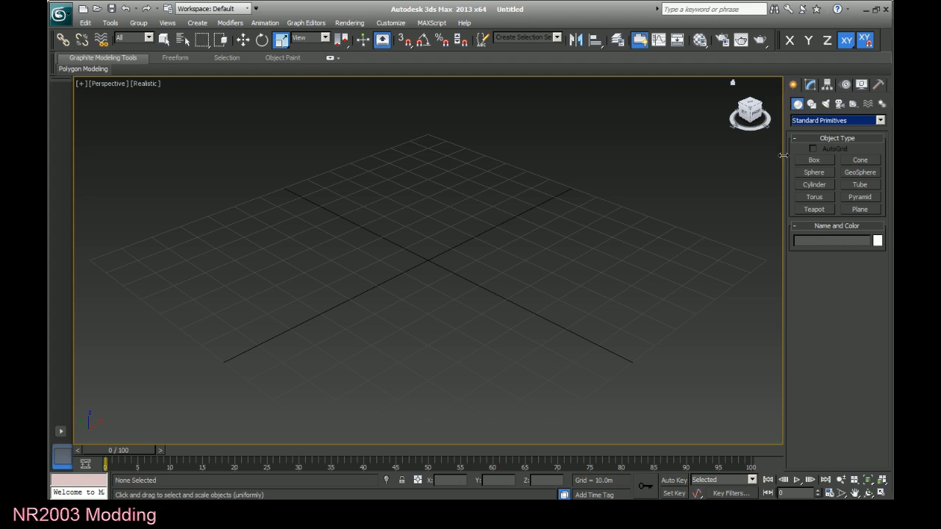
{"action": "left_click", "coordinate": [855, 211]}
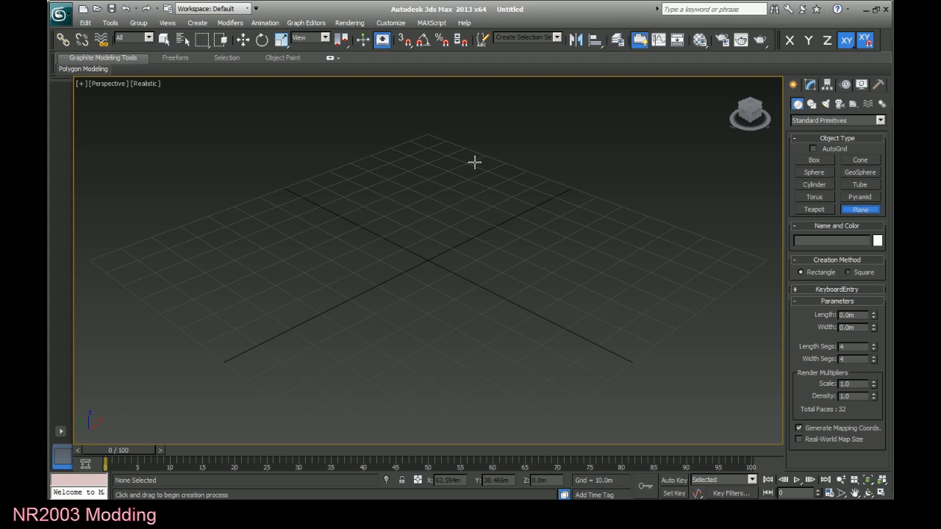
{"action": "left_click_drag", "start_coordinate": [475, 162], "coordinate": [365, 435]}
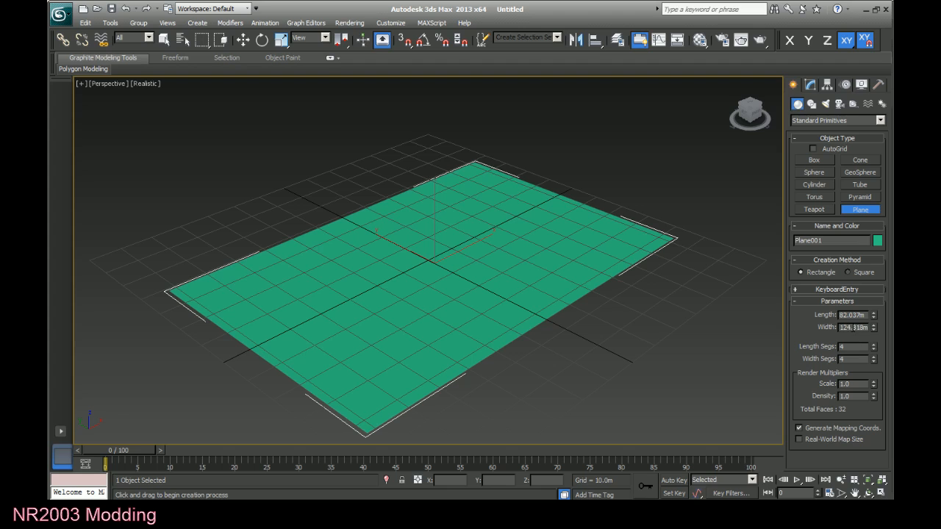
Set the plane's width to 500 m, its length to 250 m and its length segments to 1.
{"action": "double_click", "coordinate": [850, 327]}
{"action": "type", "text": "500"}
{"action": "key", "text": "Return"}
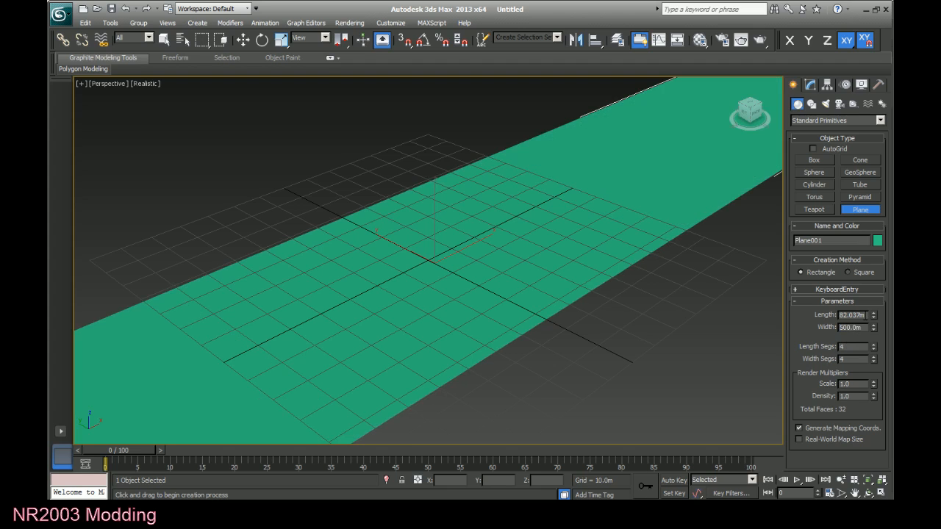
{"action": "type", "text": "250"}
{"action": "key", "text": "Return"}
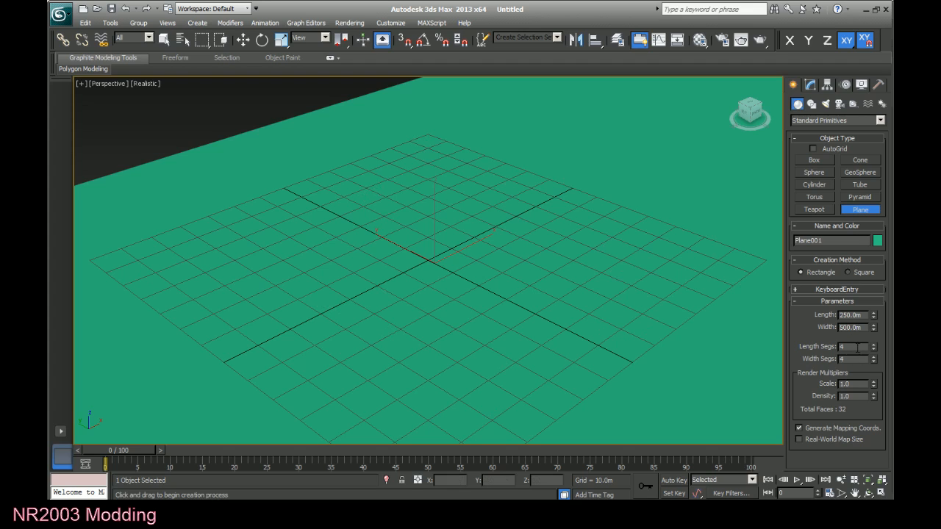
{"action": "type", "text": "1"}
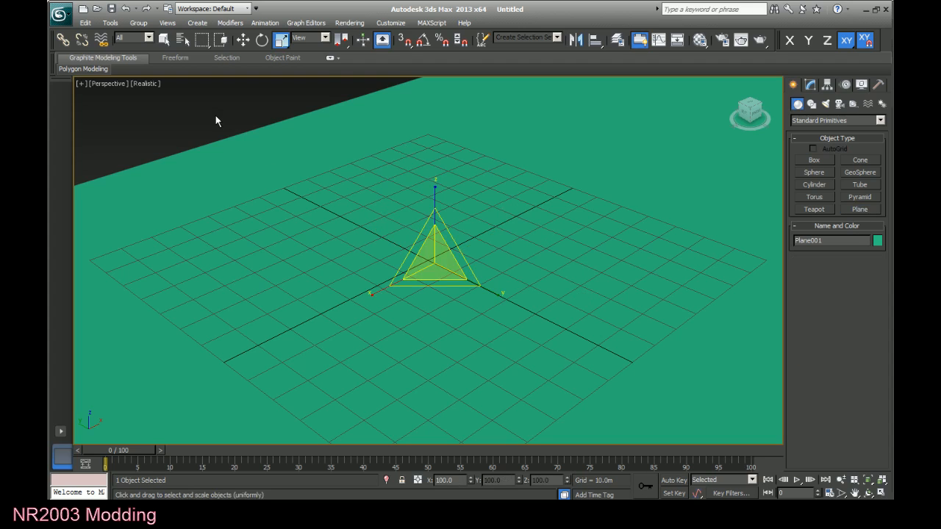
Display the move and rotate gizmos on the full plane and return to the Select Object tool.
{"action": "left_click", "coordinate": [243, 39]}
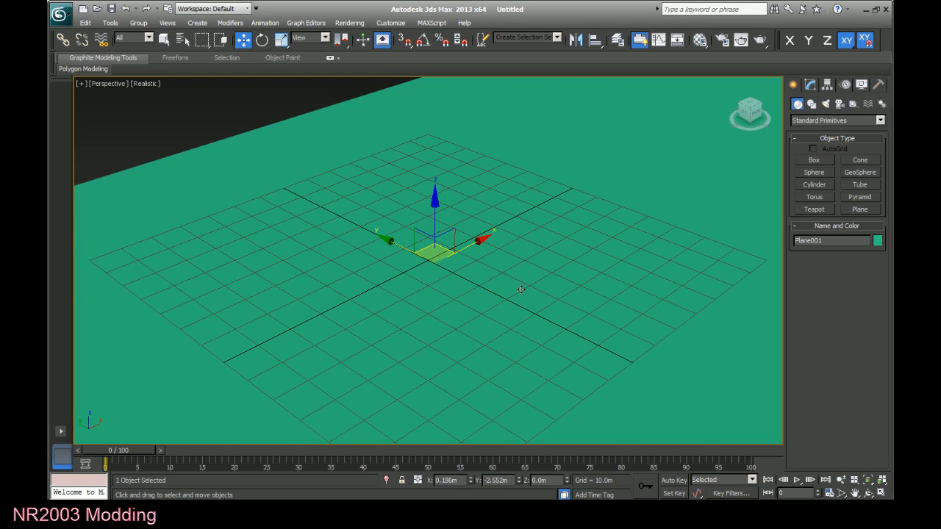
{"action": "scroll", "coordinate": [521, 289], "scroll_direction": "down", "scroll_amount": 8}
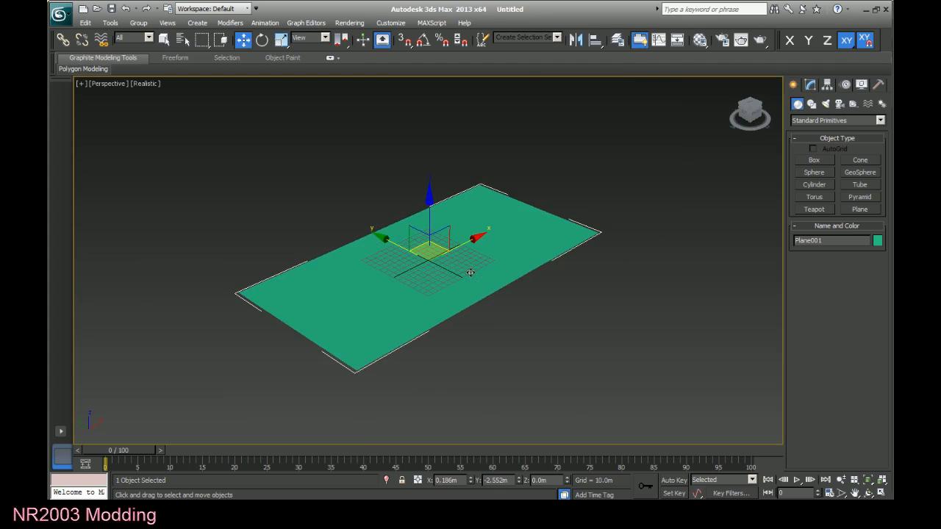
{"action": "scroll", "coordinate": [471, 273], "scroll_direction": "up", "scroll_amount": 3}
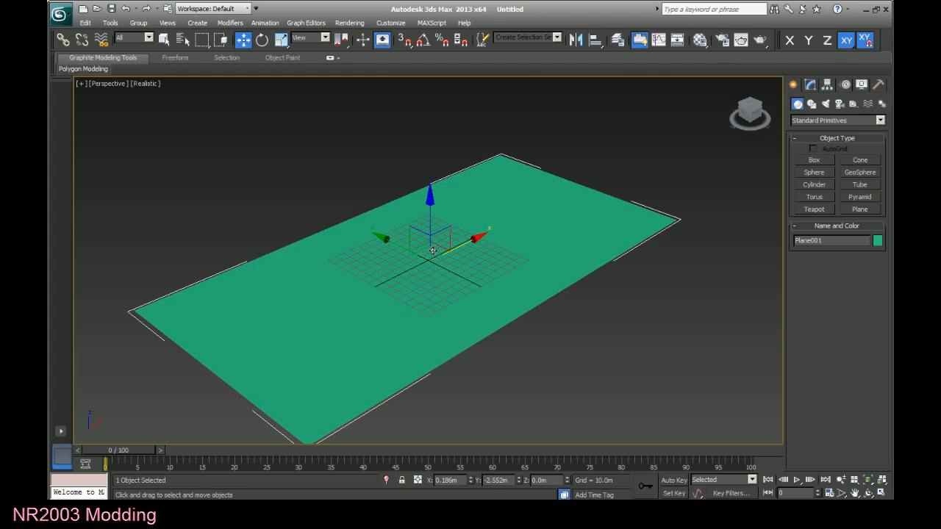
{"action": "left_click", "coordinate": [262, 39]}
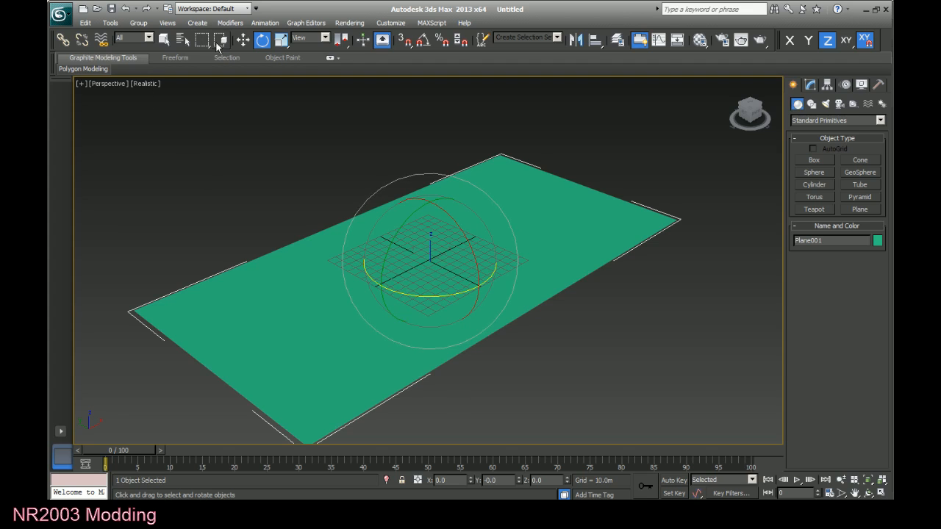
{"action": "left_click", "coordinate": [165, 39]}
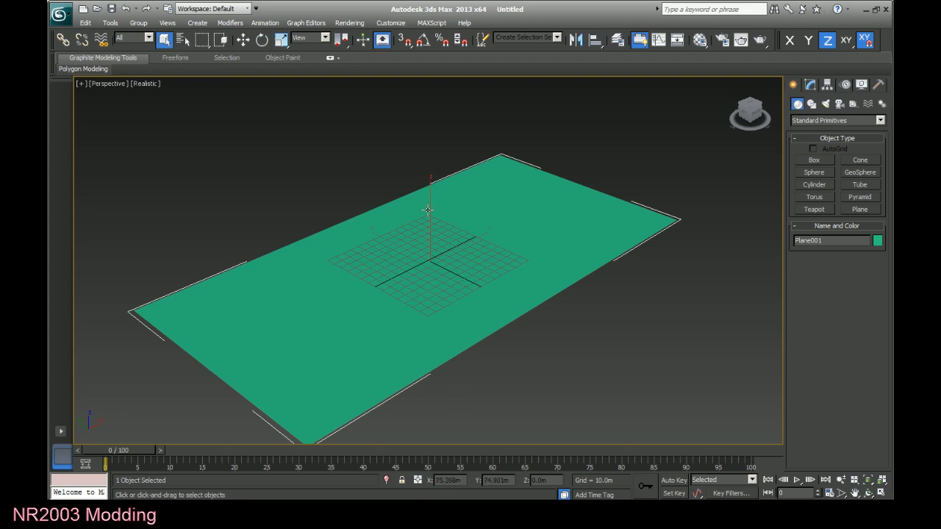
Try out the Move tool on the plane: shift it along X, undo that, and shift it in the XY and ZX planes.
{"action": "left_click", "coordinate": [240, 40]}
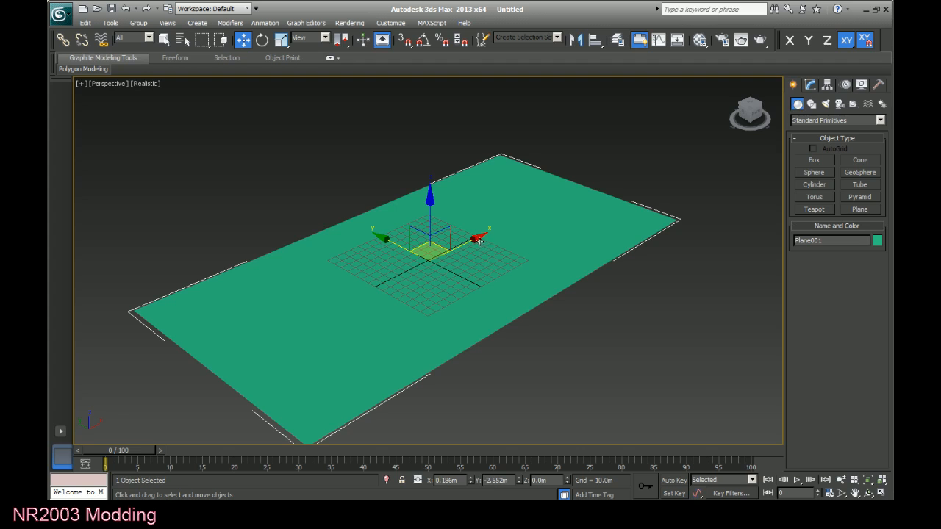
{"action": "left_click_drag", "start_coordinate": [475, 238], "coordinate": [504, 239]}
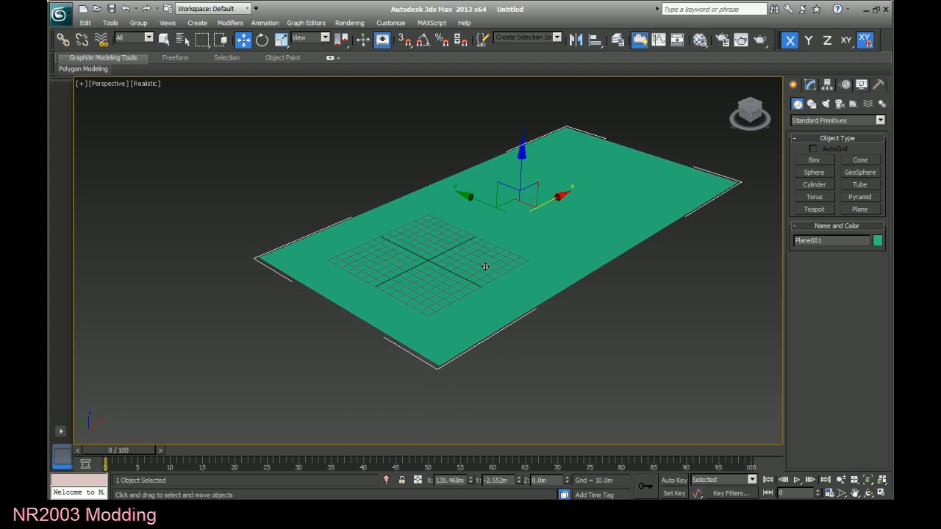
{"action": "key", "text": "ctrl+z"}
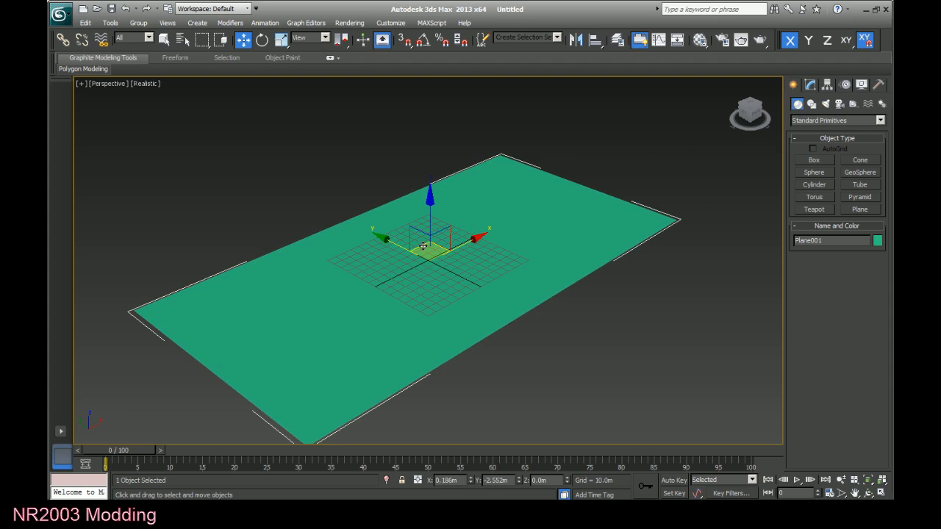
{"action": "left_click_drag", "start_coordinate": [423, 245], "coordinate": [426, 288]}
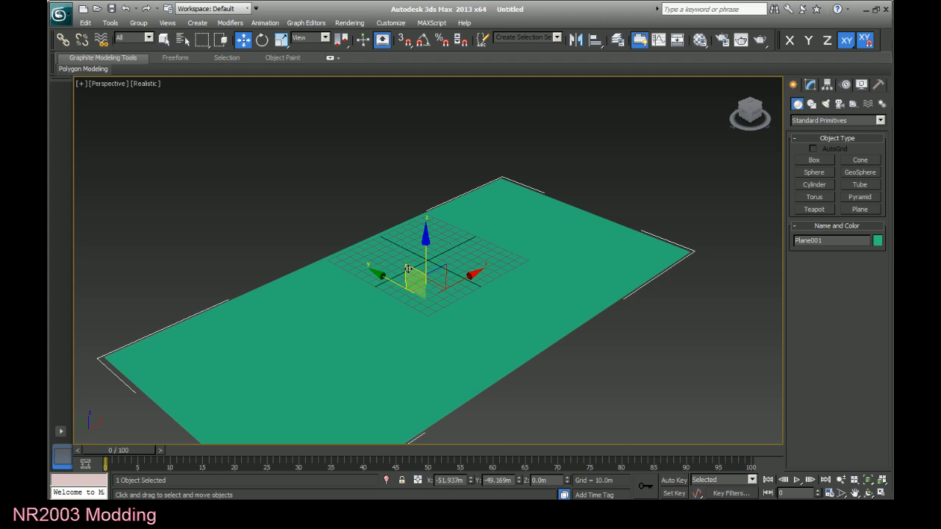
{"action": "left_click_drag", "start_coordinate": [407, 269], "coordinate": [476, 268]}
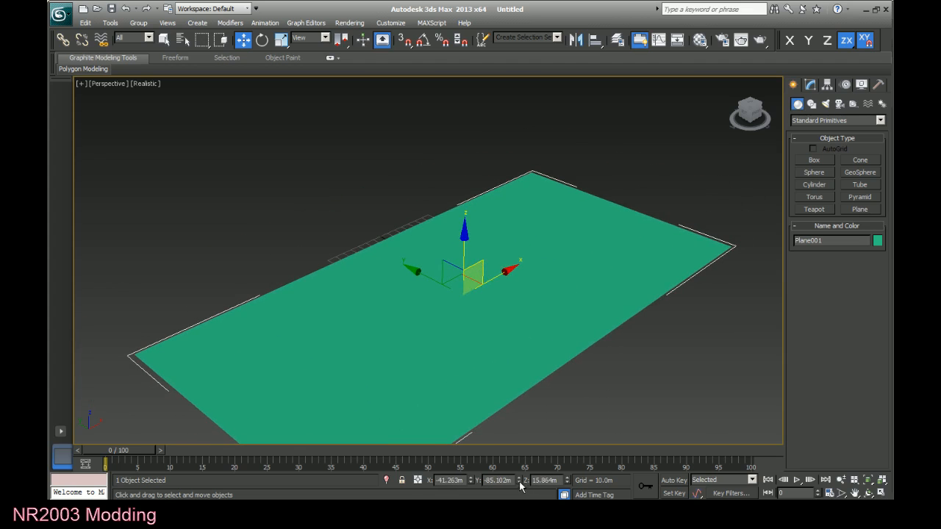
Set the plane's X, Y and Z position coordinates to 0 so it sits at the world origin.
{"action": "left_click_drag", "start_coordinate": [558, 481], "coordinate": [508, 476]}
{"action": "type", "text": "0"}
{"action": "key", "text": "Return"}
{"action": "left_click_drag", "start_coordinate": [508, 481], "coordinate": [484, 481]}
{"action": "type", "text": "0"}
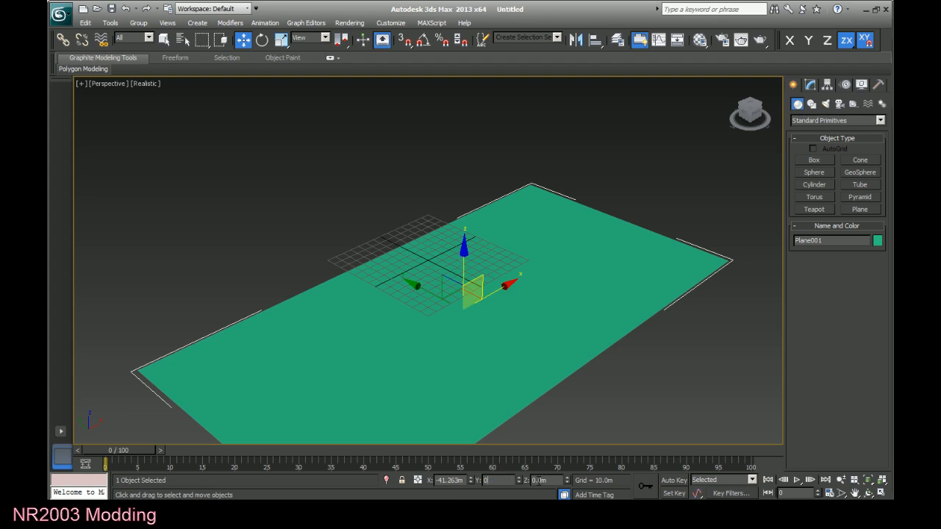
{"action": "key", "text": "Return"}
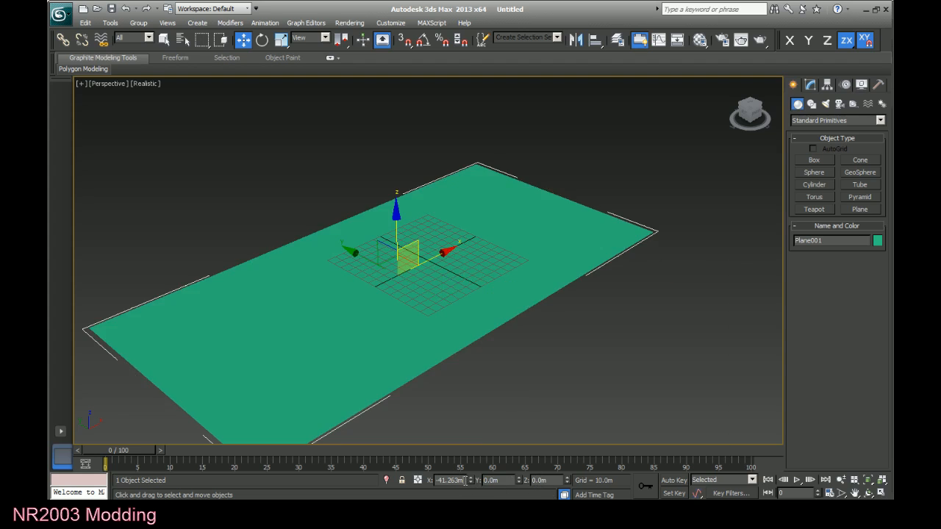
{"action": "left_click", "coordinate": [513, 481]}
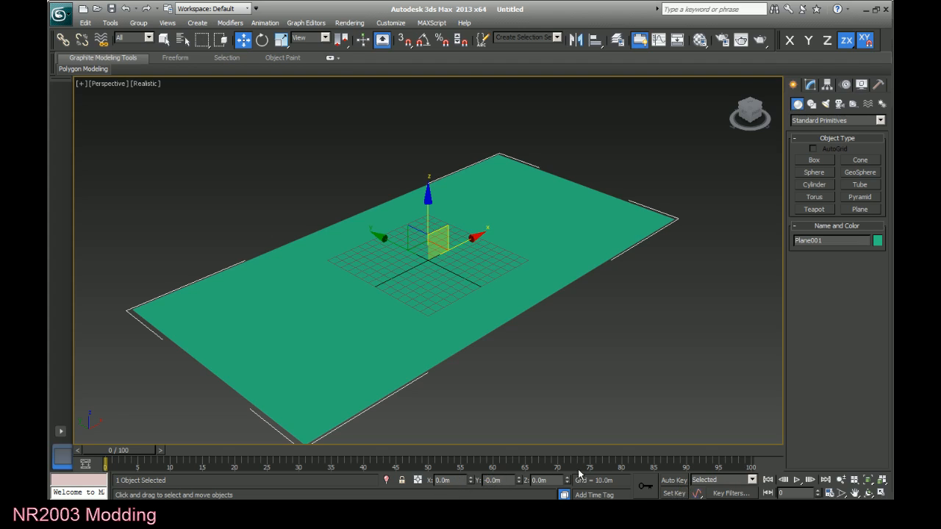
{"action": "key", "text": "Tab"}
{"action": "left_click", "coordinate": [547, 343]}
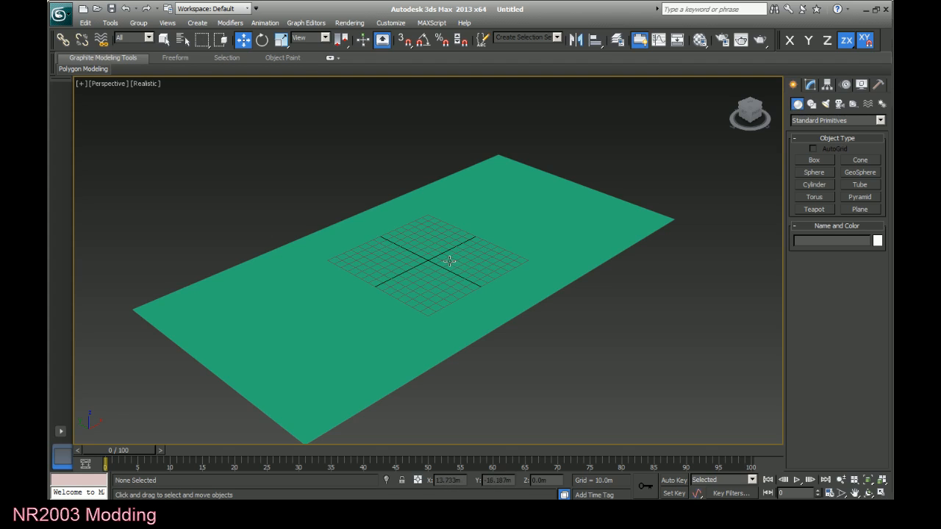
{"action": "right_click", "coordinate": [408, 275]}
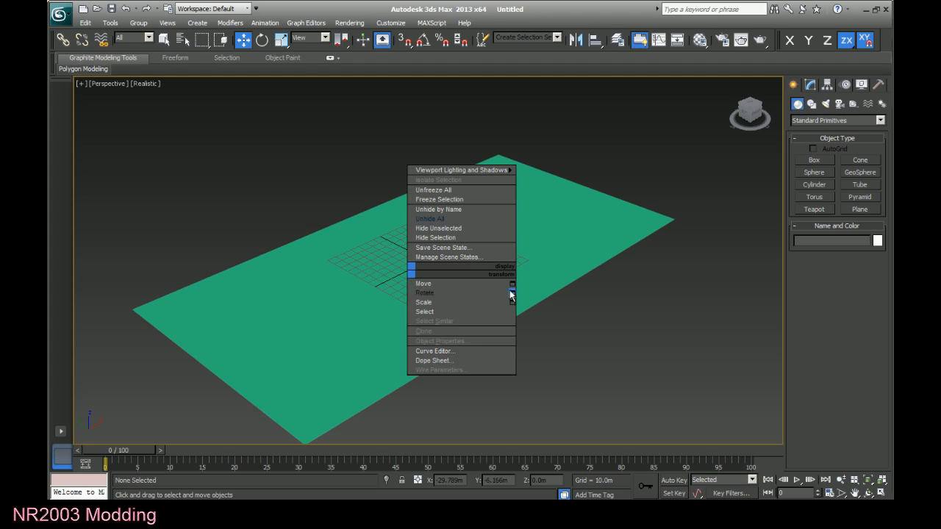
{"action": "left_click", "coordinate": [462, 240]}
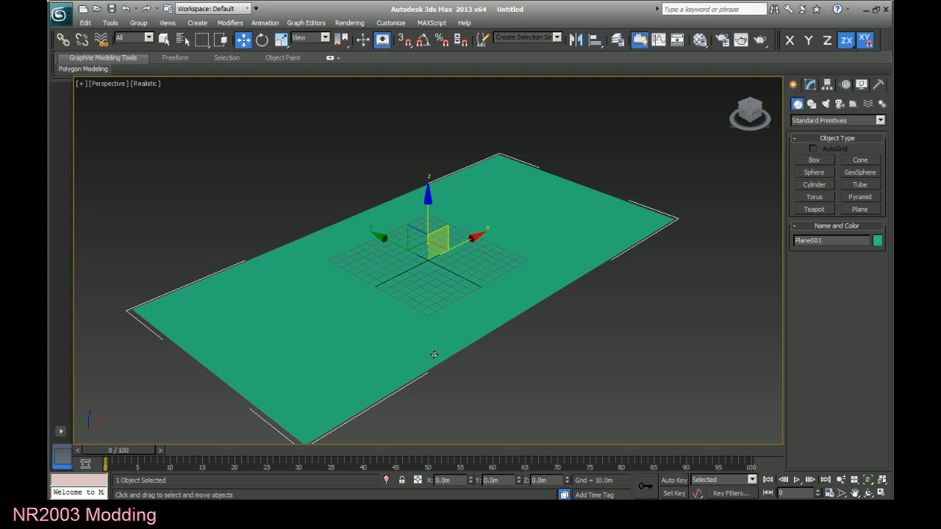
Open the Material Editor, place it clear of the plane and select the second sample slot, 02 - Default.
{"action": "key", "text": "m"}
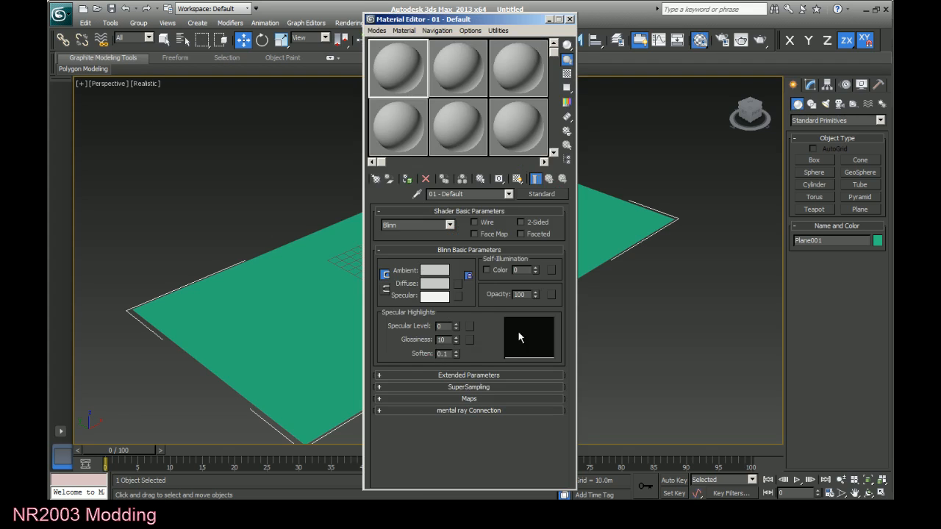
{"action": "left_click_drag", "start_coordinate": [515, 22], "coordinate": [697, 23]}
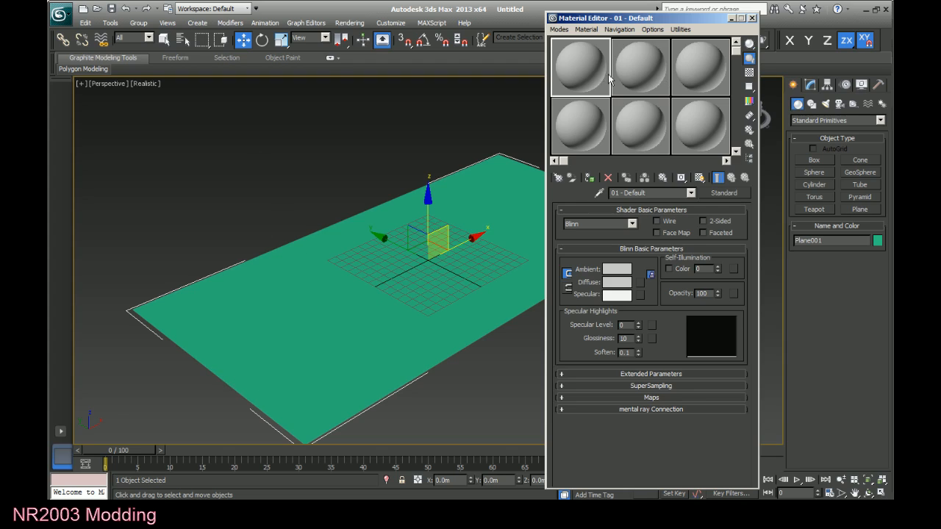
{"action": "left_click", "coordinate": [631, 70]}
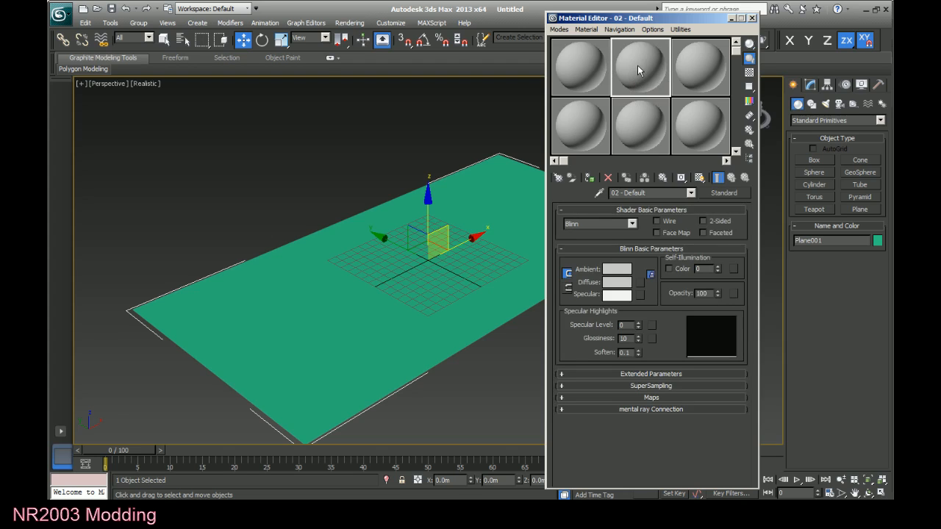
{"action": "left_click", "coordinate": [585, 62]}
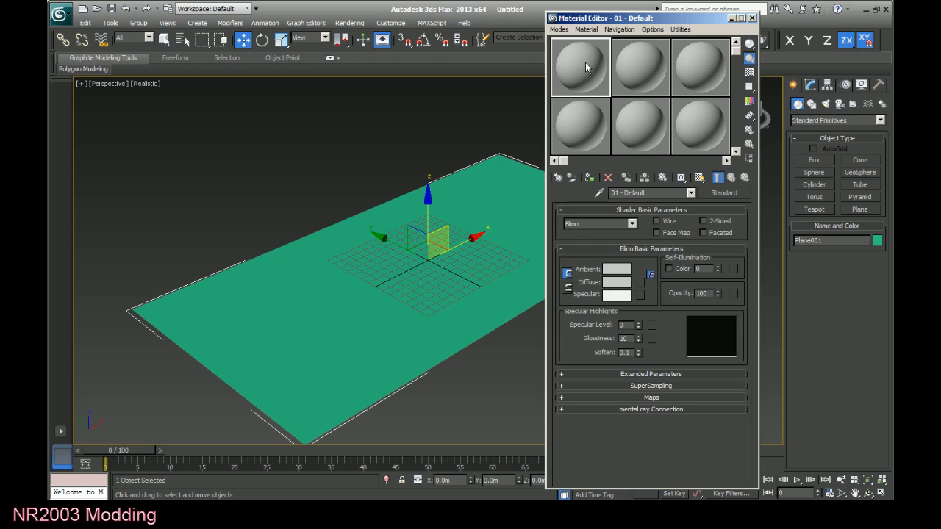
{"action": "left_click", "coordinate": [647, 64]}
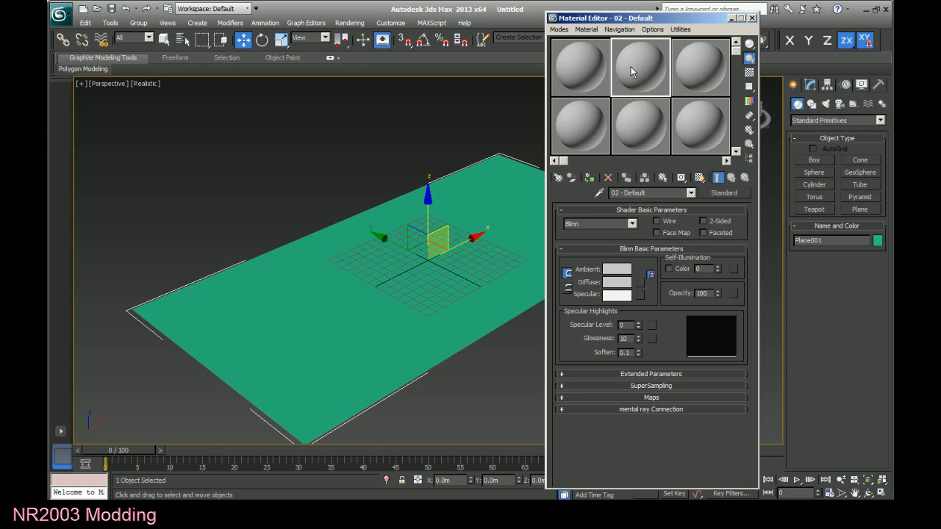
{"action": "left_click", "coordinate": [588, 66]}
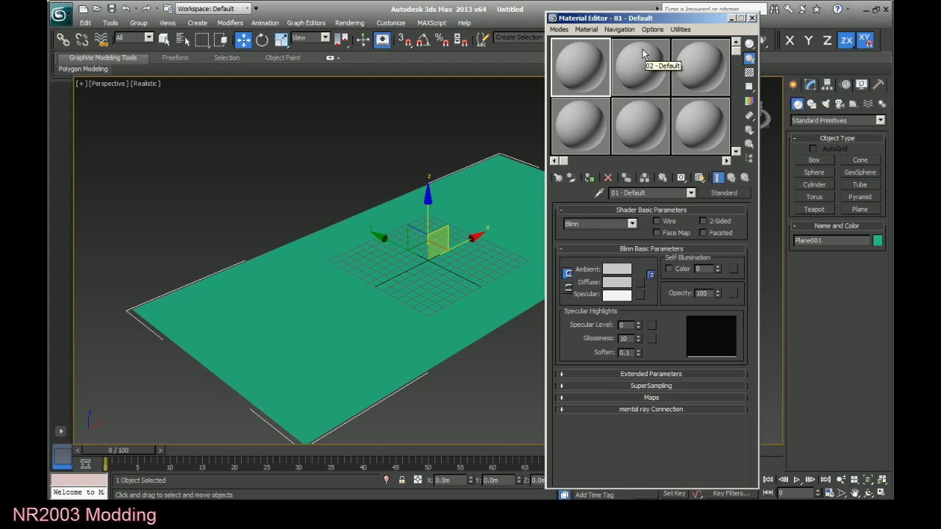
{"action": "left_click", "coordinate": [637, 72]}
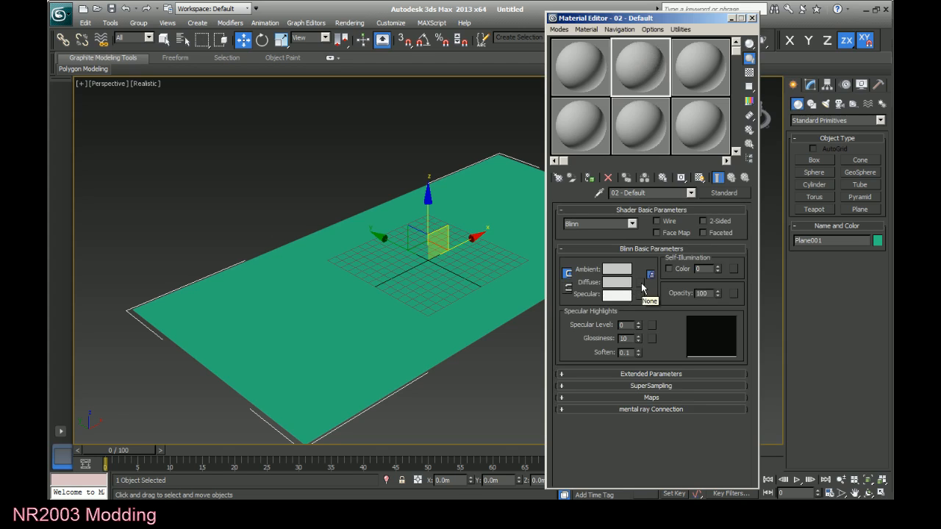
Load maingrandground.bmp from the Desktop as a Bitmap map for the material's diffuse colour.
{"action": "left_click", "coordinate": [640, 286]}
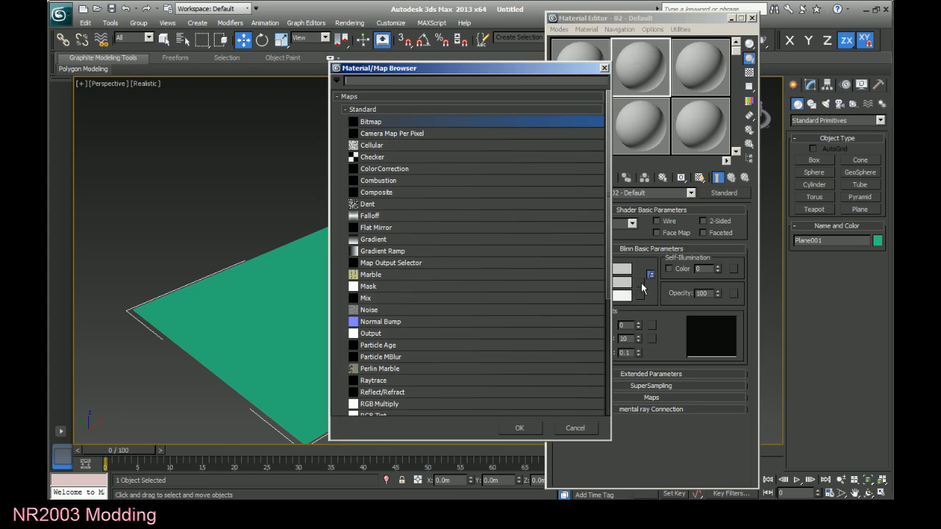
{"action": "double_click", "coordinate": [419, 121]}
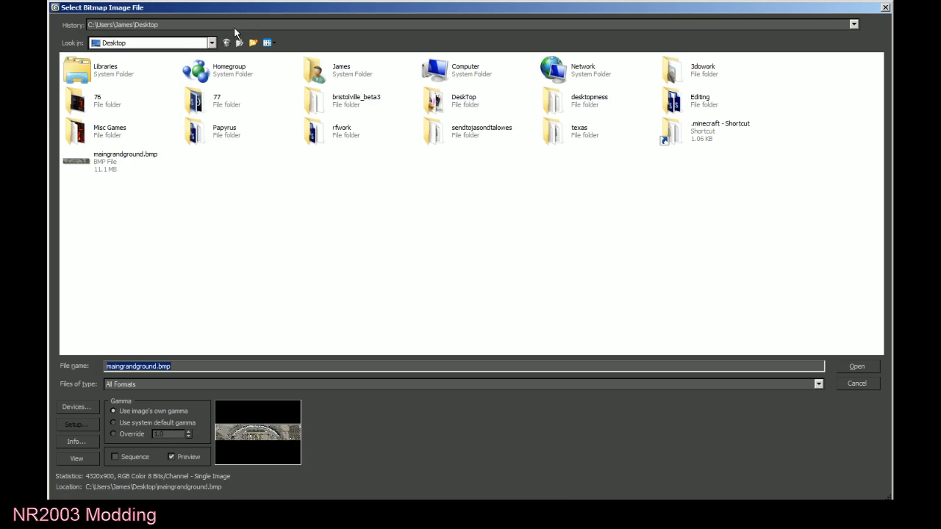
{"action": "left_click", "coordinate": [123, 163]}
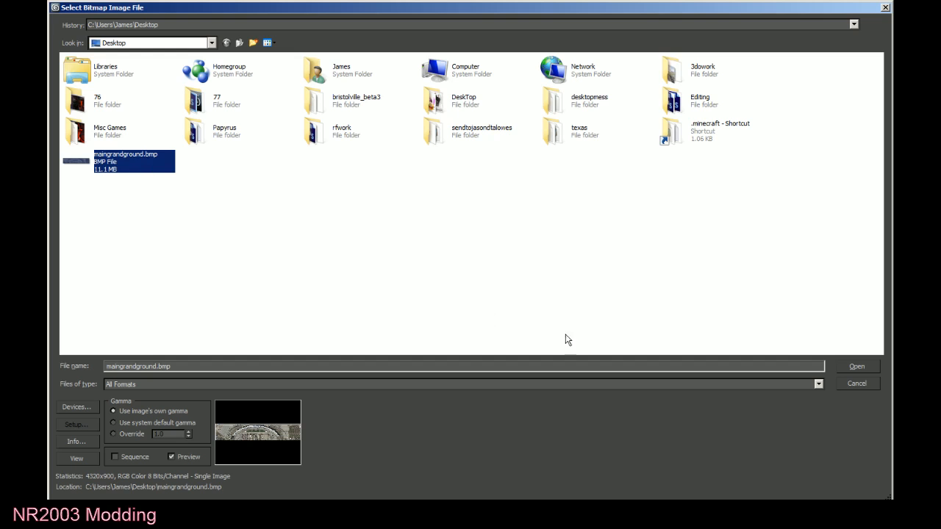
{"action": "left_click", "coordinate": [855, 366]}
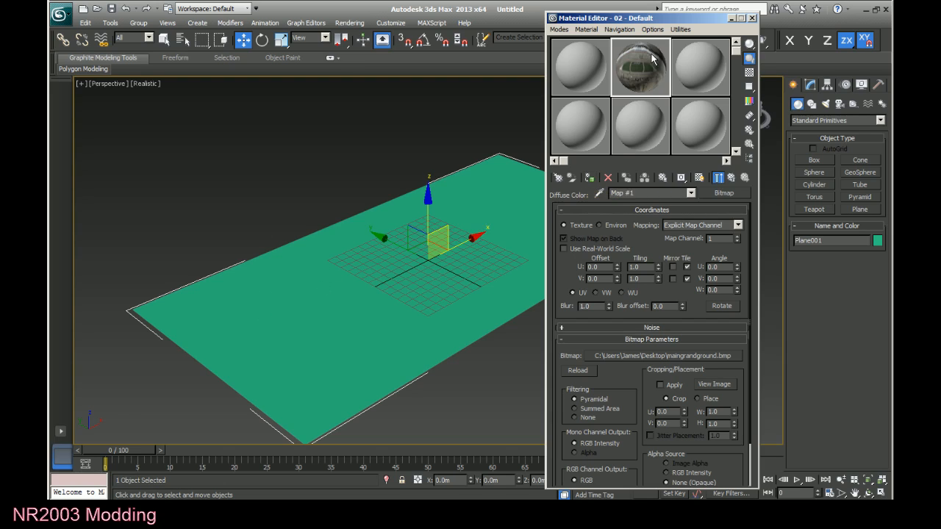
Assign the satellite image material to the selected plane, show it shaded in the viewport and close the Material Editor.
{"action": "left_click", "coordinate": [589, 178]}
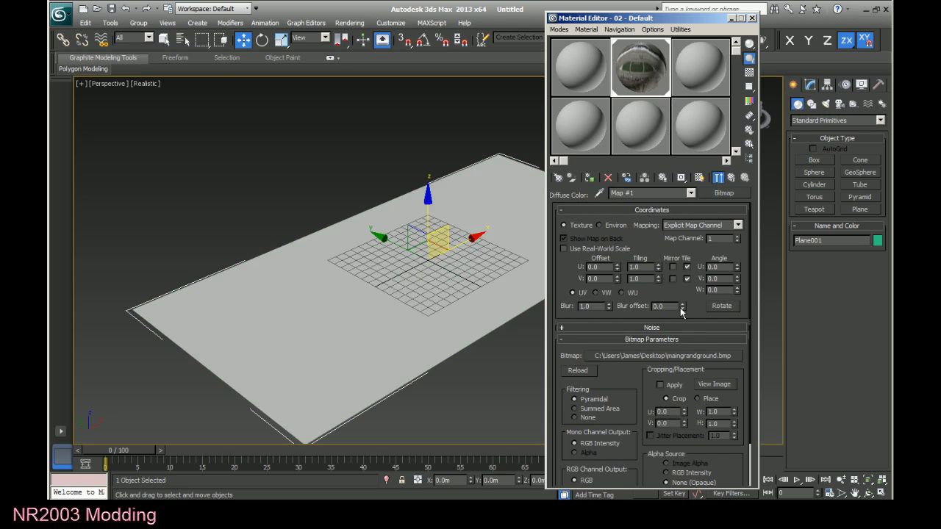
{"action": "left_click", "coordinate": [699, 178]}
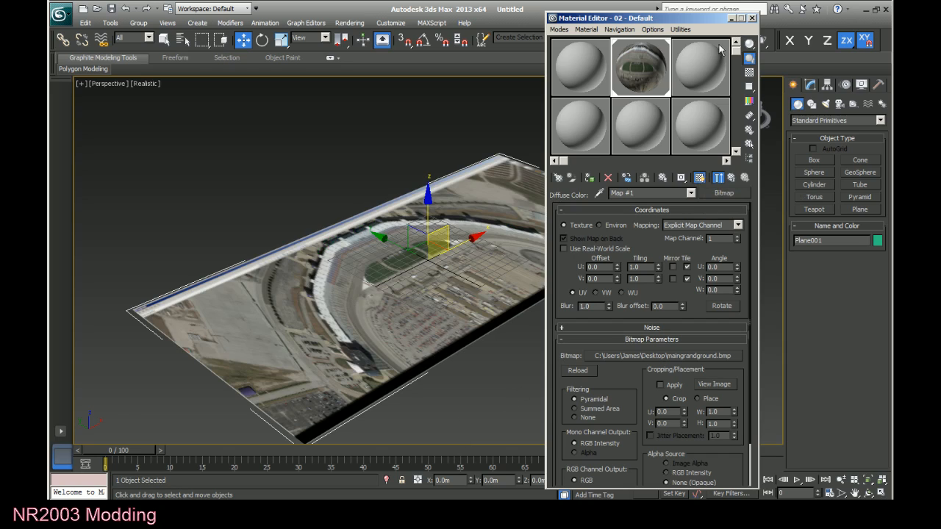
{"action": "left_click", "coordinate": [752, 18]}
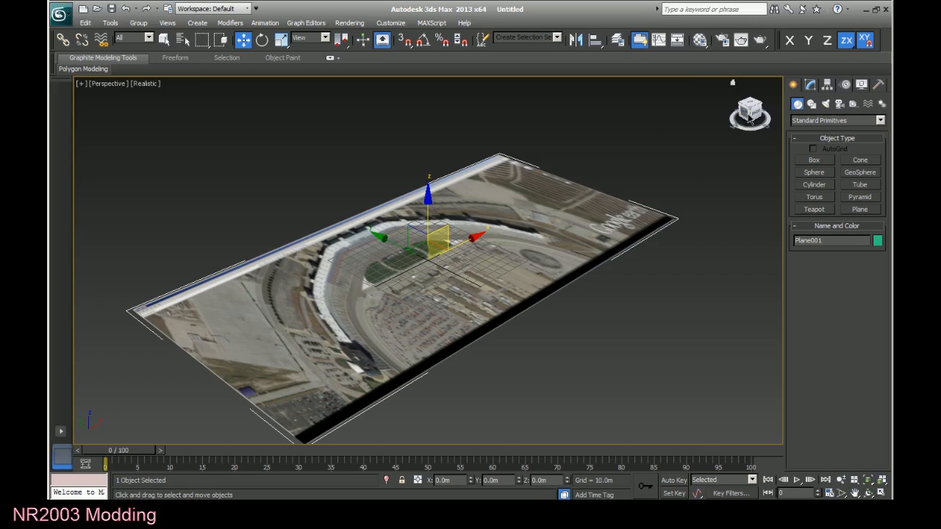
Examine the textured ground plane from several angles, with and without its selection brackets, and return to the Move tool.
{"action": "mouse_move", "coordinate": [748, 112]}
{"action": "left_mouse_down"}
{"action": "mouse_move", "coordinate": [727, 134]}
{"action": "mouse_move", "coordinate": [751, 139]}
{"action": "mouse_move", "coordinate": [731, 125]}
{"action": "mouse_move", "coordinate": [744, 116]}
{"action": "mouse_move", "coordinate": [765, 136]}
{"action": "mouse_move", "coordinate": [734, 129]}
{"action": "mouse_move", "coordinate": [748, 110]}
{"action": "mouse_move", "coordinate": [756, 110]}
{"action": "mouse_move", "coordinate": [743, 118]}
{"action": "mouse_move", "coordinate": [773, 117]}
{"action": "mouse_move", "coordinate": [785, 104]}
{"action": "mouse_move", "coordinate": [784, 116]}
{"action": "mouse_move", "coordinate": [760, 125]}
{"action": "mouse_move", "coordinate": [746, 119]}
{"action": "left_mouse_up"}
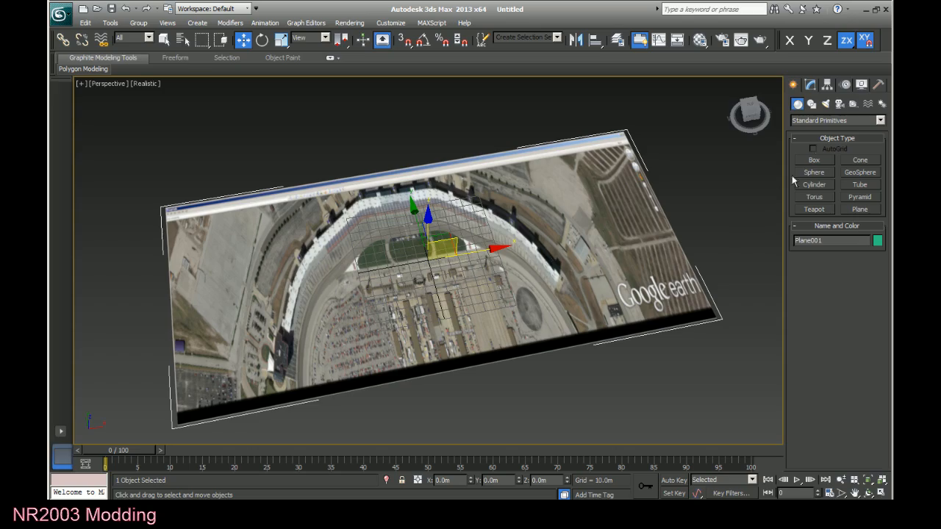
{"action": "left_click", "coordinate": [749, 111]}
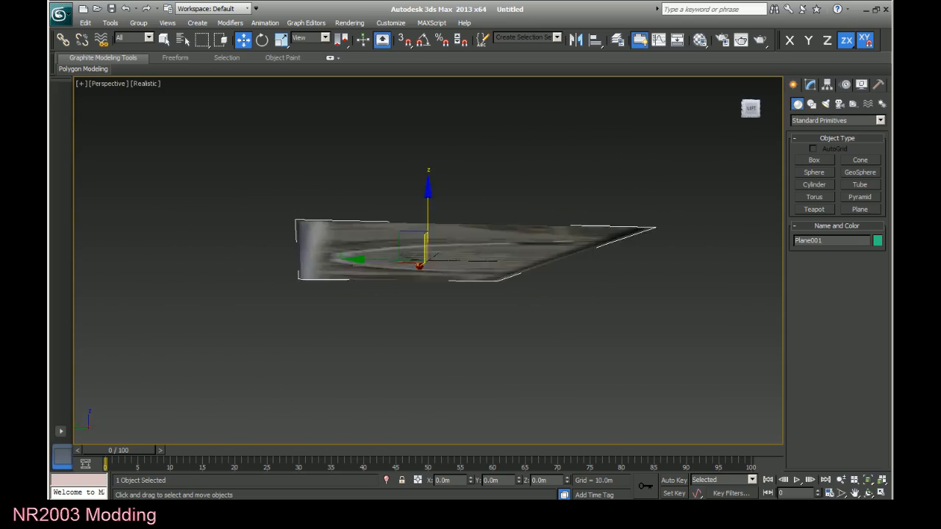
{"action": "mouse_move", "coordinate": [751, 109]}
{"action": "left_mouse_down"}
{"action": "mouse_move", "coordinate": [733, 127]}
{"action": "mouse_move", "coordinate": [717, 118]}
{"action": "mouse_move", "coordinate": [746, 116]}
{"action": "left_mouse_up"}
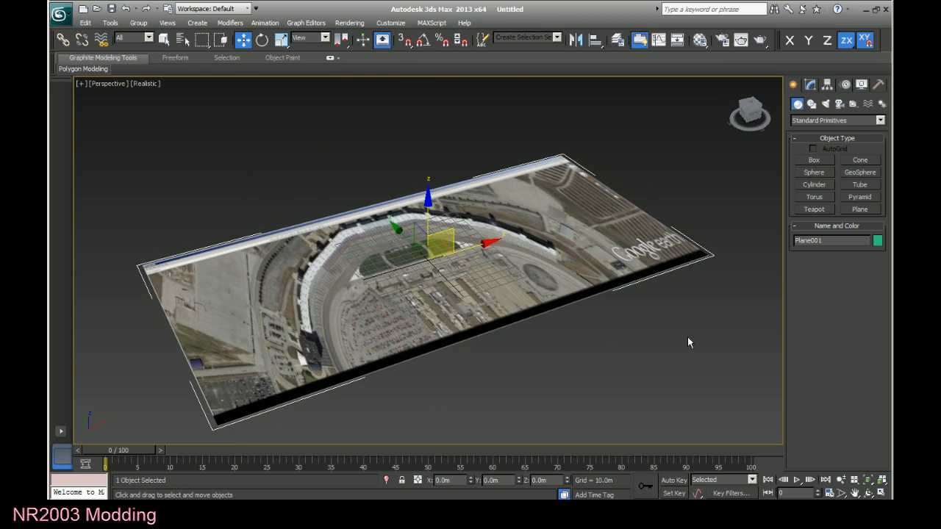
{"action": "left_click", "coordinate": [601, 361]}
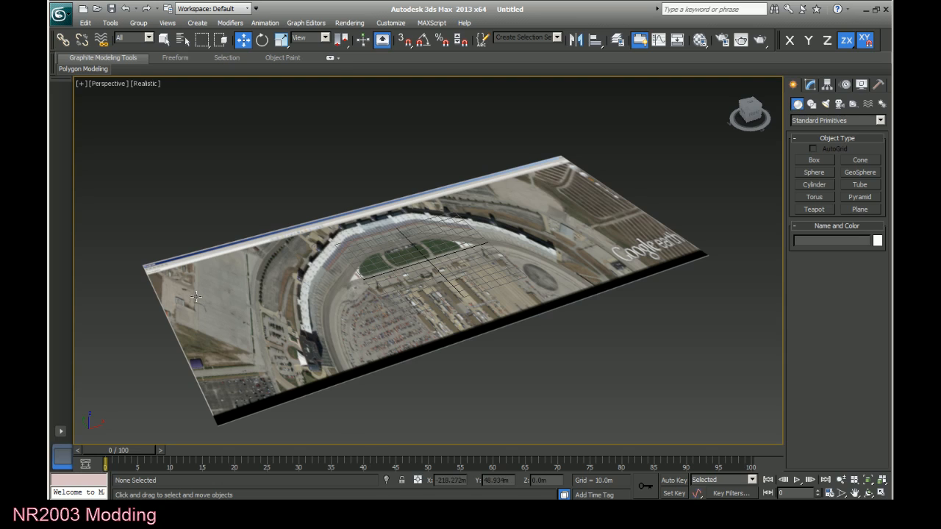
{"action": "left_click", "coordinate": [344, 328]}
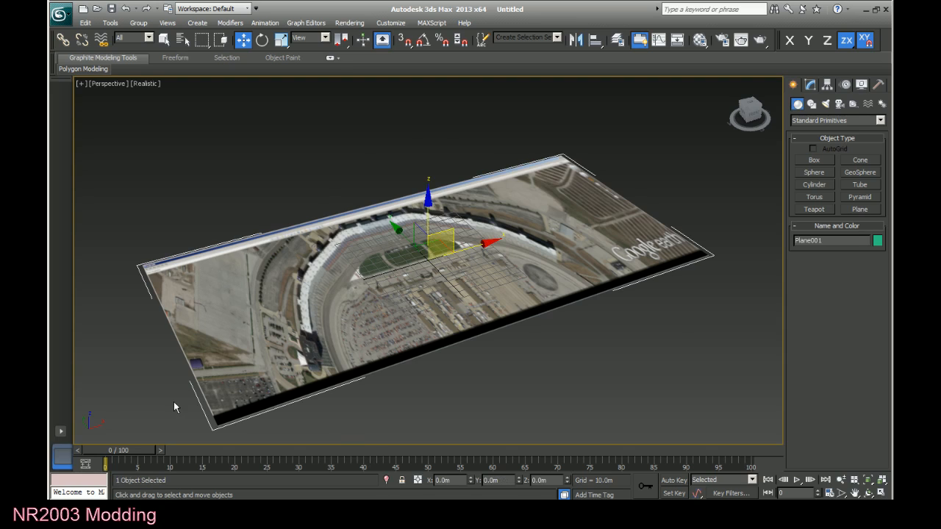
{"action": "key", "text": "ctrl+r"}
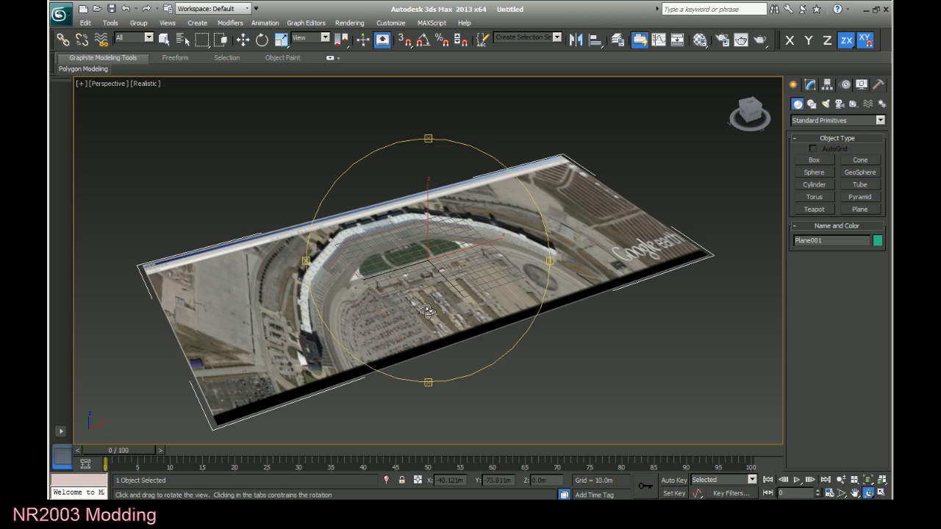
{"action": "left_click_drag", "start_coordinate": [427, 311], "coordinate": [474, 294]}
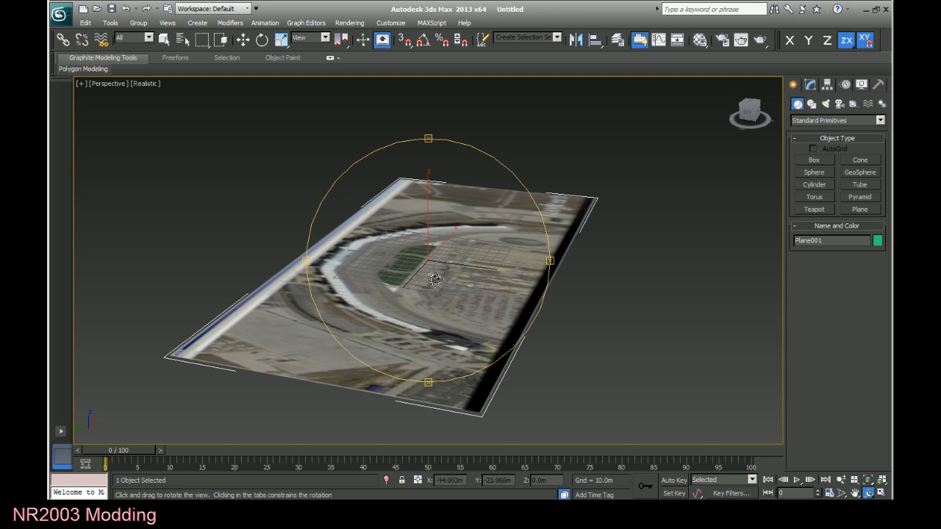
{"action": "left_click_drag", "start_coordinate": [436, 279], "coordinate": [523, 221]}
{"action": "key", "text": "w"}
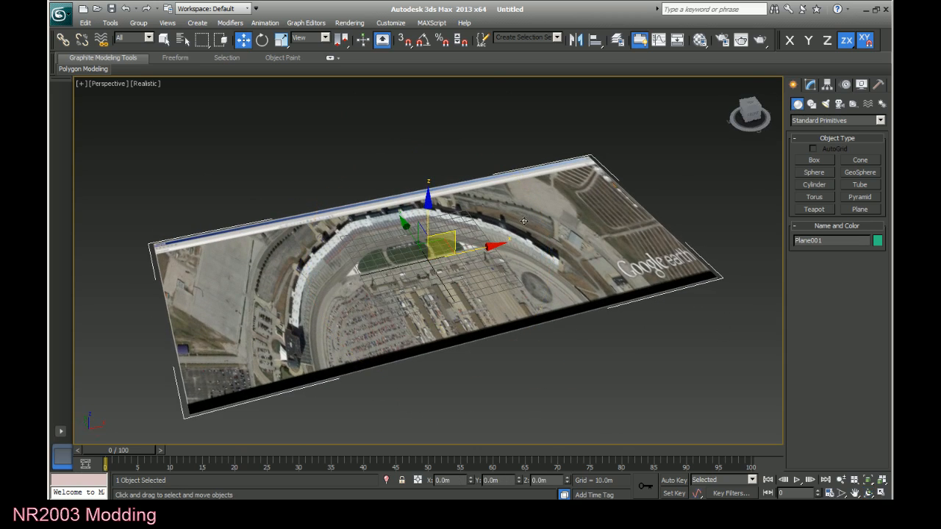
Convert the textured ground plane to an Editable Mesh.
{"action": "right_click", "coordinate": [493, 290]}
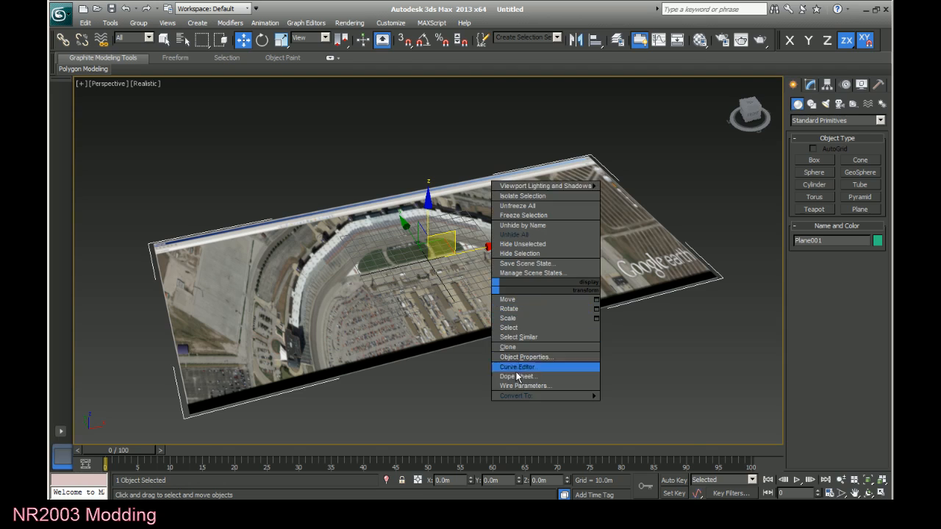
{"action": "mouse_move", "coordinate": [532, 397]}
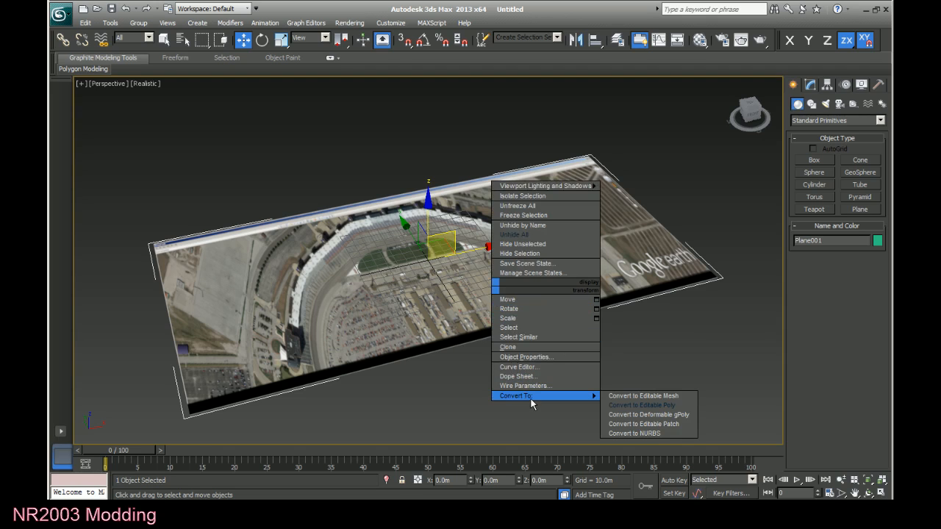
{"action": "left_click", "coordinate": [638, 396]}
Convert the ground plane to an Editable Poly and enter its Vertex sub-object level.
{"action": "right_click", "coordinate": [528, 280]}
{"action": "mouse_move", "coordinate": [541, 387]}
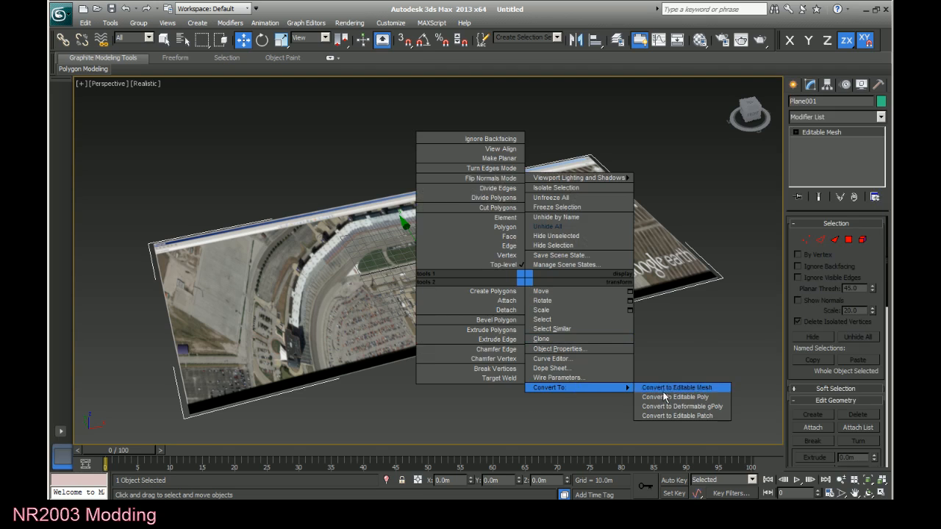
{"action": "left_click", "coordinate": [650, 398]}
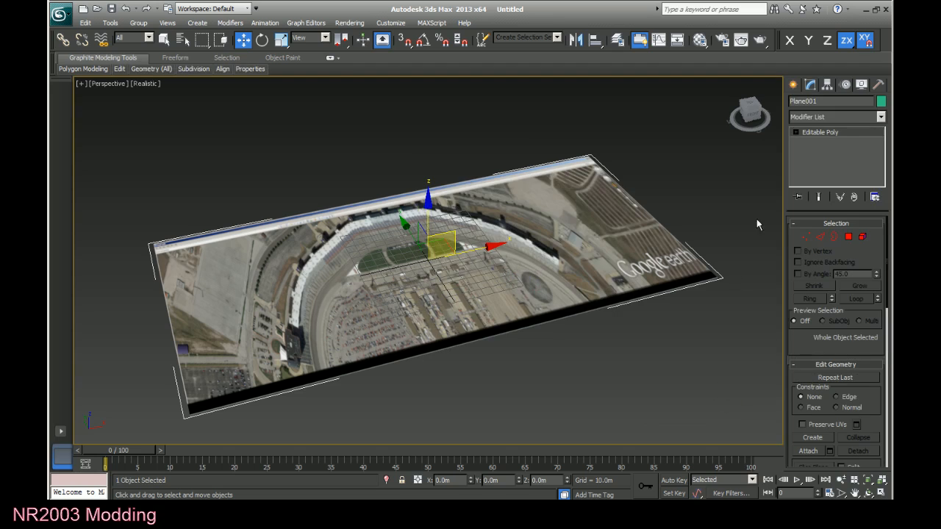
{"action": "left_click", "coordinate": [796, 132]}
{"action": "left_click", "coordinate": [819, 141]}
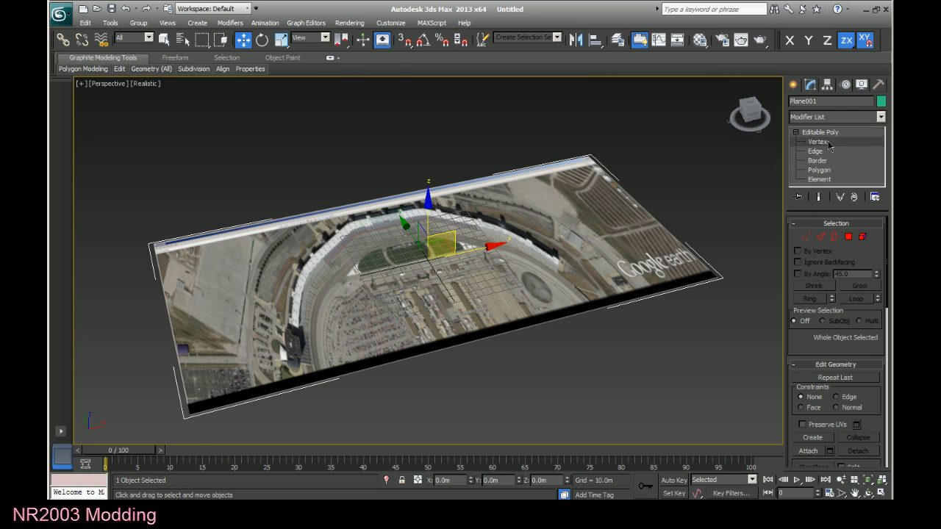
Region-select all four corner vertices of the plane, then clear the selection.
{"action": "scroll", "coordinate": [629, 399], "scroll_direction": "down", "scroll_amount": 3}
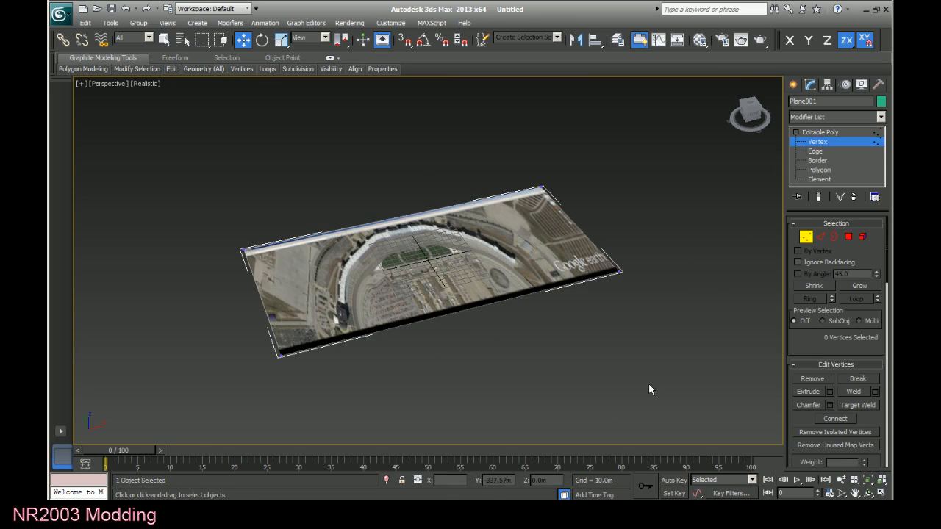
{"action": "left_click_drag", "start_coordinate": [681, 360], "coordinate": [136, 102]}
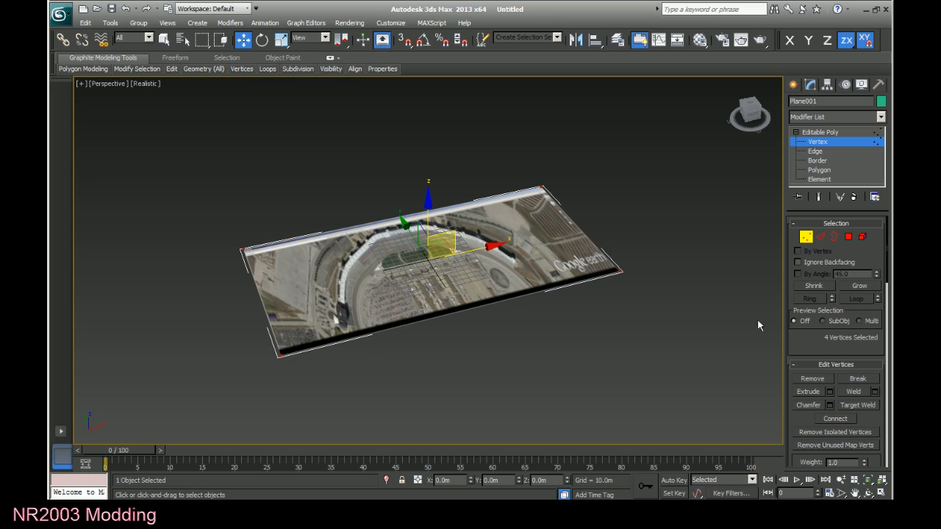
{"action": "left_click", "coordinate": [620, 316]}
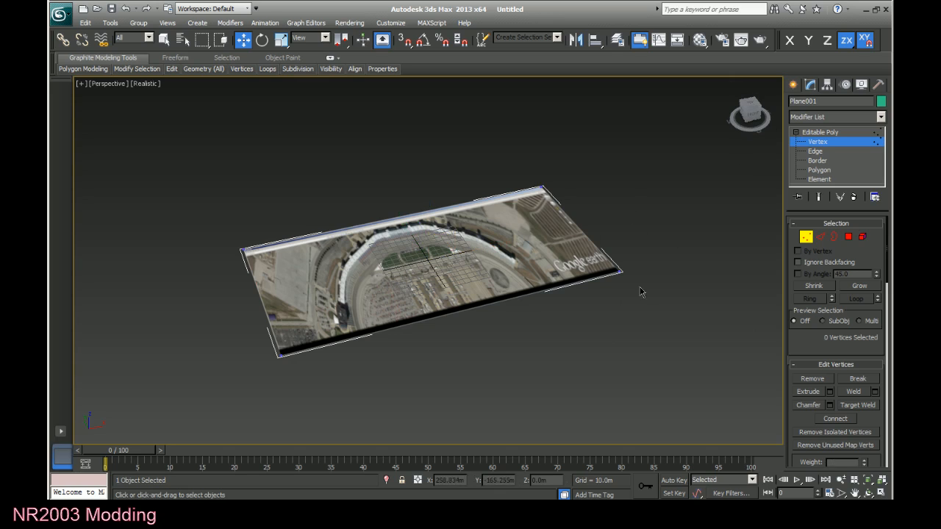
Practise selecting the plane's corner vertices individually and as a two-vertex region at its west end, ending with nothing selected.
{"action": "left_click_drag", "start_coordinate": [641, 291], "coordinate": [595, 261]}
{"action": "left_click", "coordinate": [553, 356]}
{"action": "left_click", "coordinate": [542, 189]}
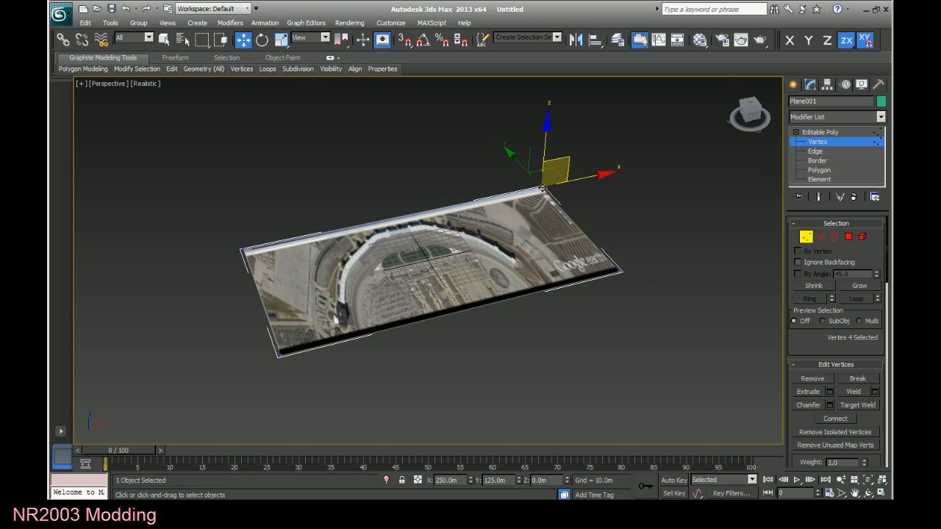
{"action": "left_click_drag", "start_coordinate": [298, 392], "coordinate": [243, 326]}
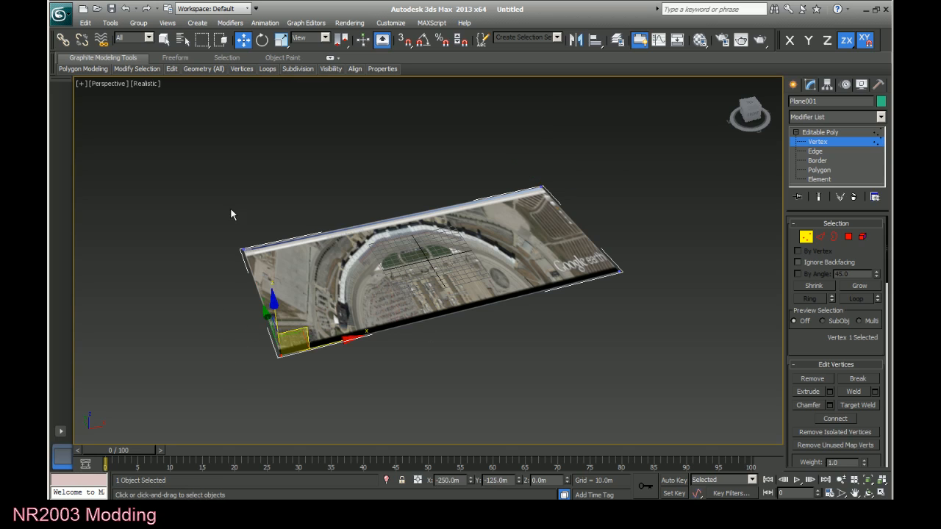
{"action": "left_click_drag", "start_coordinate": [231, 210], "coordinate": [269, 266]}
{"action": "left_click", "coordinate": [542, 189]}
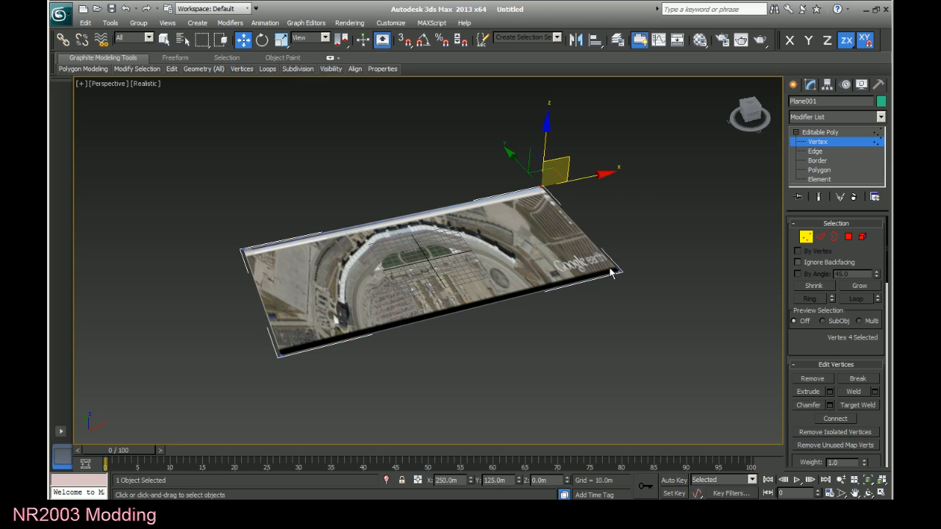
{"action": "left_click_drag", "start_coordinate": [649, 303], "coordinate": [650, 304]}
{"action": "left_click_drag", "start_coordinate": [302, 389], "coordinate": [239, 323]}
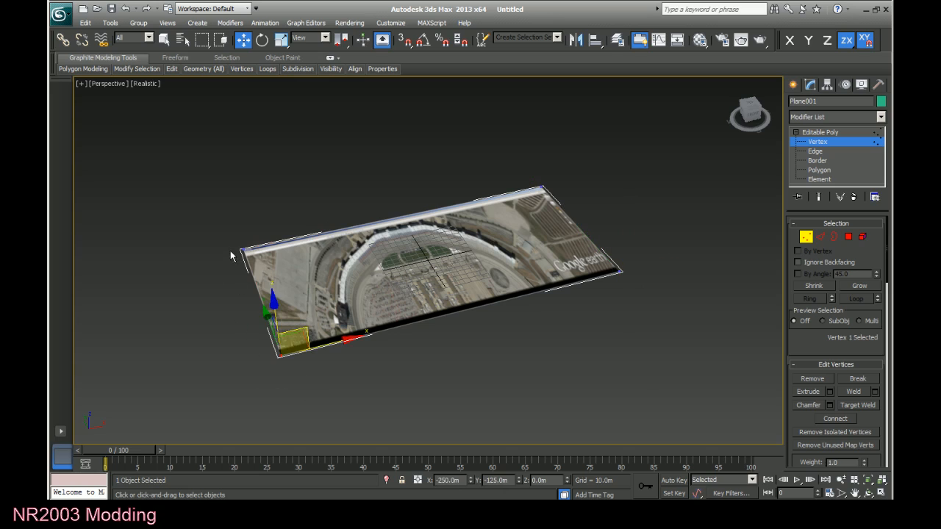
{"action": "left_click_drag", "start_coordinate": [230, 251], "coordinate": [268, 265]}
{"action": "left_click_drag", "start_coordinate": [204, 204], "coordinate": [321, 397]}
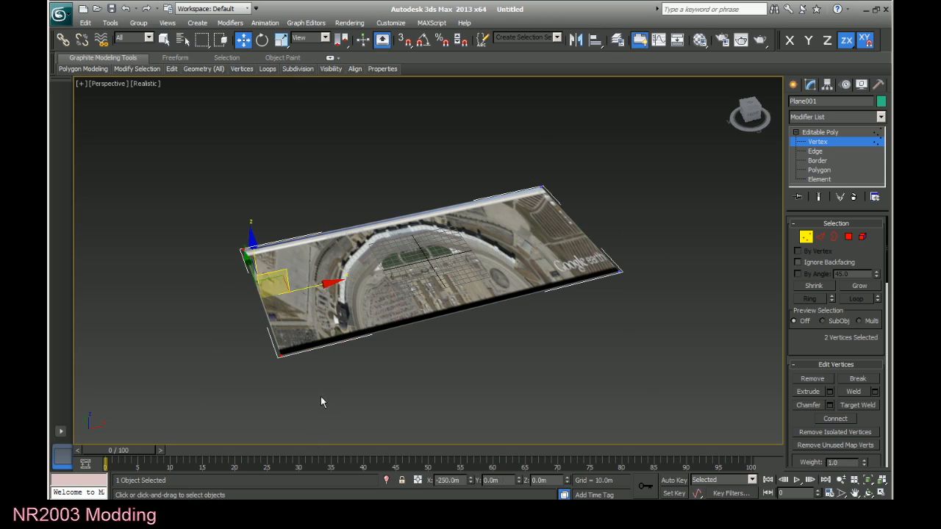
{"action": "left_click", "coordinate": [343, 405]}
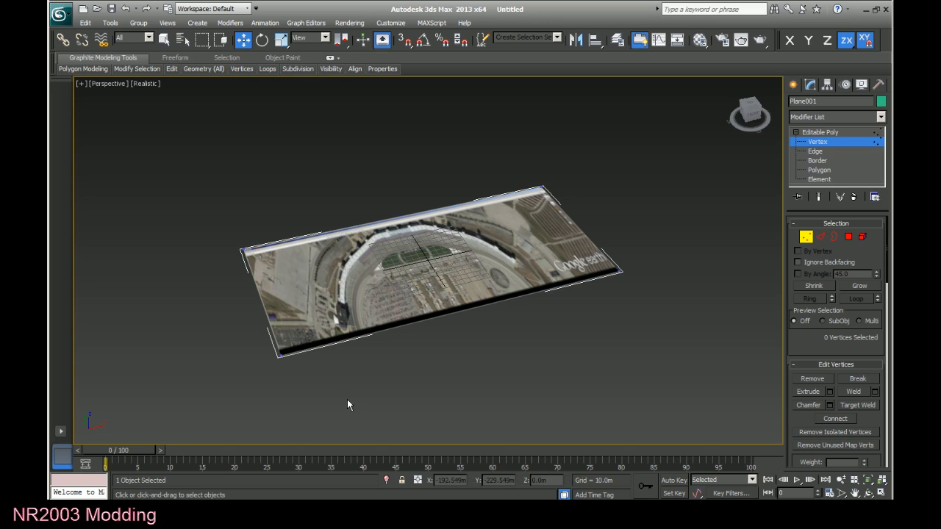
Build up a selection of all four corner vertices by adding them one by one, then deselect them.
{"action": "left_click", "coordinate": [279, 357]}
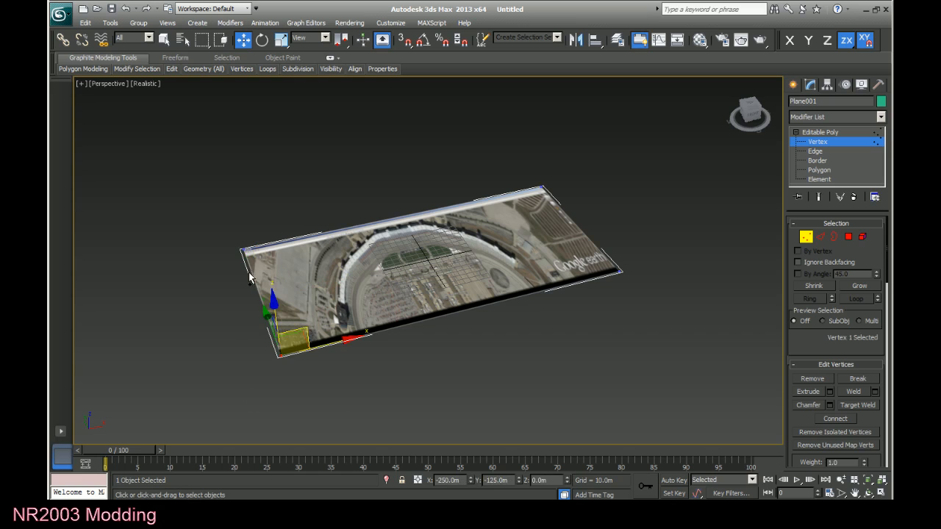
{"action": "left_click", "coordinate": [241, 248], "text": "ctrl"}
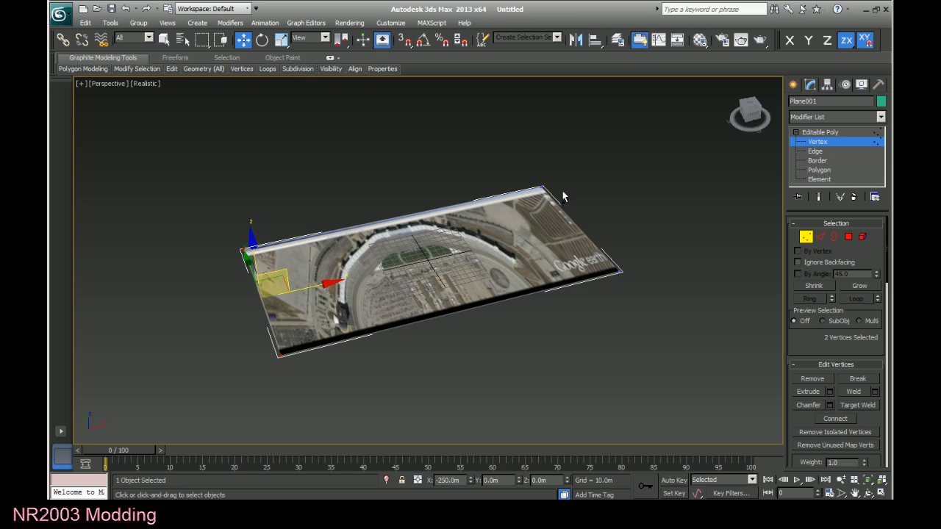
{"action": "left_click", "coordinate": [542, 189], "text": "ctrl"}
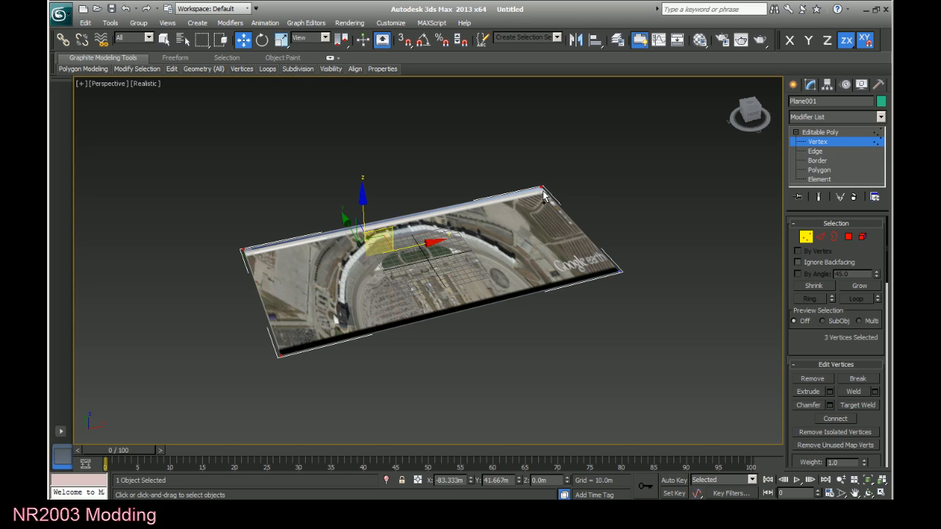
{"action": "left_click", "coordinate": [619, 271], "text": "ctrl"}
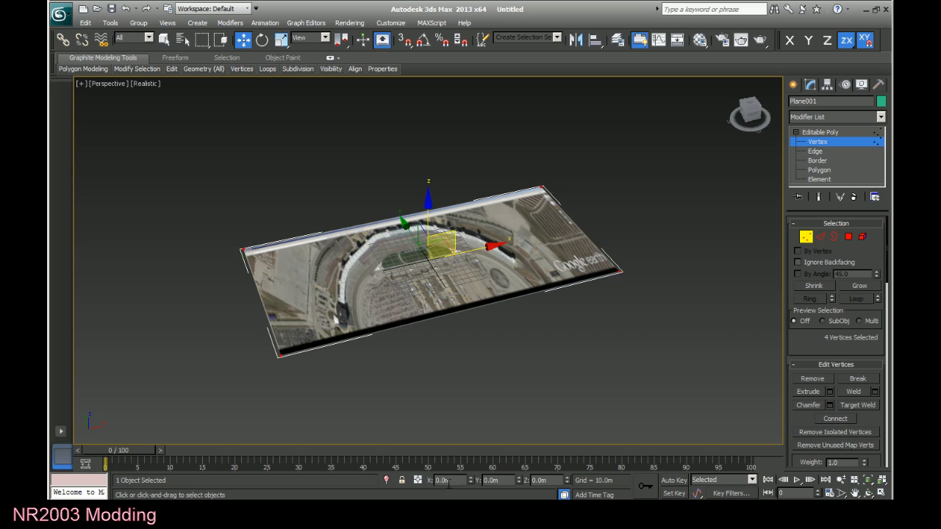
{"action": "left_click", "coordinate": [567, 385]}
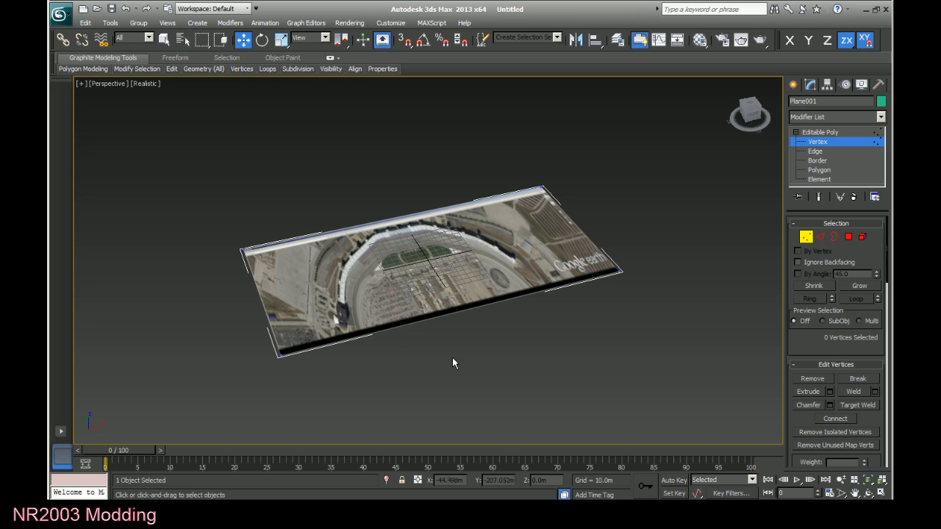
Select the plane's corner vertex nearest the Google earth watermark and orbit around the plane to see it from another angle.
{"action": "left_click", "coordinate": [621, 271]}
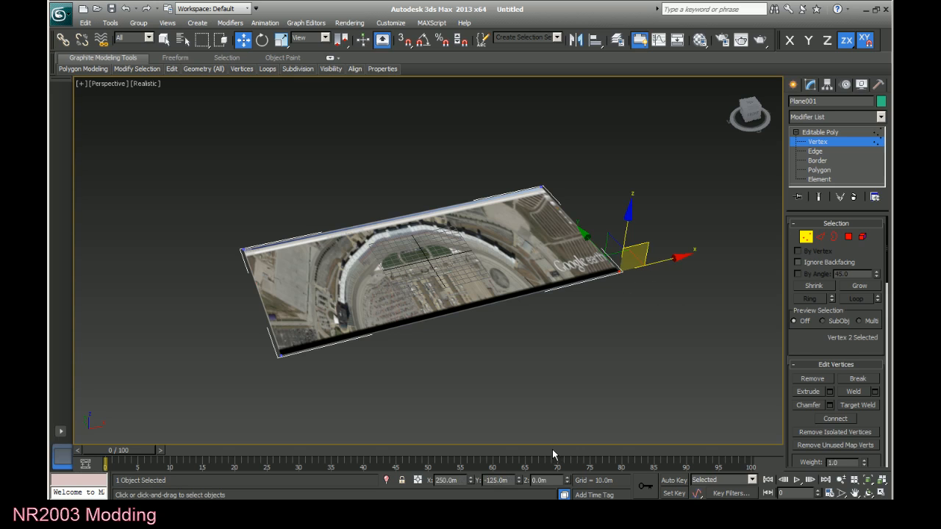
{"action": "key", "text": "ctrl+r"}
{"action": "mouse_move", "coordinate": [469, 295]}
{"action": "left_mouse_down"}
{"action": "mouse_move", "coordinate": [348, 274]}
{"action": "mouse_move", "coordinate": [500, 299]}
{"action": "mouse_move", "coordinate": [407, 296]}
{"action": "mouse_move", "coordinate": [524, 323]}
{"action": "mouse_move", "coordinate": [441, 298]}
{"action": "mouse_move", "coordinate": [370, 296]}
{"action": "mouse_move", "coordinate": [529, 327]}
{"action": "mouse_move", "coordinate": [347, 304]}
{"action": "mouse_move", "coordinate": [386, 325]}
{"action": "mouse_move", "coordinate": [464, 335]}
{"action": "mouse_move", "coordinate": [357, 331]}
{"action": "mouse_move", "coordinate": [399, 341]}
{"action": "mouse_move", "coordinate": [470, 336]}
{"action": "mouse_move", "coordinate": [441, 323]}
{"action": "mouse_move", "coordinate": [468, 292]}
{"action": "left_mouse_up"}
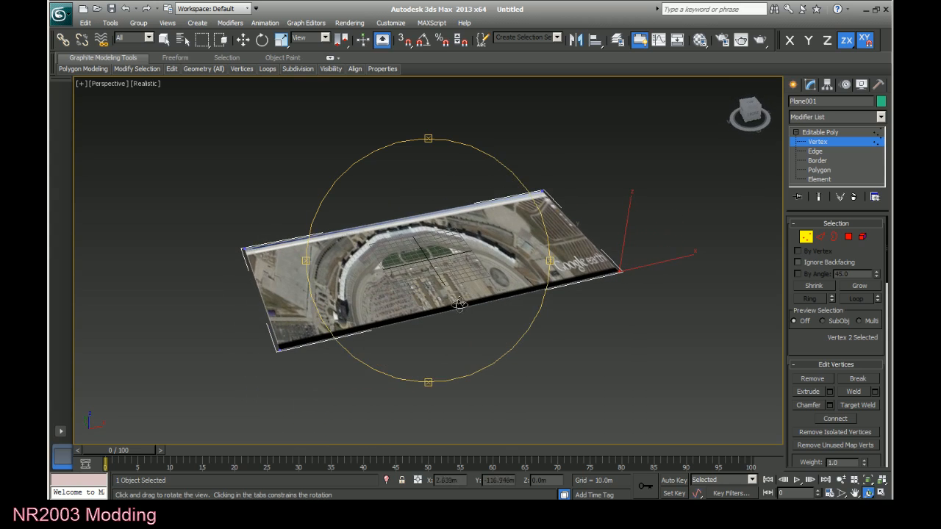
{"action": "key", "text": "w"}
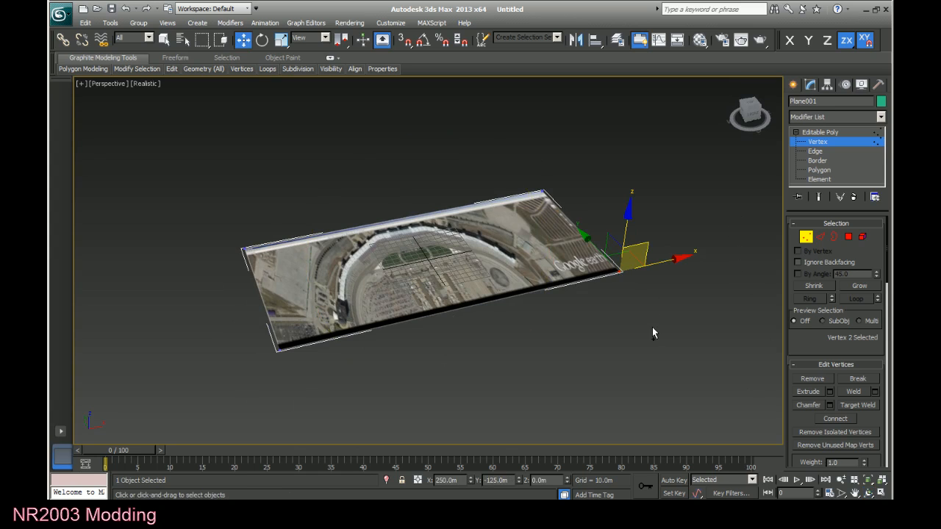
{"action": "key", "text": "ctrl+r"}
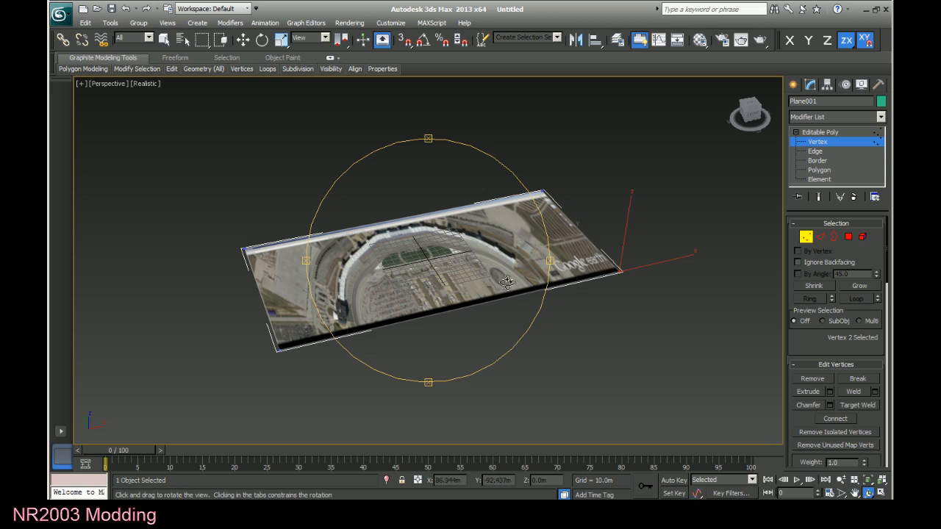
{"action": "left_click_drag", "start_coordinate": [507, 283], "coordinate": [471, 290]}
{"action": "right_click", "coordinate": [470, 289]}
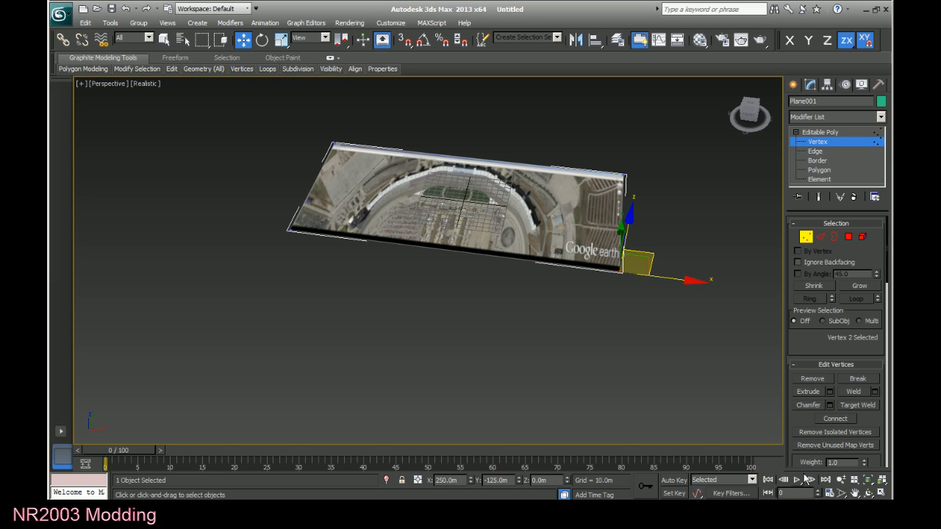
Pan across the textured plane and zoom in on the parking rows in the track's infield.
{"action": "left_click", "coordinate": [855, 493]}
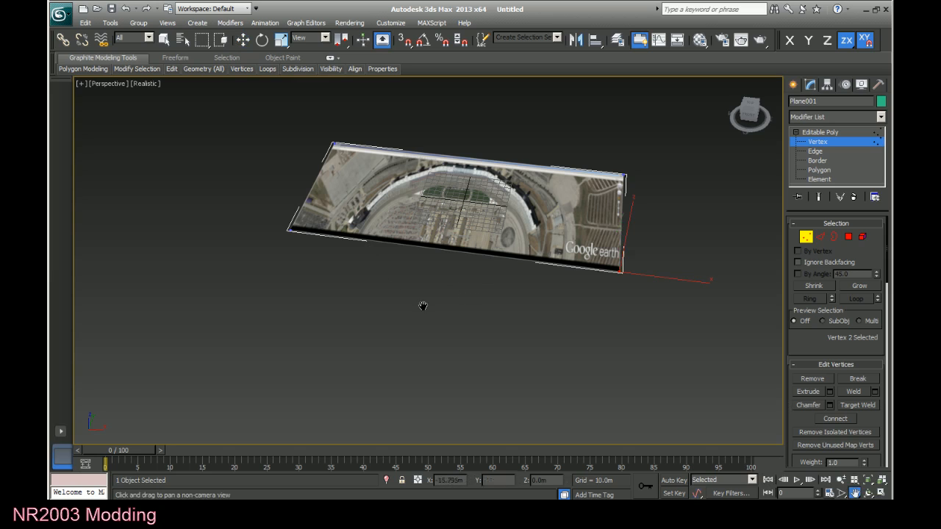
{"action": "left_click_drag", "start_coordinate": [400, 313], "coordinate": [366, 345]}
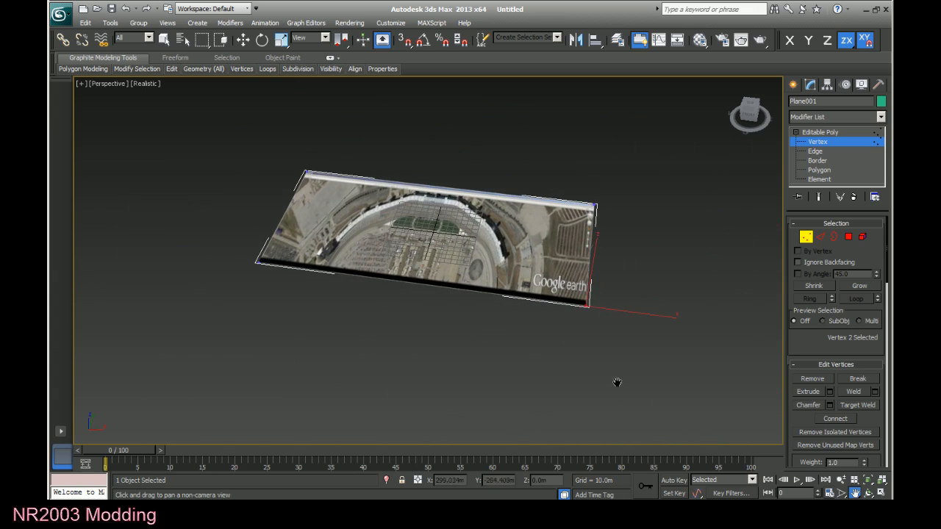
{"action": "scroll", "coordinate": [616, 348], "scroll_direction": "up", "scroll_amount": 8}
{"action": "scroll", "coordinate": [616, 349], "scroll_direction": "up", "scroll_amount": 6}
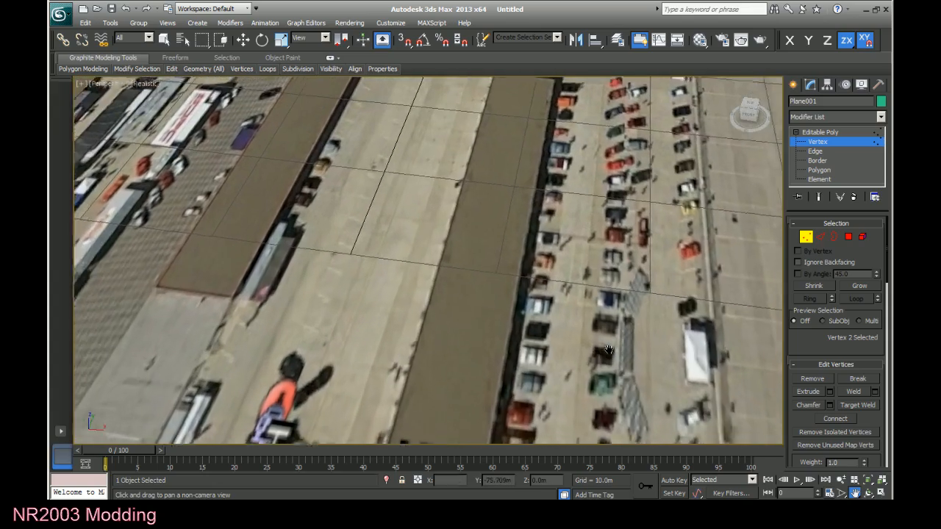
{"action": "left_click_drag", "start_coordinate": [554, 316], "coordinate": [420, 315]}
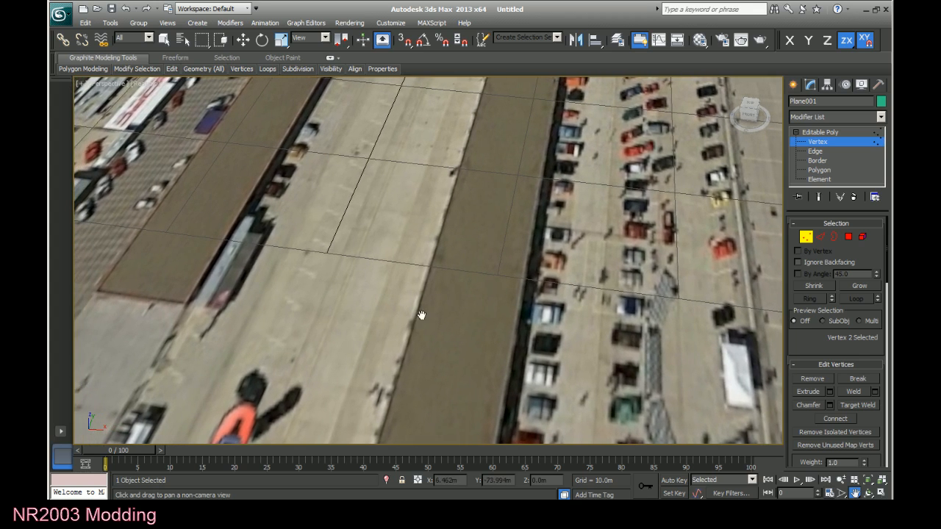
Examine the infield around the Texas Motor Speedway label from low, distant and close views, then return to the Move tool.
{"action": "left_click", "coordinate": [842, 493]}
{"action": "scroll", "coordinate": [544, 343], "scroll_direction": "down", "scroll_amount": 5}
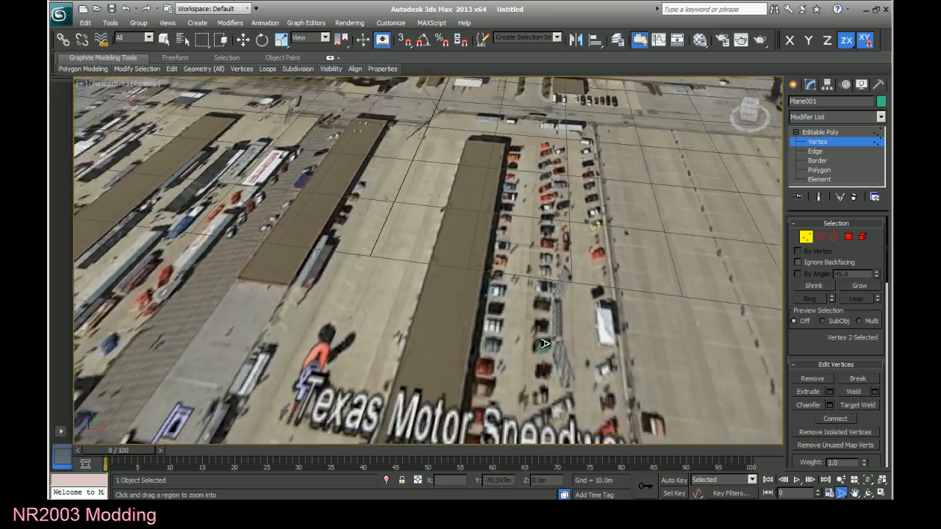
{"action": "left_click_drag", "start_coordinate": [544, 344], "coordinate": [654, 437]}
{"action": "left_click", "coordinate": [854, 494]}
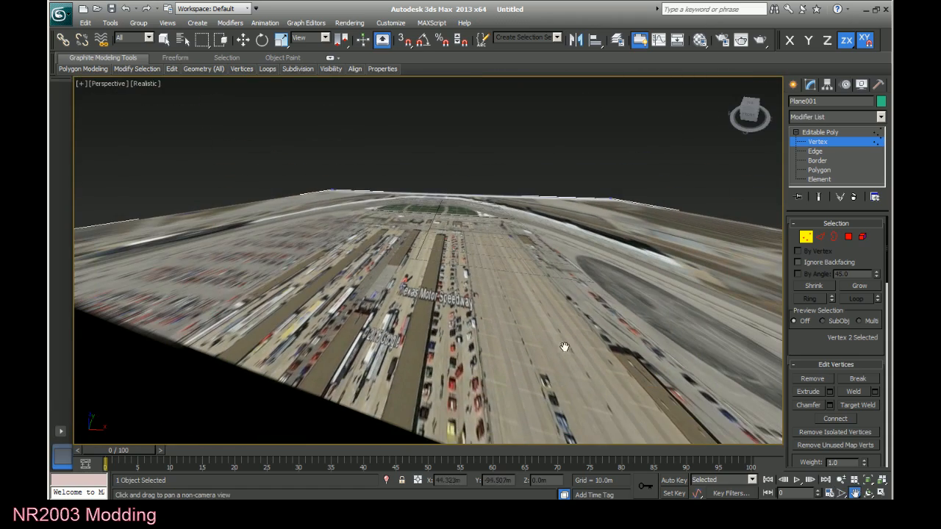
{"action": "left_click_drag", "start_coordinate": [565, 347], "coordinate": [686, 378]}
{"action": "left_click_drag", "start_coordinate": [551, 286], "coordinate": [446, 297]}
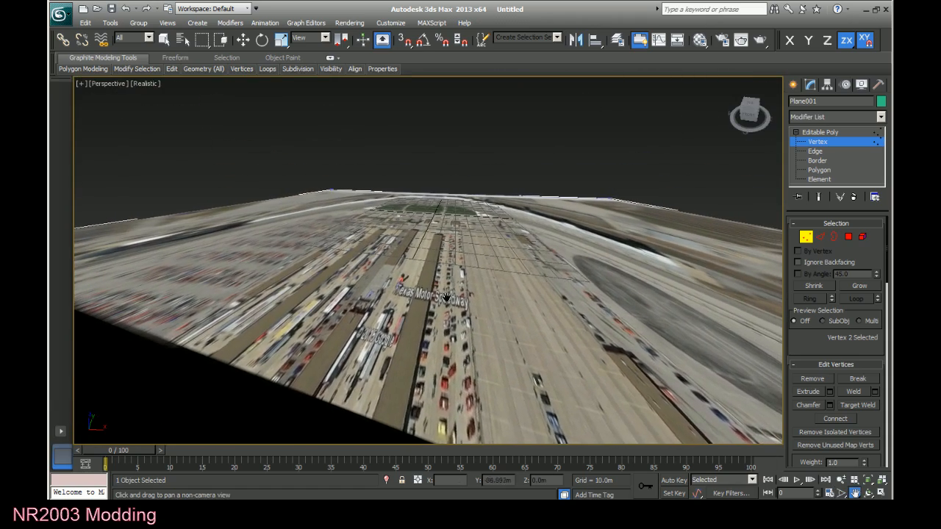
{"action": "scroll", "coordinate": [487, 308], "scroll_direction": "down", "scroll_amount": 10}
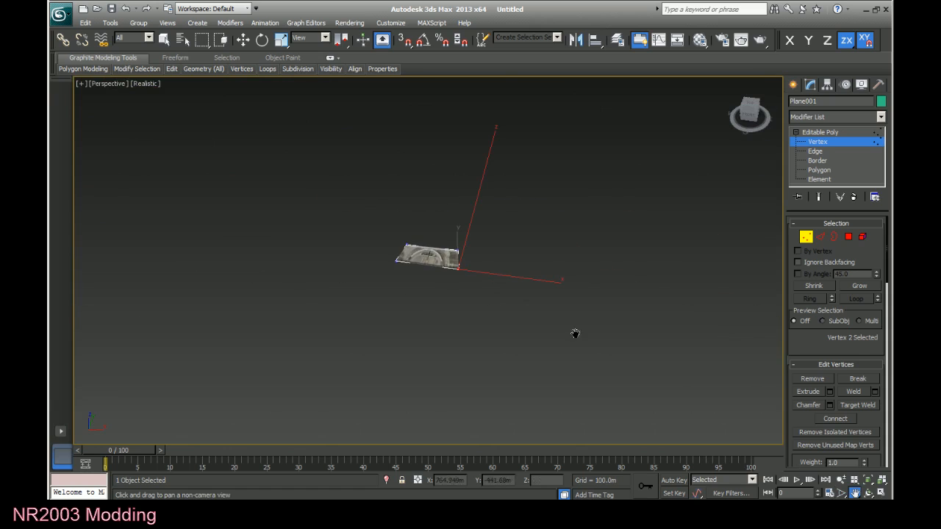
{"action": "left_click", "coordinate": [841, 493]}
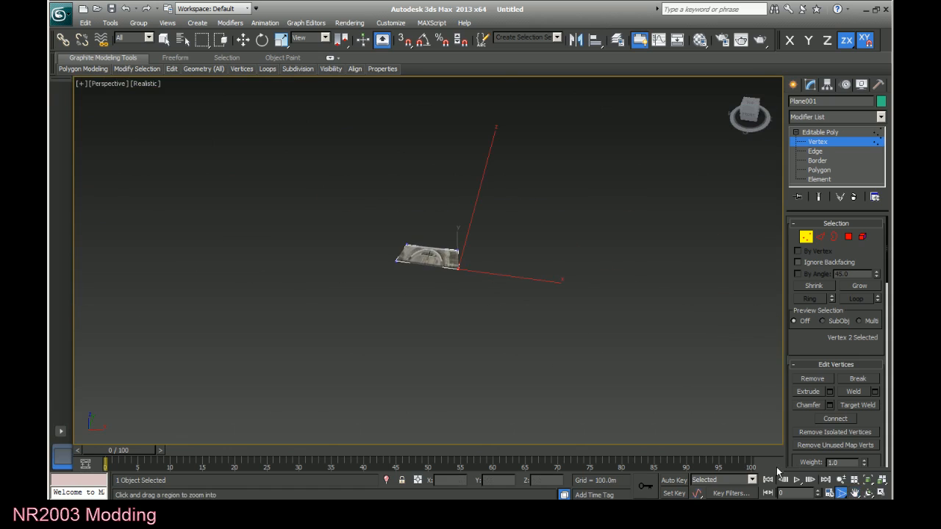
{"action": "scroll", "coordinate": [560, 347], "scroll_direction": "up", "scroll_amount": 10}
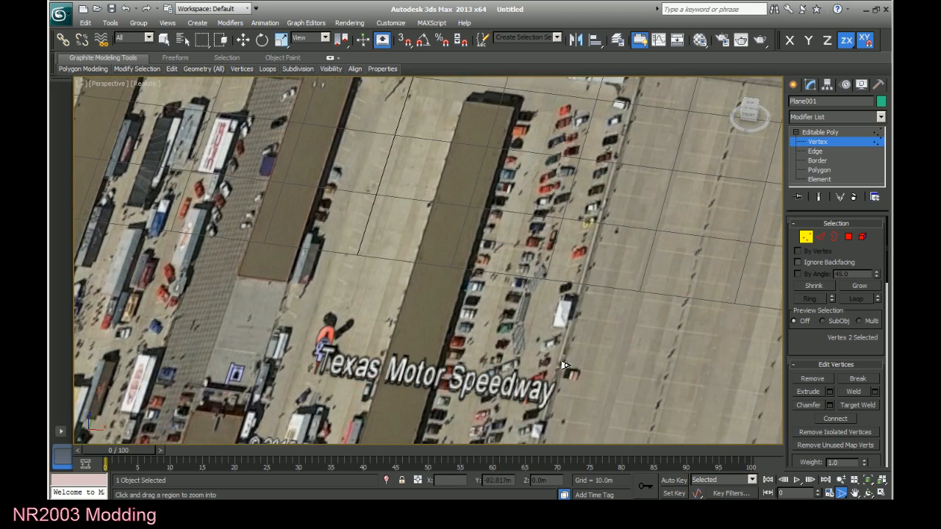
{"action": "key", "text": "w"}
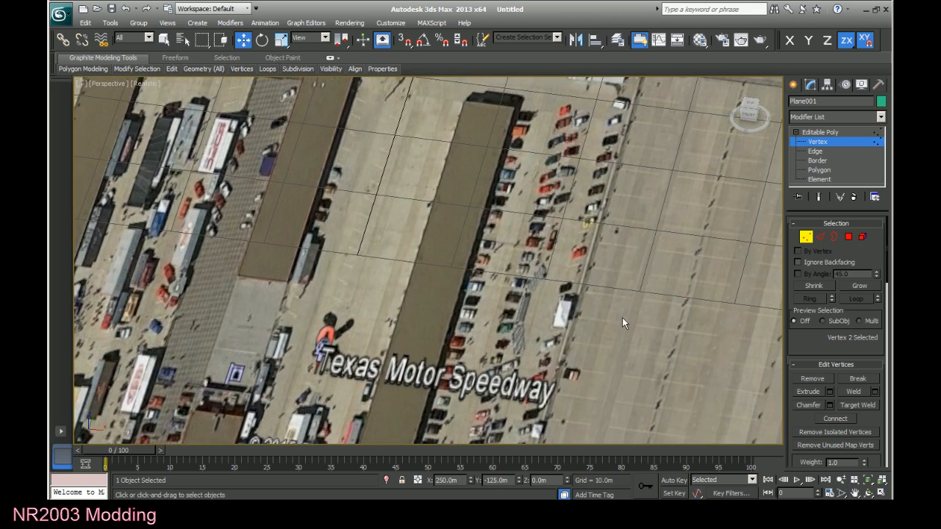
Pan and zoom between the plane's dark border and the track, frame the whole plane, and orbit to a diagonal view of it.
{"action": "left_click", "coordinate": [854, 492]}
{"action": "left_click_drag", "start_coordinate": [695, 369], "coordinate": [490, 302]}
{"action": "scroll", "coordinate": [476, 331], "scroll_direction": "down", "scroll_amount": 9}
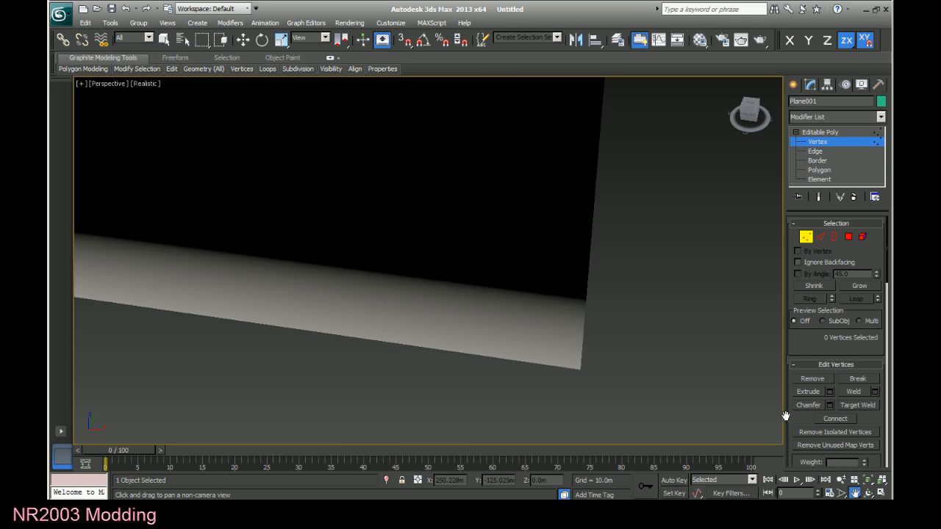
{"action": "scroll", "coordinate": [563, 364], "scroll_direction": "down", "scroll_amount": 10}
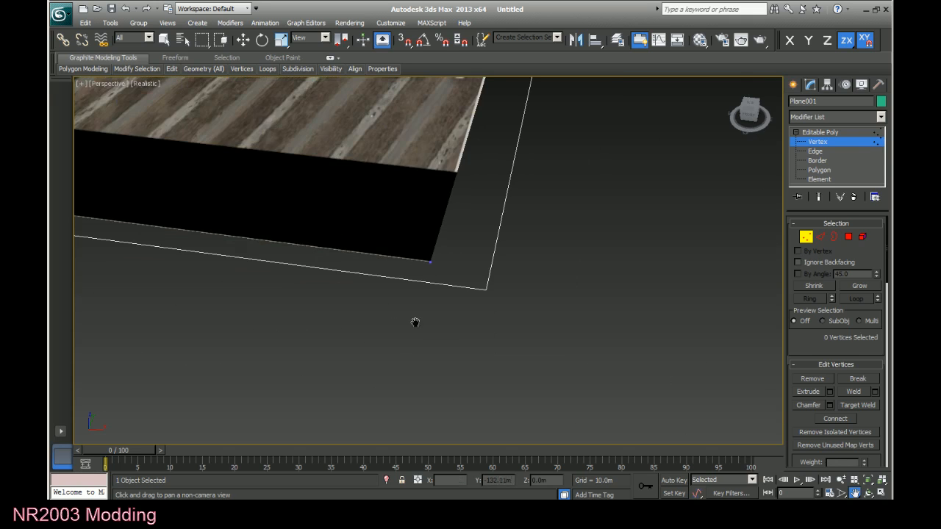
{"action": "left_click_drag", "start_coordinate": [344, 217], "coordinate": [484, 325]}
{"action": "scroll", "coordinate": [485, 326], "scroll_direction": "up", "scroll_amount": 5}
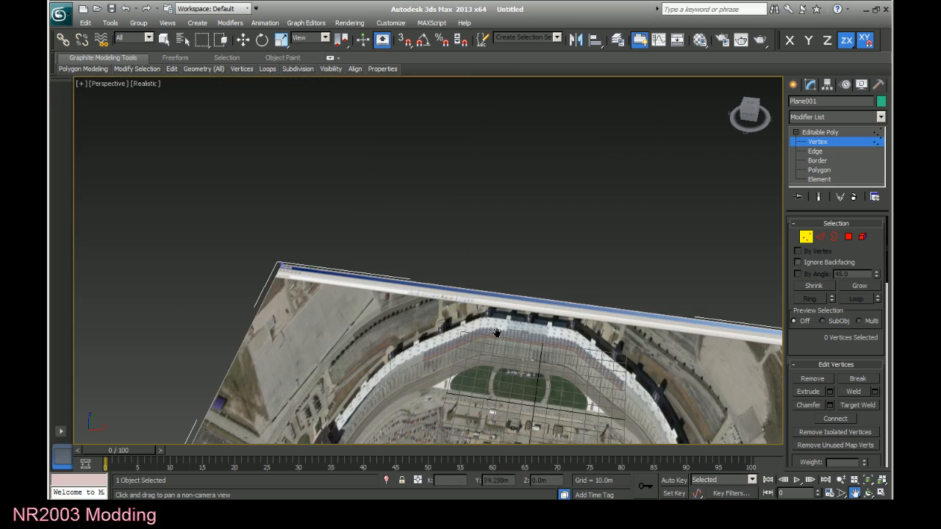
{"action": "key", "text": "z"}
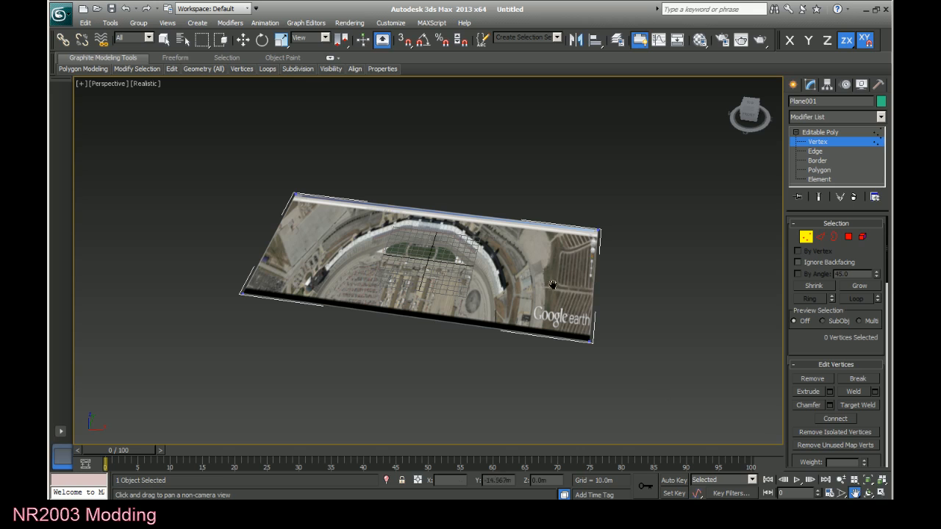
{"action": "key", "text": "w"}
{"action": "scroll", "coordinate": [471, 310], "scroll_direction": "up", "scroll_amount": 5}
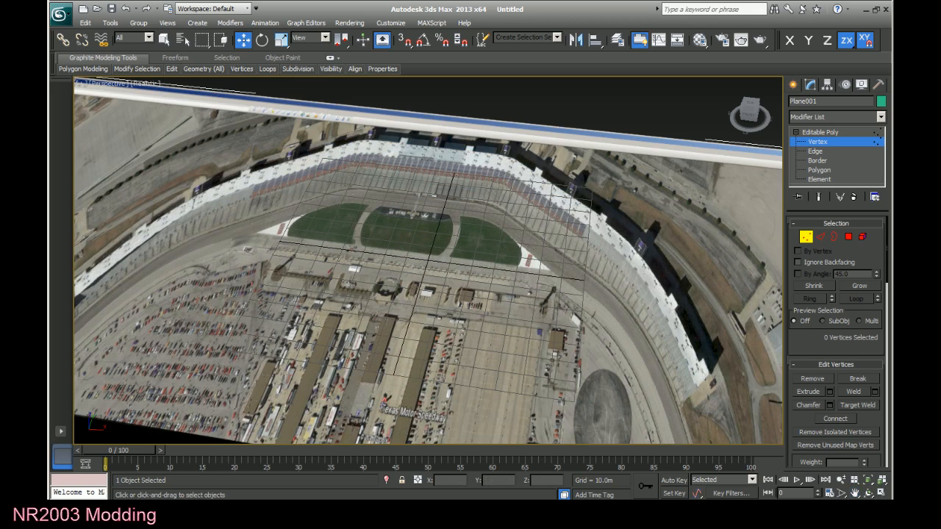
{"action": "key", "text": "z"}
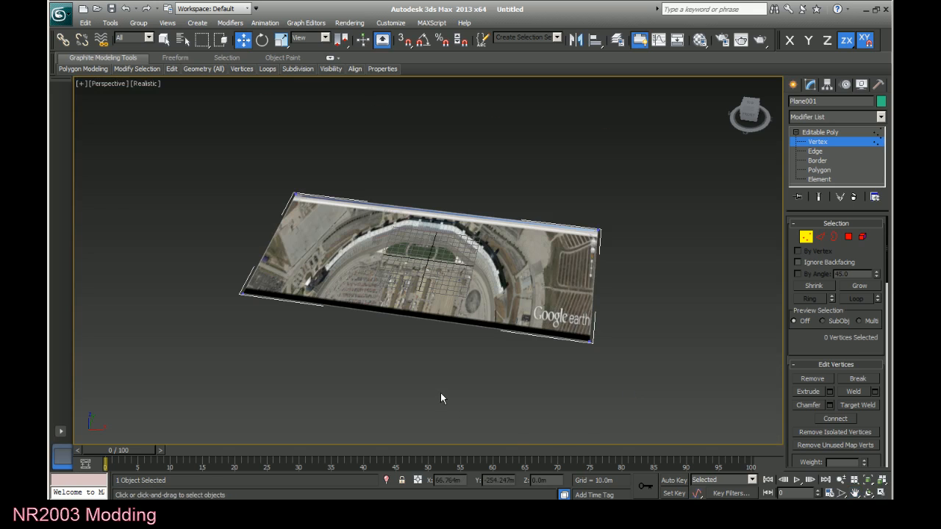
{"action": "left_click", "coordinate": [752, 115]}
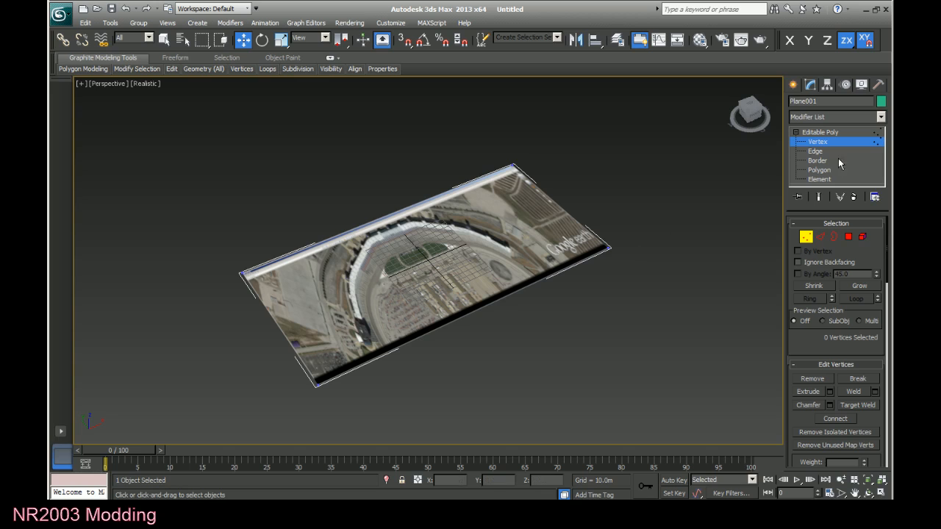
Leave vertex editing, show the standard primitive creation options and deselect the ground plane.
{"action": "left_click", "coordinate": [802, 172]}
{"action": "left_click", "coordinate": [794, 84]}
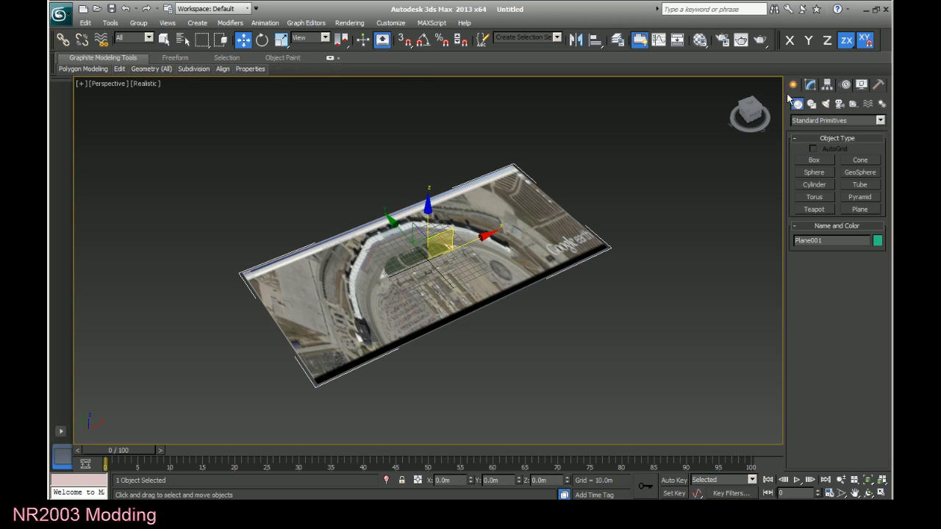
{"action": "left_click", "coordinate": [604, 330]}
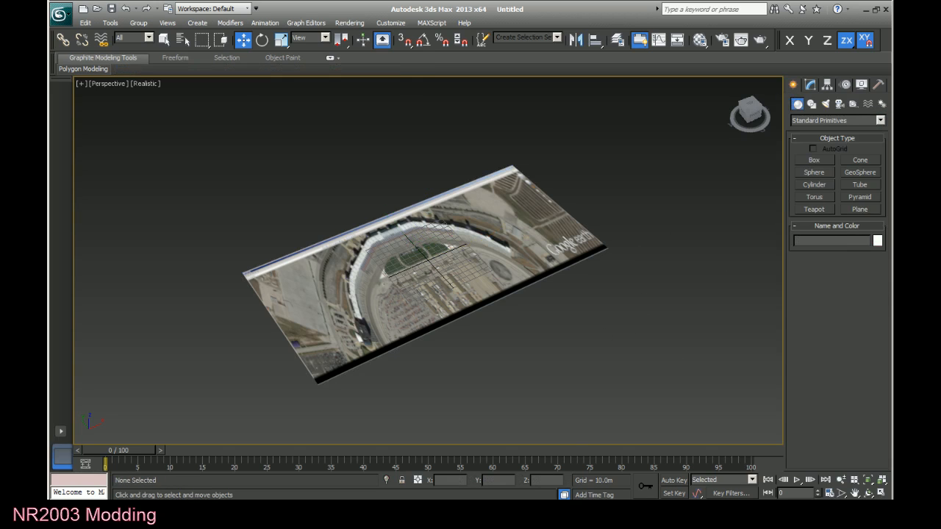
Switch to Google Earth and measure in meters between the two white apron tips along the infield grass's straight edge.
{"action": "left_click", "coordinate": [381, 489]}
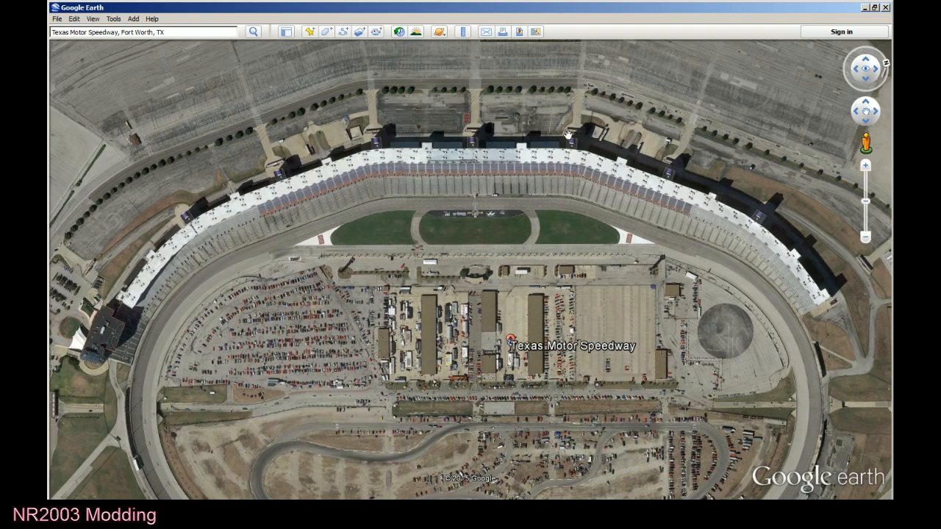
{"action": "left_click", "coordinate": [463, 31]}
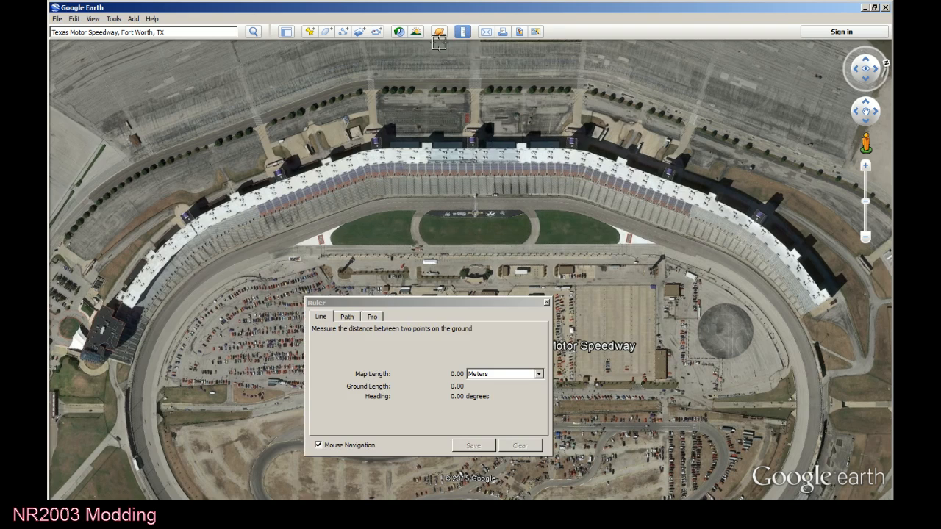
{"action": "left_click", "coordinate": [294, 245]}
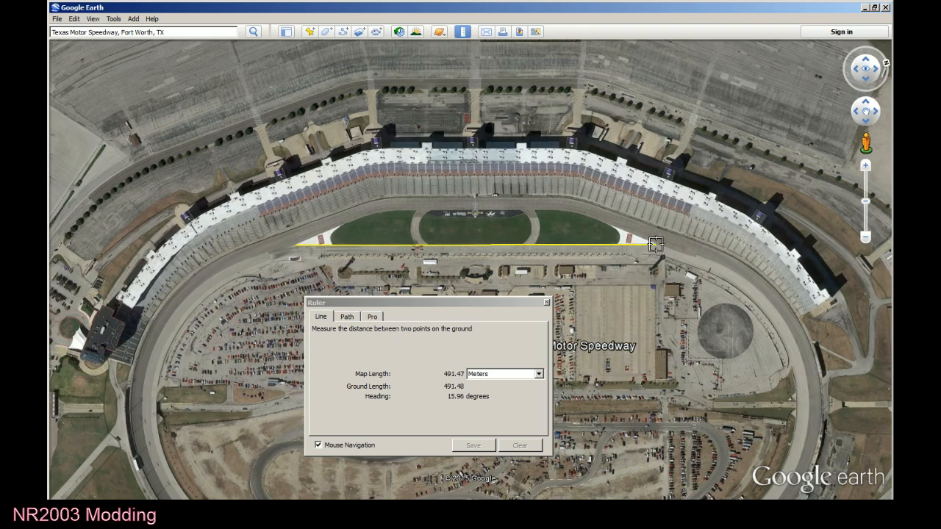
{"action": "left_click", "coordinate": [655, 245]}
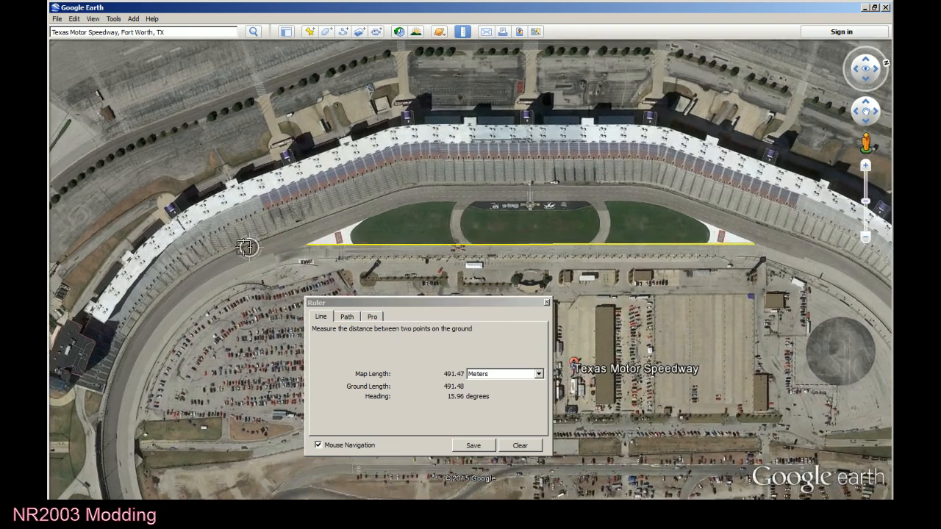
Refine both ends of the ruler line so they sit exactly on the white tips beyond the O'Reilly logos.
{"action": "scroll", "coordinate": [285, 249], "scroll_direction": "up", "scroll_amount": 5}
{"action": "scroll", "coordinate": [298, 247], "scroll_direction": "up", "scroll_amount": 3}
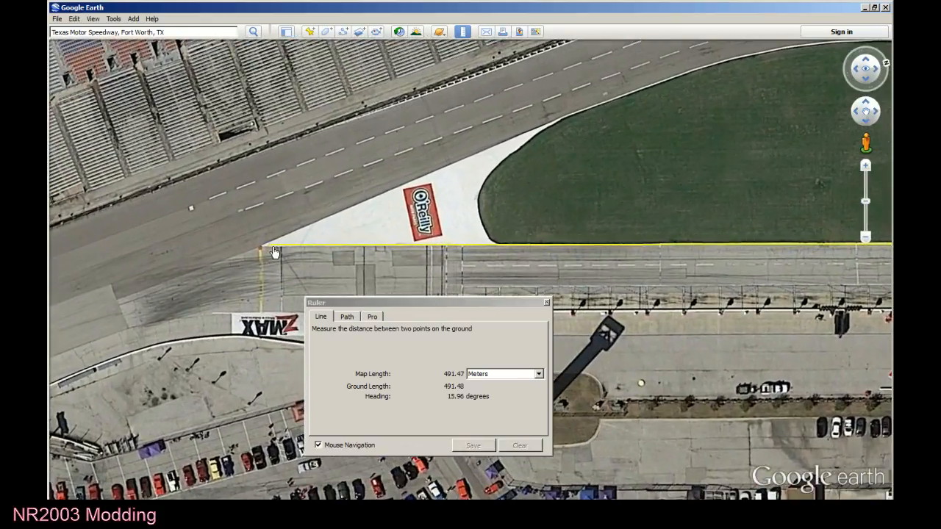
{"action": "left_click_drag", "start_coordinate": [275, 253], "coordinate": [263, 252]}
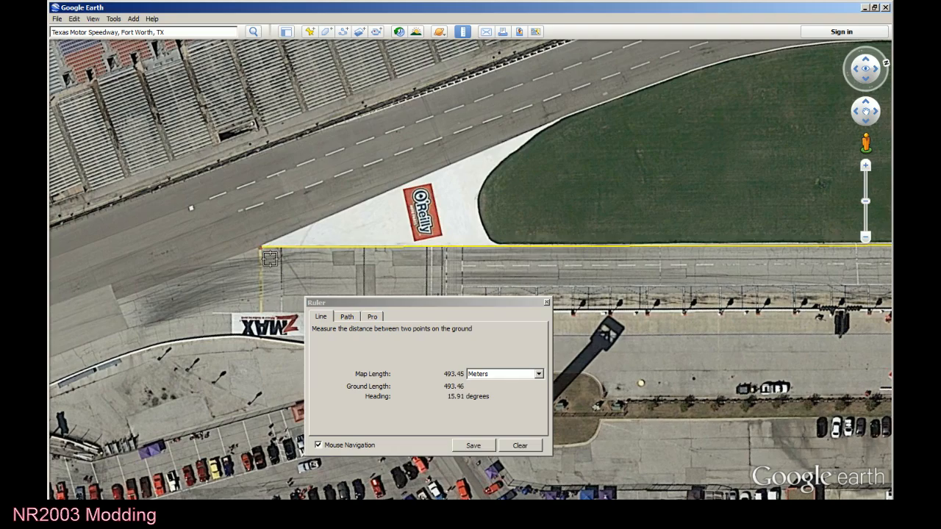
{"action": "scroll", "coordinate": [253, 288], "scroll_direction": "down", "scroll_amount": 3}
{"action": "left_click_drag", "start_coordinate": [782, 307], "coordinate": [219, 276]}
{"action": "scroll", "coordinate": [744, 230], "scroll_direction": "up", "scroll_amount": 1}
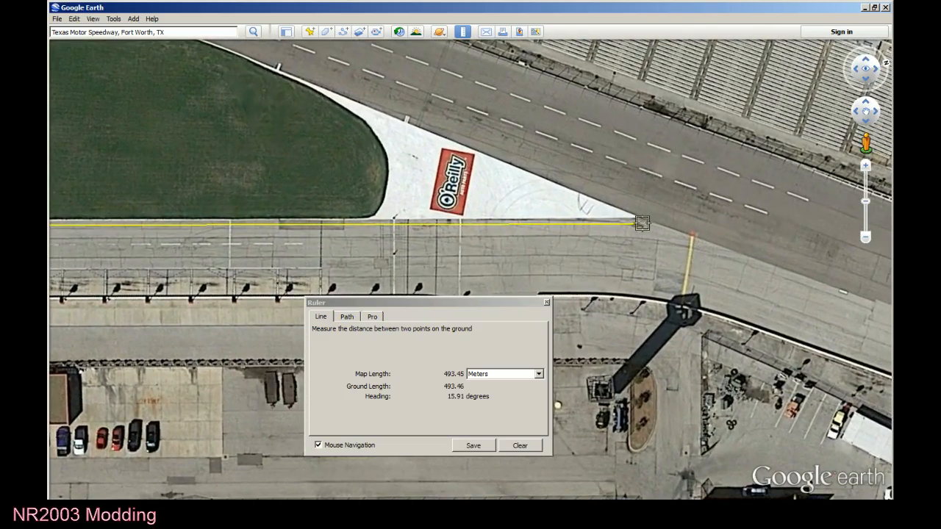
{"action": "left_click_drag", "start_coordinate": [642, 223], "coordinate": [640, 219]}
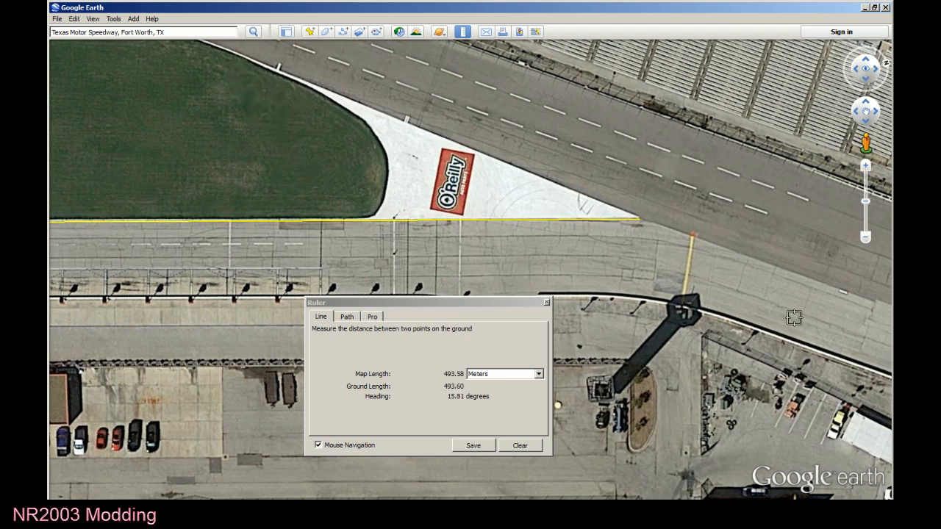
{"action": "scroll", "coordinate": [691, 277], "scroll_direction": "down", "scroll_amount": 5}
{"action": "scroll", "coordinate": [656, 261], "scroll_direction": "down", "scroll_amount": 2}
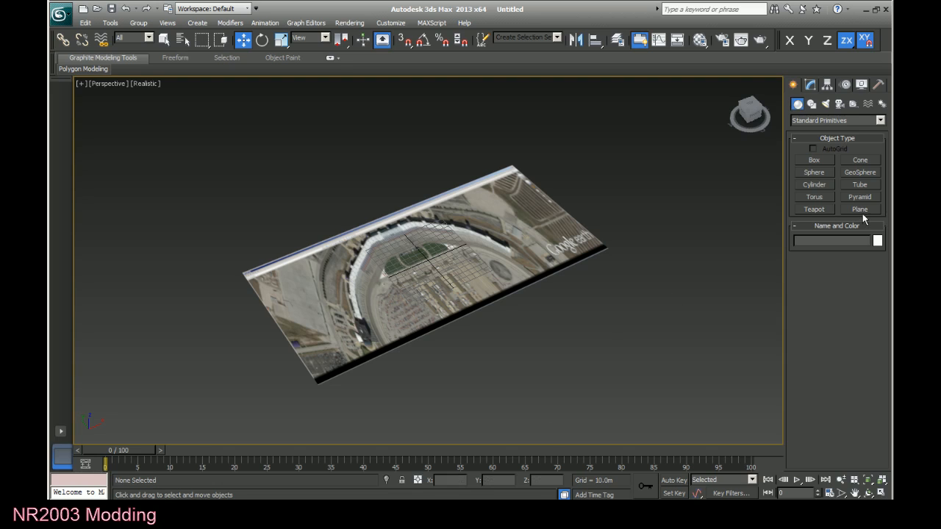
Switch to 3ds Max and create a plane in front of the ground plane, setting its width to 493.5 m and length to 20 m.
{"action": "left_click", "coordinate": [860, 210]}
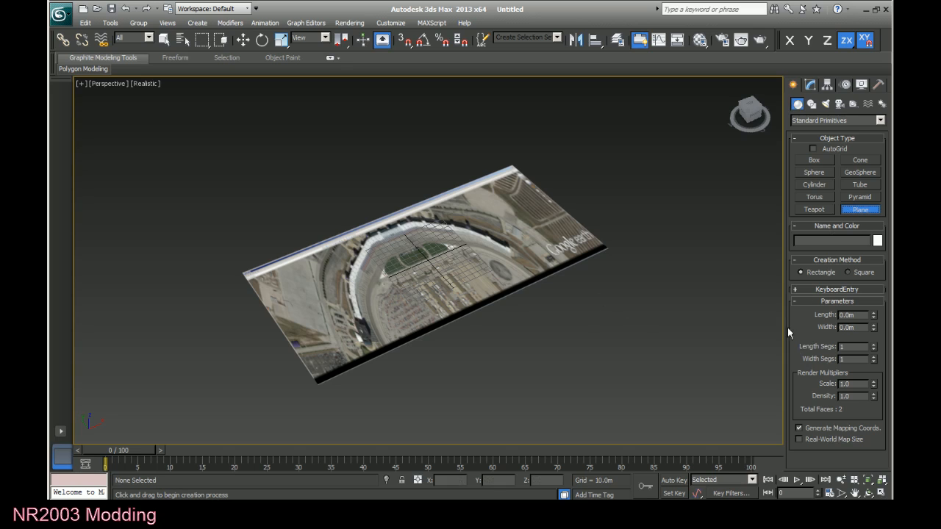
{"action": "left_click_drag", "start_coordinate": [645, 288], "coordinate": [391, 439]}
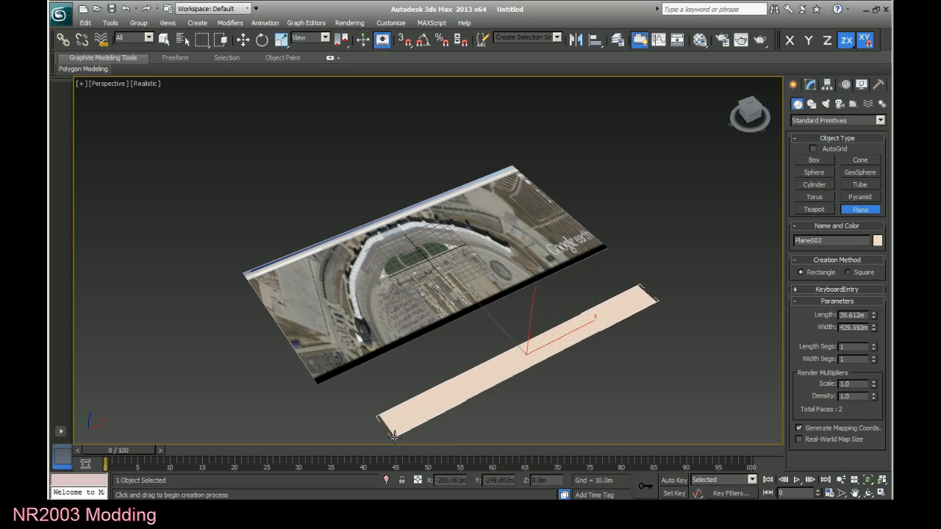
{"action": "double_click", "coordinate": [843, 327]}
{"action": "type", "text": "49"}
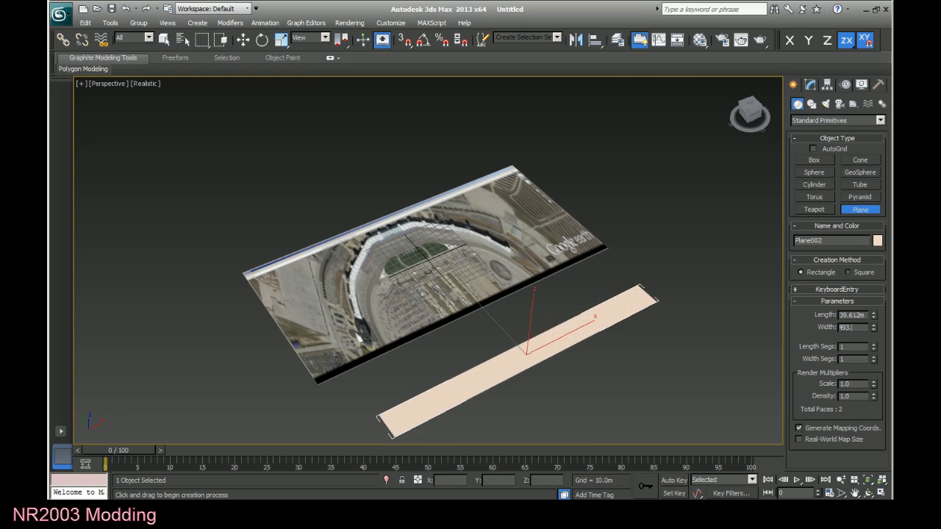
{"action": "type", "text": "3.5"}
{"action": "key", "text": "Return"}
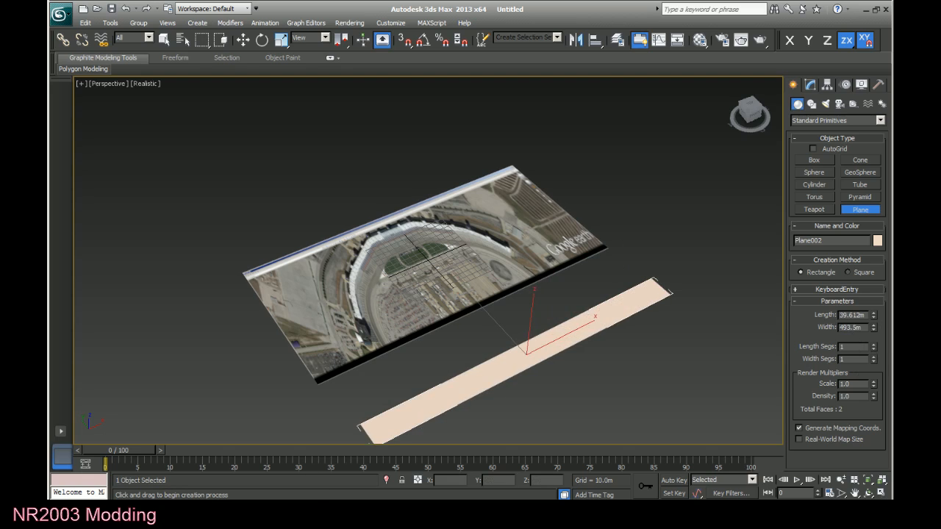
{"action": "double_click", "coordinate": [865, 314]}
{"action": "type", "text": "20"}
{"action": "key", "text": "Return"}
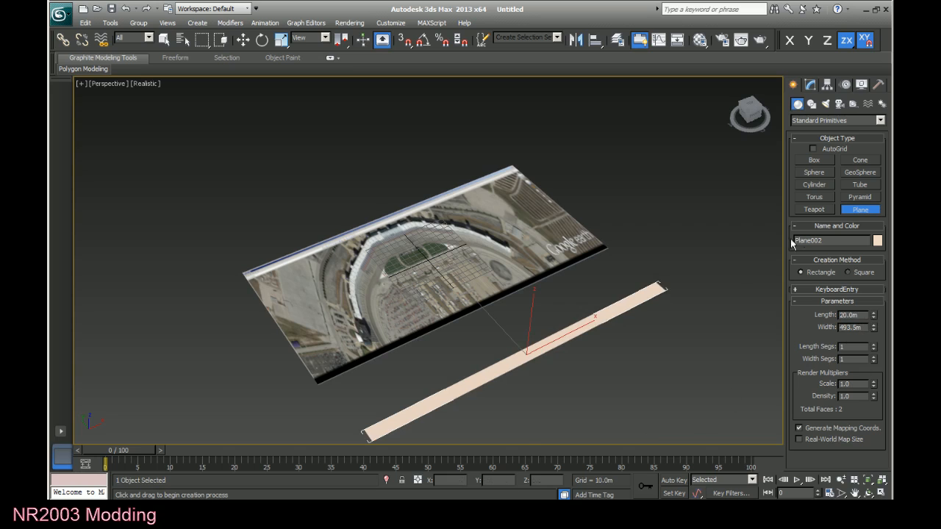
Finish plane creation with the Move tool and change the new strip's object color to medium green.
{"action": "key", "text": "w"}
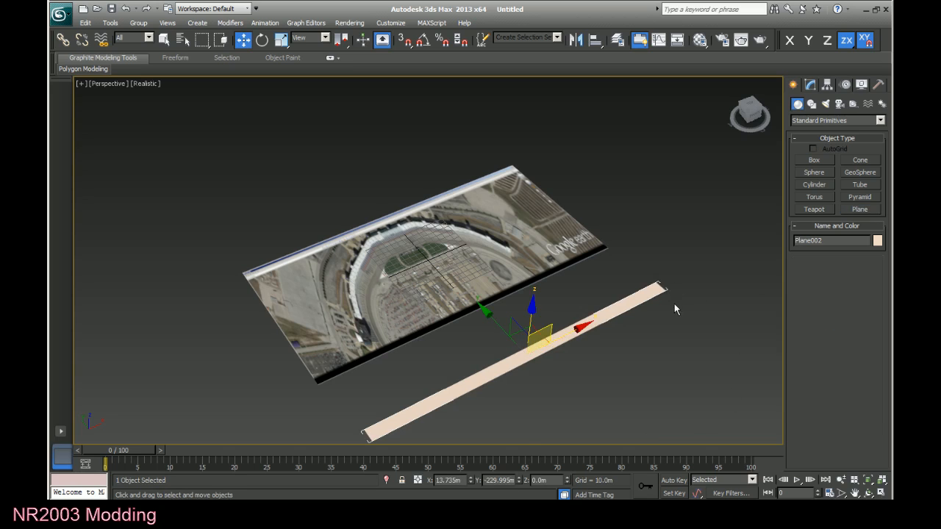
{"action": "left_click", "coordinate": [877, 240]}
{"action": "left_click", "coordinate": [449, 237]}
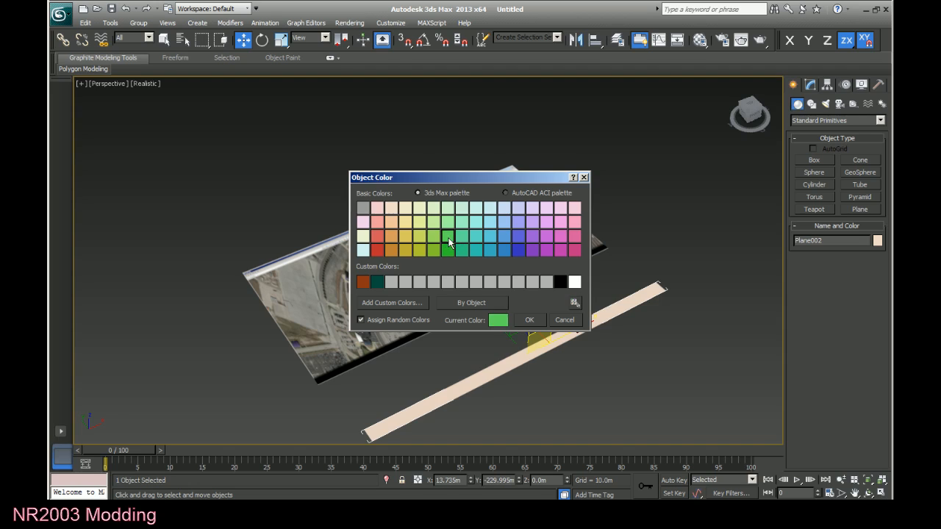
{"action": "left_click", "coordinate": [526, 321]}
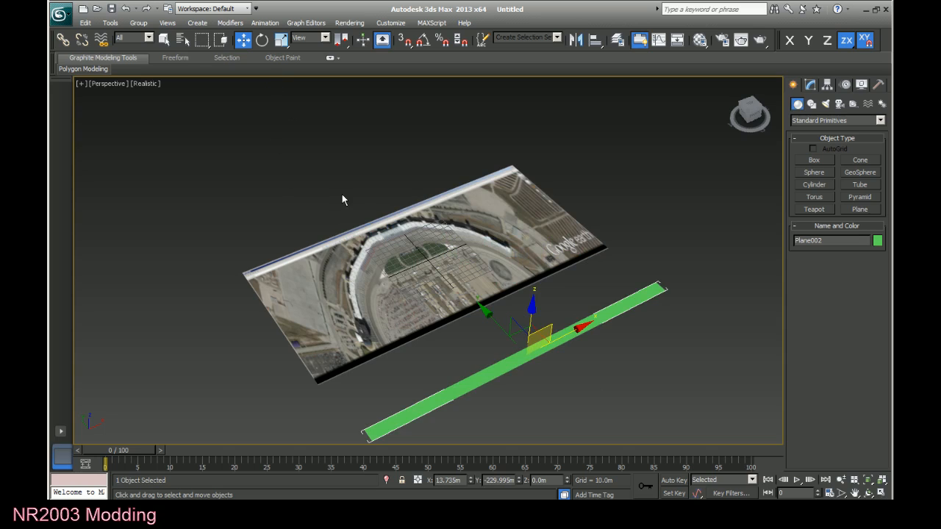
Try rotating the green strip freely about its different axes with the Rotate tool, undoing each rotation.
{"action": "left_click", "coordinate": [261, 39]}
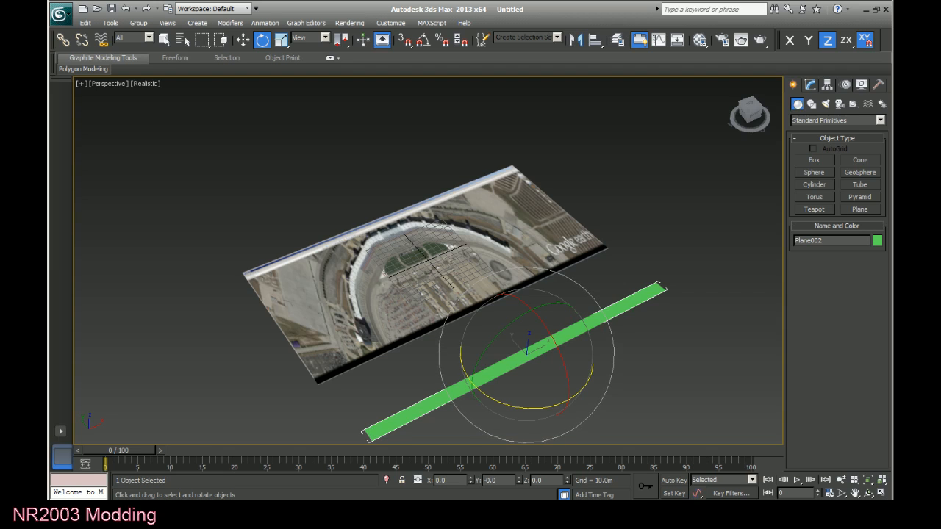
{"action": "mouse_move", "coordinate": [526, 355]}
{"action": "left_mouse_down"}
{"action": "mouse_move", "coordinate": [508, 348]}
{"action": "mouse_move", "coordinate": [552, 353]}
{"action": "mouse_move", "coordinate": [532, 355]}
{"action": "left_mouse_up"}
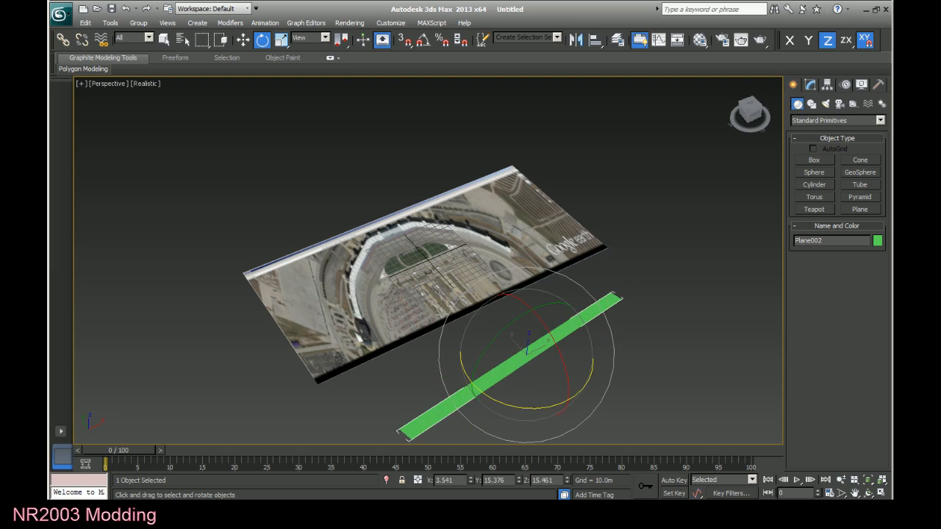
{"action": "key", "text": "ctrl+z"}
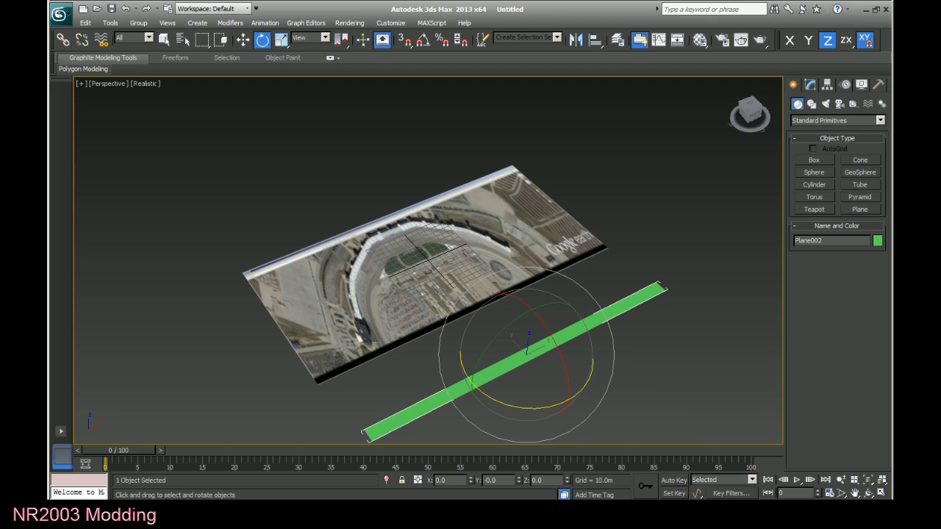
{"action": "left_click_drag", "start_coordinate": [520, 407], "coordinate": [560, 405]}
{"action": "key", "text": "ctrl+z"}
{"action": "mouse_move", "coordinate": [504, 331]}
{"action": "left_mouse_down"}
{"action": "mouse_move", "coordinate": [461, 368]}
{"action": "mouse_move", "coordinate": [510, 327]}
{"action": "left_mouse_up"}
{"action": "key", "text": "ctrl+z"}
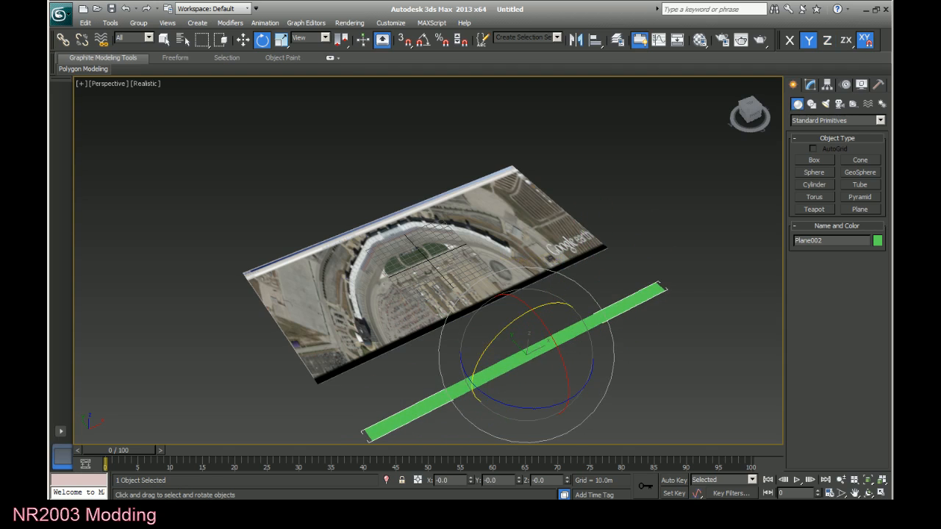
{"action": "left_click_drag", "start_coordinate": [556, 345], "coordinate": [596, 442]}
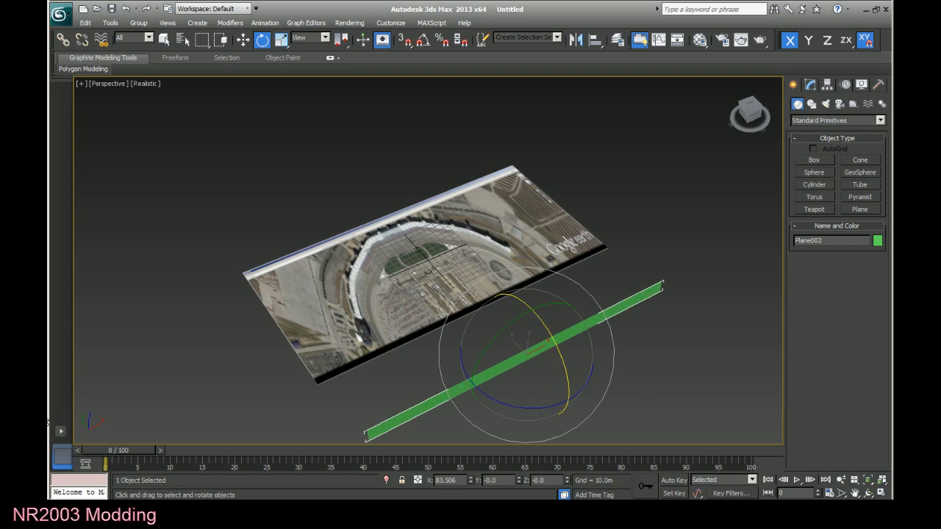
{"action": "key", "text": "ctrl+z"}
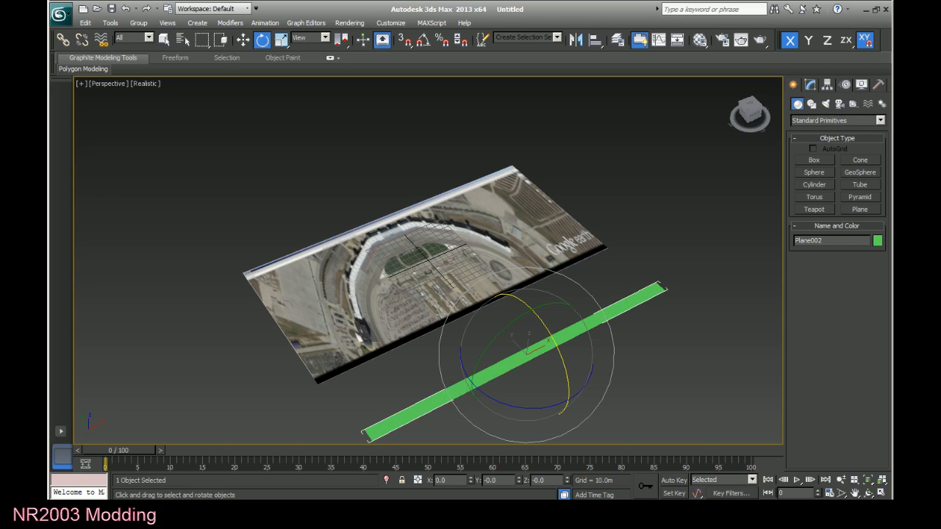
Turn on Angle Snap and rotate the green strip 90 degrees about the X axis so it stands upright.
{"action": "left_click", "coordinate": [422, 41]}
{"action": "left_click_drag", "start_coordinate": [549, 340], "coordinate": [559, 344]}
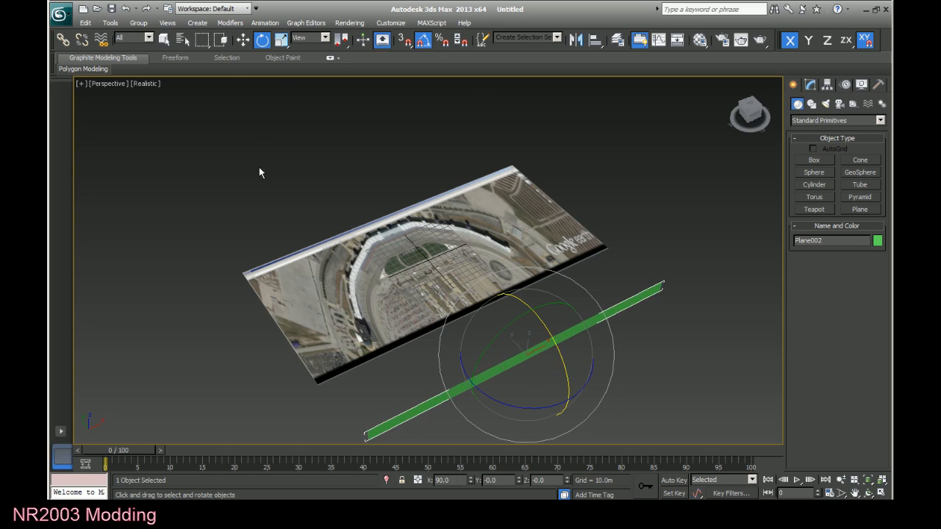
Set the green wall's position to 0 on the X, Y and Z axes, placing it at the origin.
{"action": "left_click", "coordinate": [243, 40]}
{"action": "double_click", "coordinate": [508, 480]}
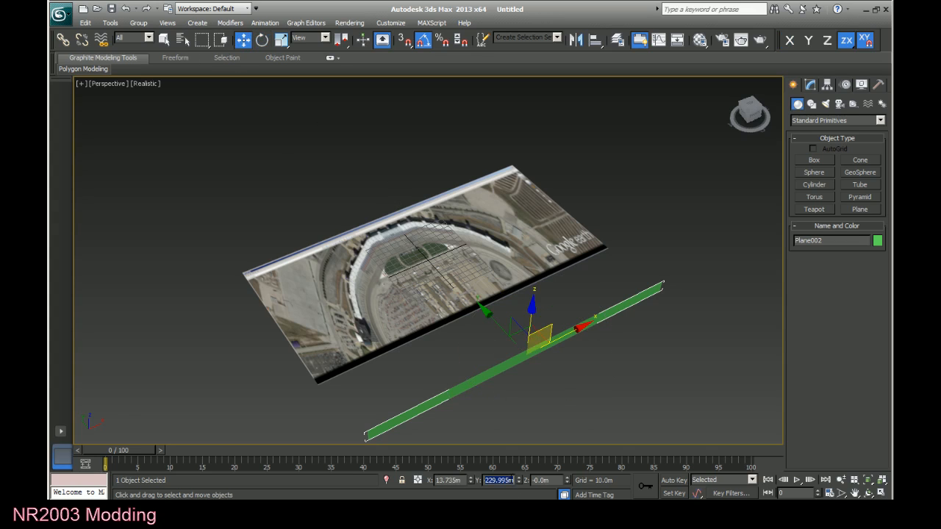
{"action": "key", "text": "BackSpace"}
{"action": "key", "text": "Return"}
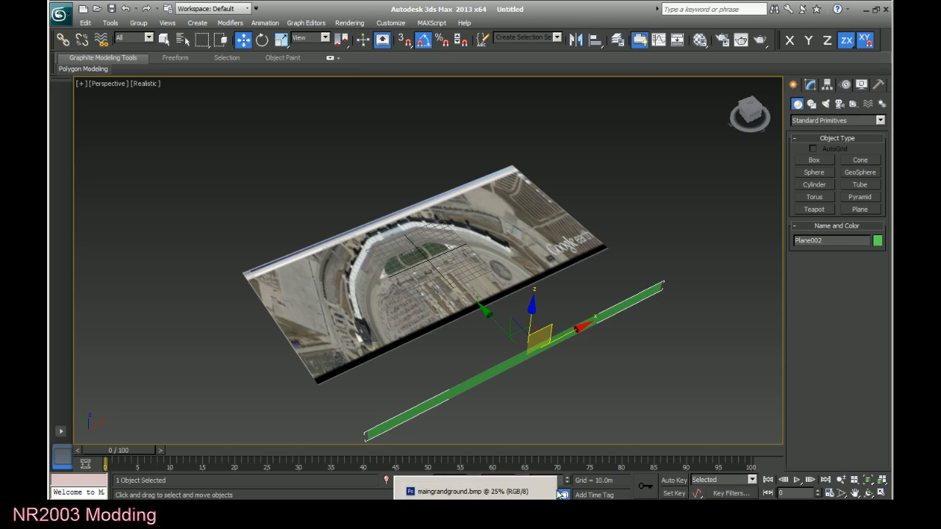
{"action": "double_click", "coordinate": [542, 481]}
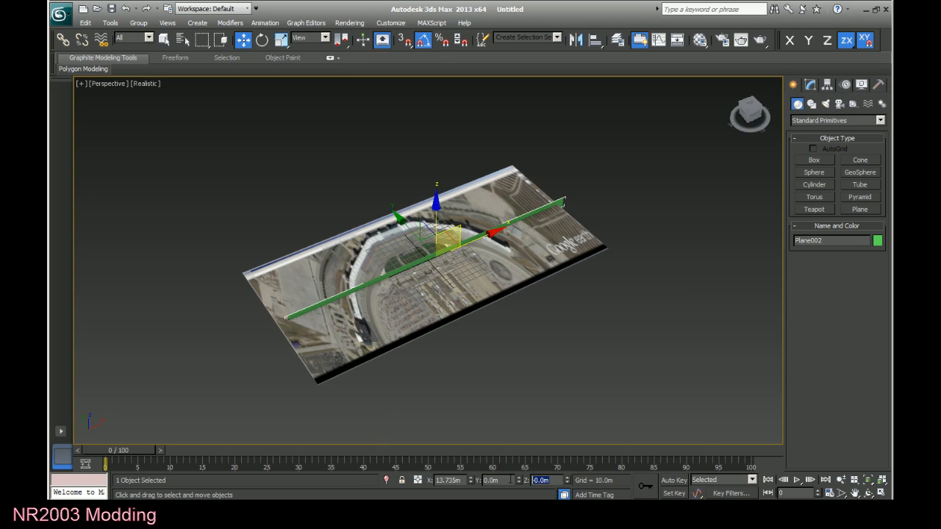
{"action": "type", "text": "0"}
{"action": "left_click_drag", "start_coordinate": [461, 480], "coordinate": [404, 482]}
{"action": "type", "text": "0"}
{"action": "left_click", "coordinate": [504, 480]}
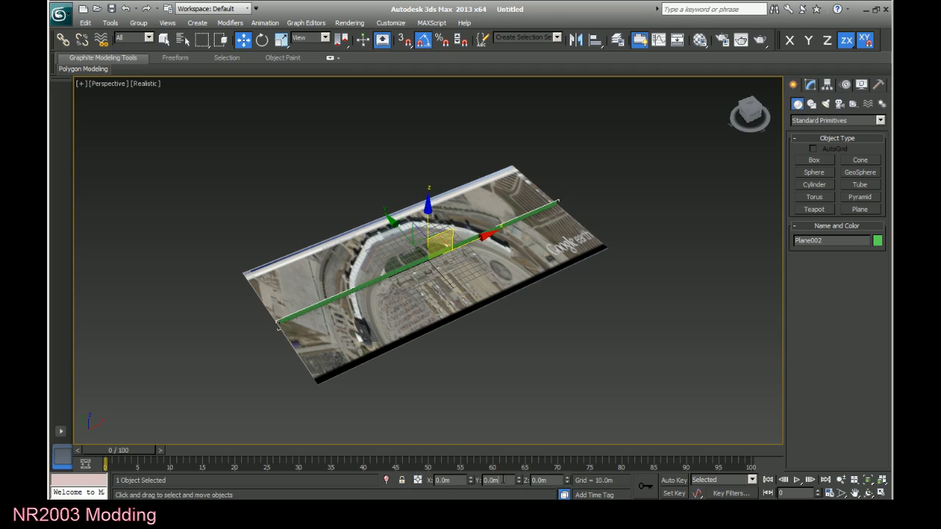
{"action": "left_click", "coordinate": [545, 376]}
Stretch the satellite ground plane along the X axis to about 364.5% with the Scale tool.
{"action": "scroll", "coordinate": [440, 362], "scroll_direction": "up", "scroll_amount": 2}
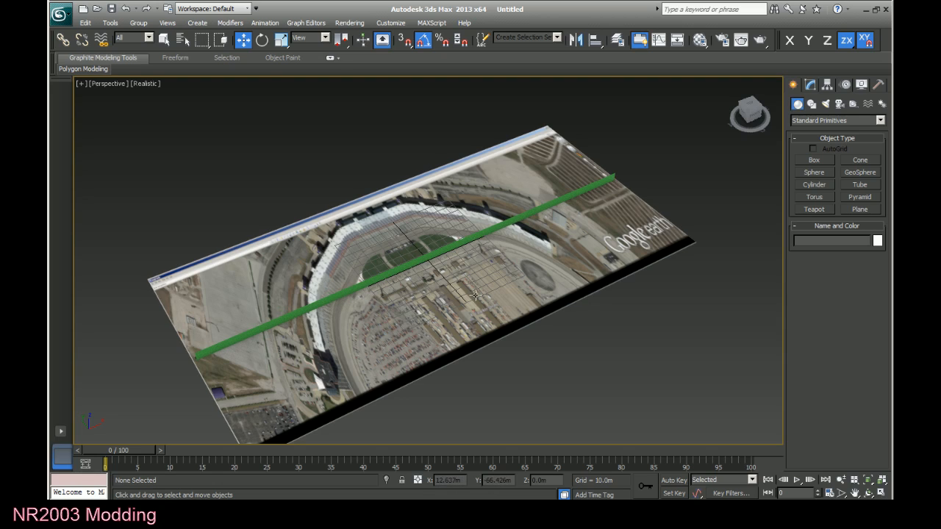
{"action": "left_click", "coordinate": [433, 297]}
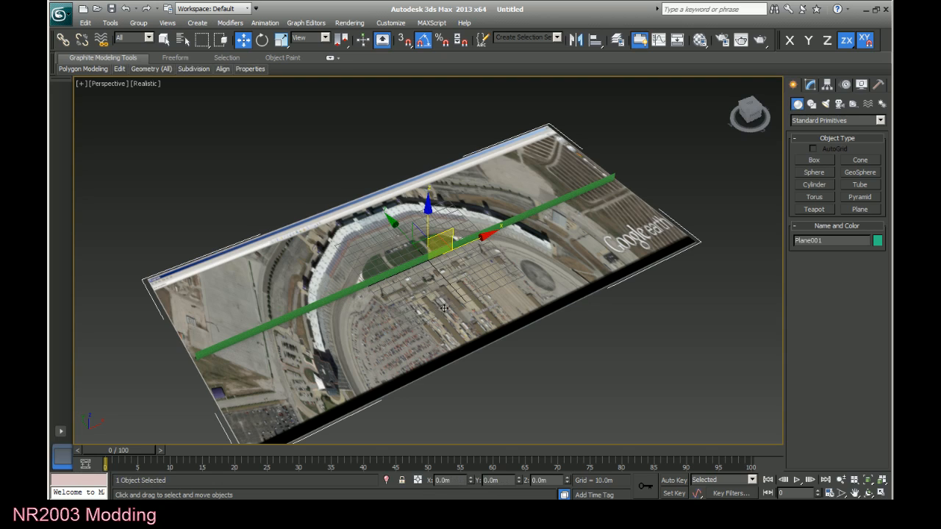
{"action": "left_click", "coordinate": [395, 271]}
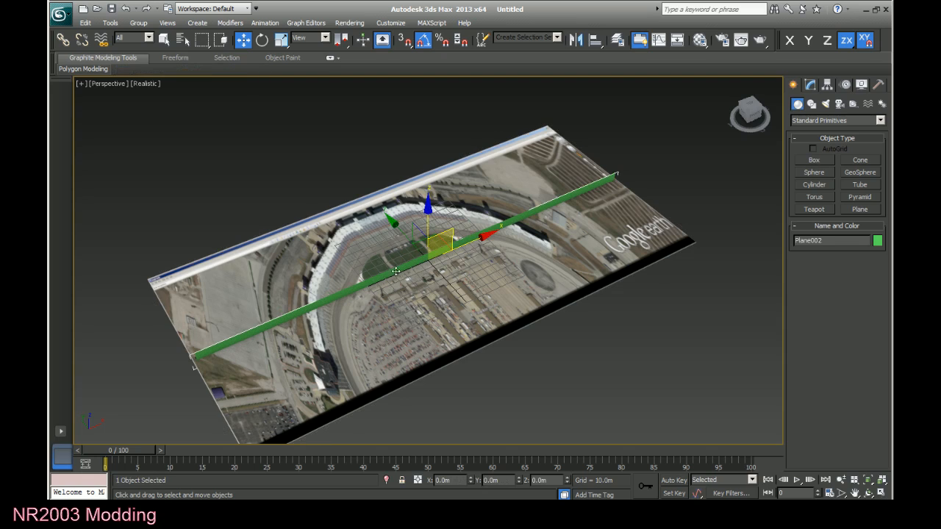
{"action": "left_click", "coordinate": [408, 314]}
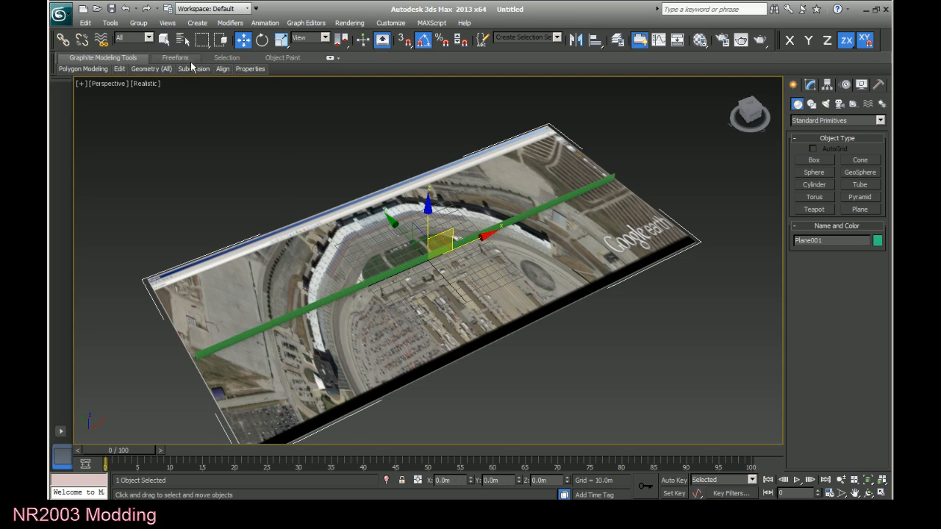
{"action": "left_click", "coordinate": [281, 40]}
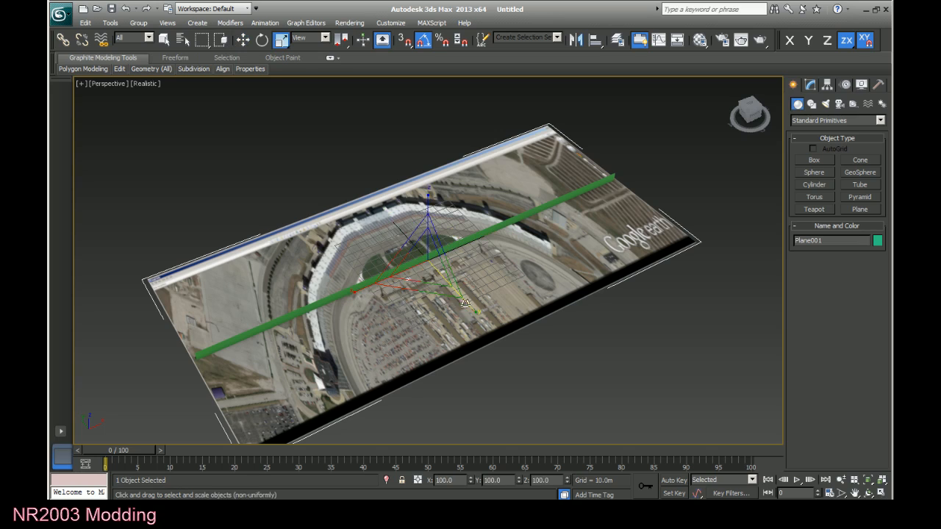
{"action": "left_click", "coordinate": [357, 292]}
{"action": "left_click_drag", "start_coordinate": [357, 291], "coordinate": [263, 345]}
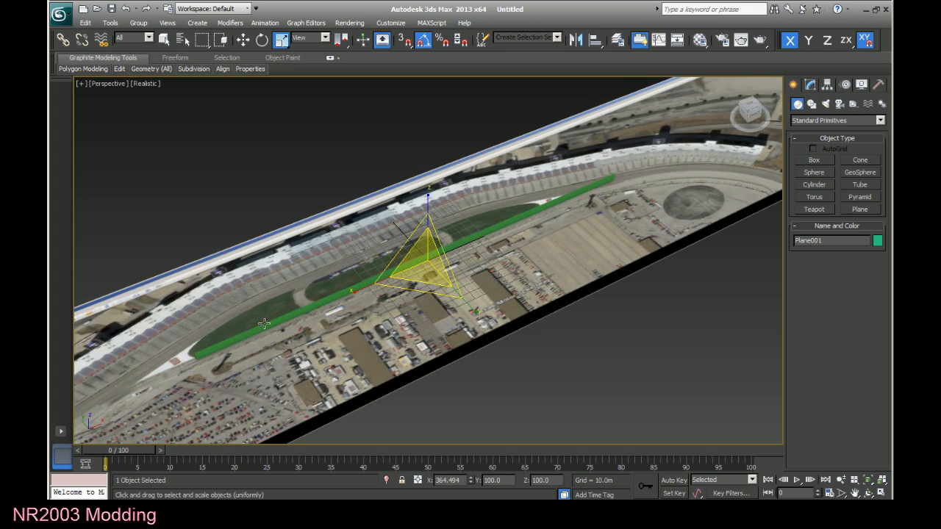
Move the ground plane along X to about 50.5 m and the green wall along Y to about 7.2 m.
{"action": "left_click", "coordinate": [242, 40]}
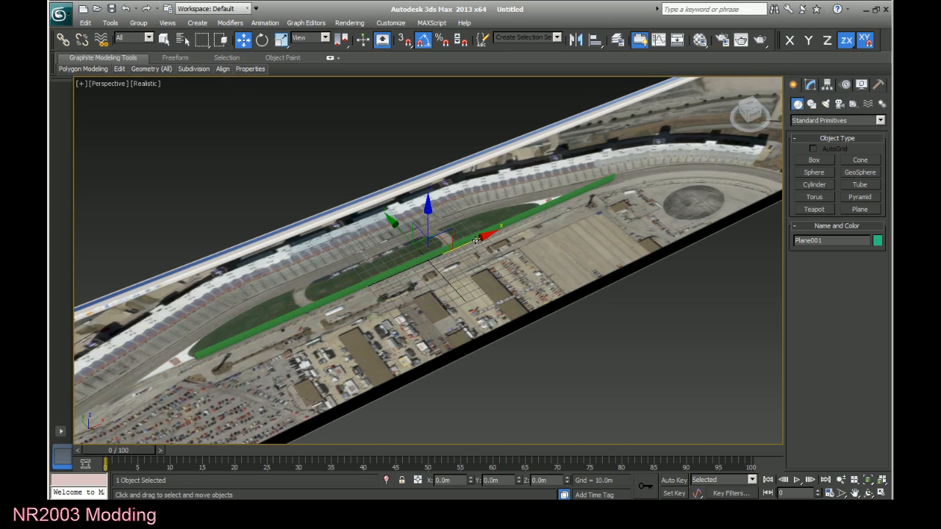
{"action": "left_click_drag", "start_coordinate": [482, 238], "coordinate": [530, 235]}
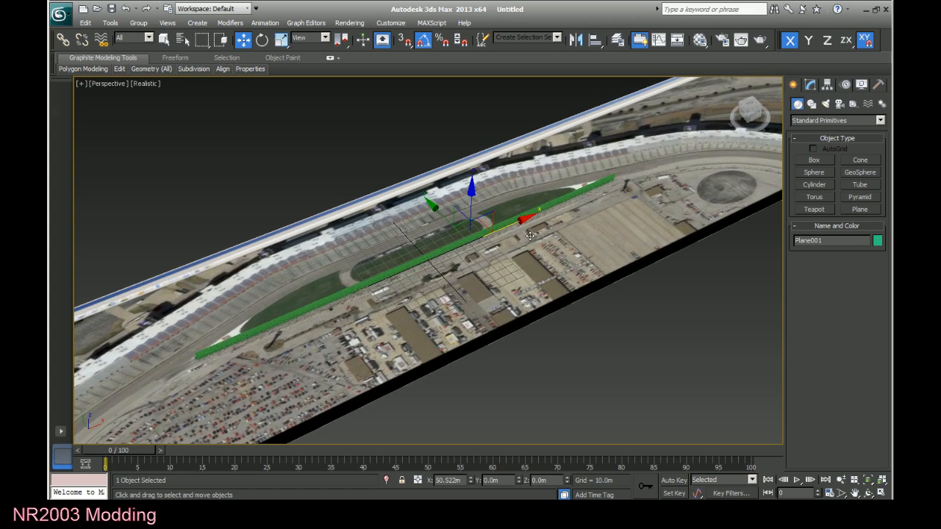
{"action": "left_click", "coordinate": [412, 263]}
{"action": "left_click_drag", "start_coordinate": [401, 229], "coordinate": [397, 224]}
Reduce the satellite ground plane's X scale to about 360.5% and clear the selection.
{"action": "left_click", "coordinate": [416, 247]}
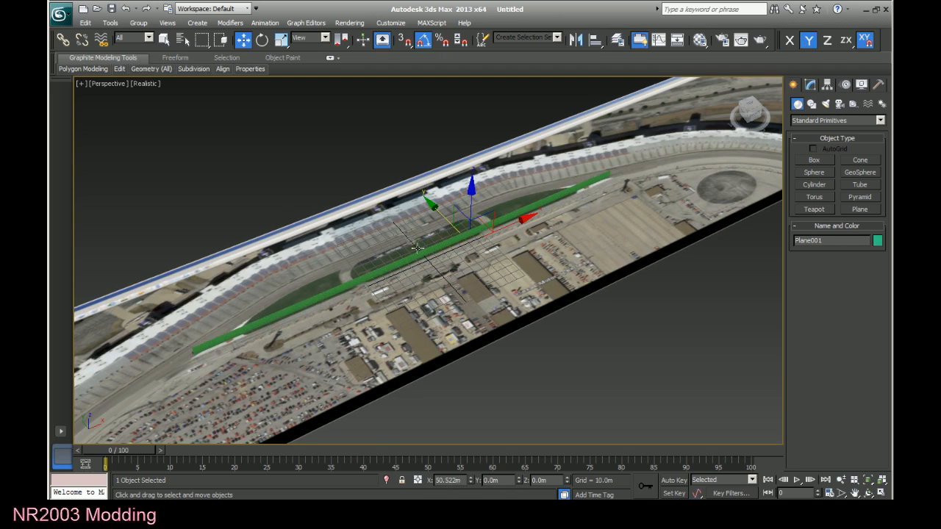
{"action": "left_click", "coordinate": [280, 40]}
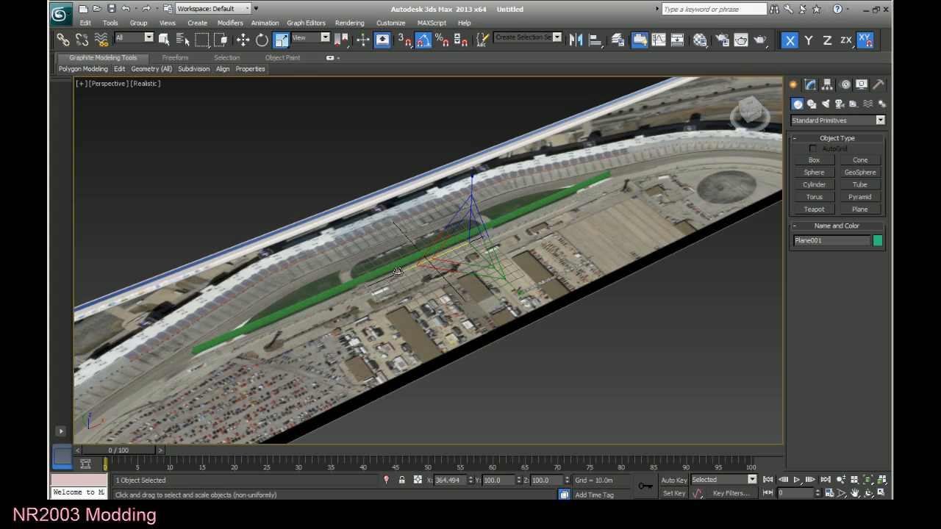
{"action": "left_click_drag", "start_coordinate": [397, 271], "coordinate": [398, 273]}
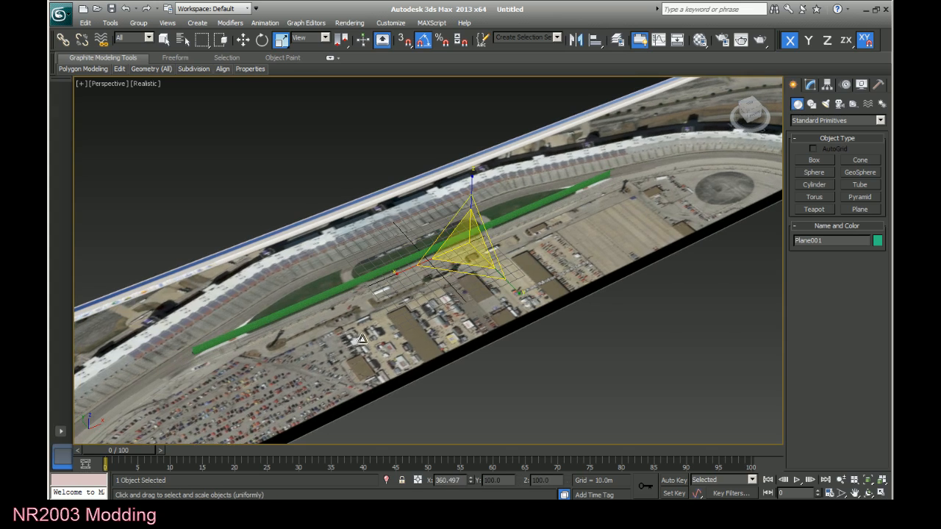
{"action": "left_click", "coordinate": [524, 372]}
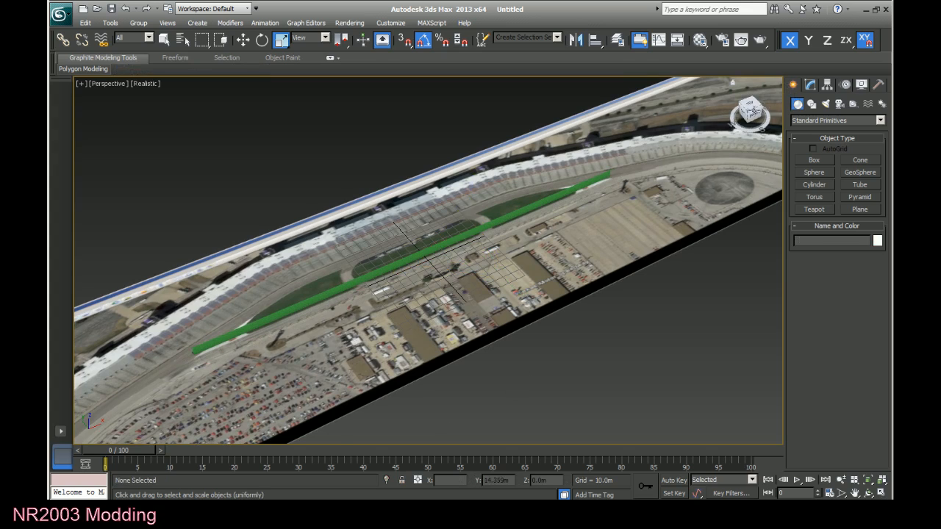
Raise the green wall to about 7.6 m on the Z axis and set the viewport shading to Shaded.
{"action": "mouse_move", "coordinate": [753, 114]}
{"action": "left_mouse_down"}
{"action": "mouse_move", "coordinate": [762, 90]}
{"action": "mouse_move", "coordinate": [748, 110]}
{"action": "mouse_move", "coordinate": [760, 121]}
{"action": "mouse_move", "coordinate": [779, 107]}
{"action": "mouse_move", "coordinate": [767, 120]}
{"action": "mouse_move", "coordinate": [746, 108]}
{"action": "mouse_move", "coordinate": [739, 121]}
{"action": "left_mouse_up"}
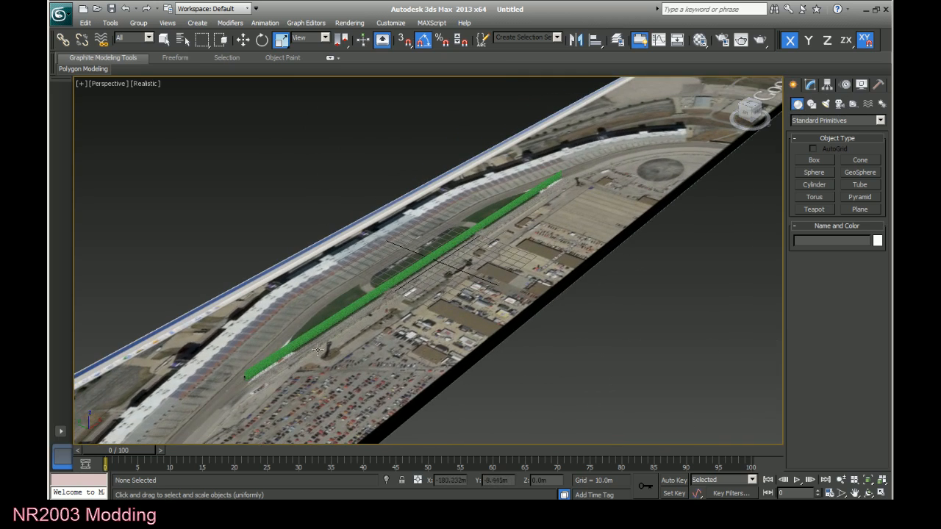
{"action": "left_click", "coordinate": [319, 326]}
{"action": "left_click", "coordinate": [243, 41]}
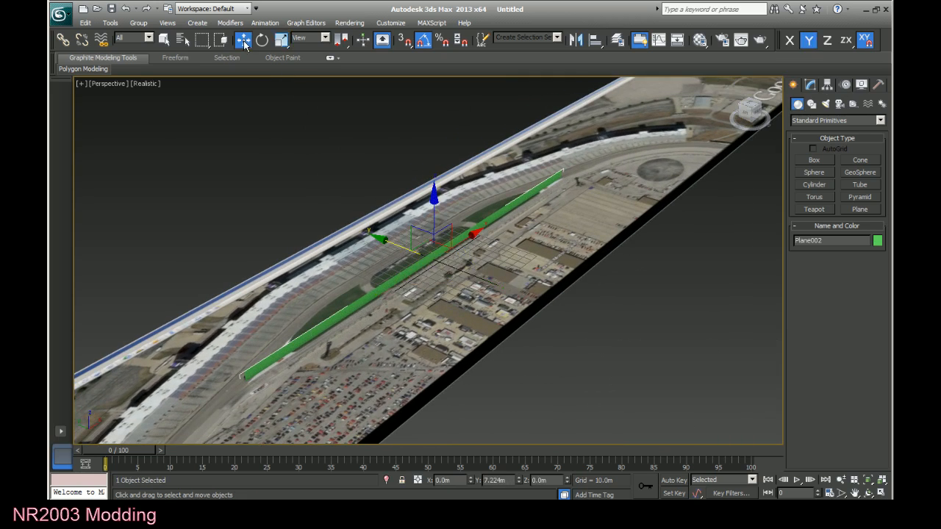
{"action": "left_click_drag", "start_coordinate": [426, 197], "coordinate": [443, 198]}
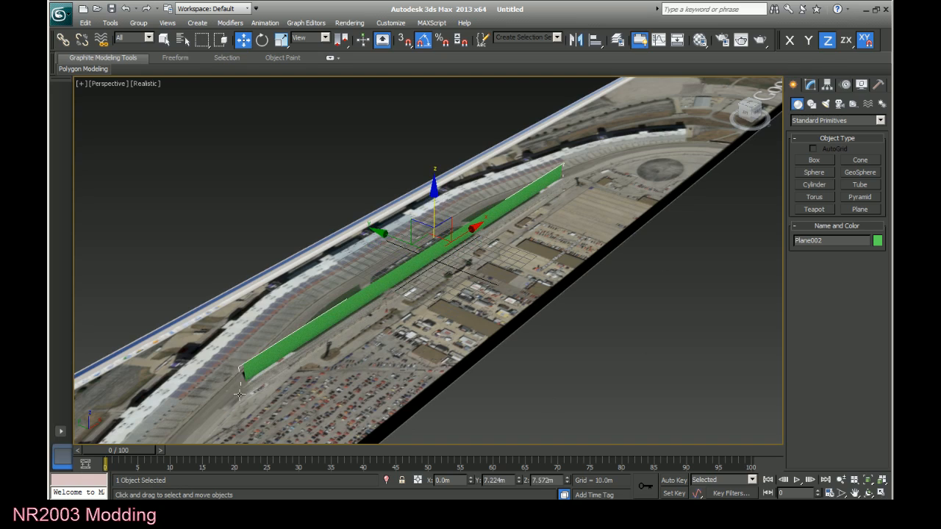
{"action": "left_click", "coordinate": [147, 84]}
{"action": "left_click", "coordinate": [163, 105]}
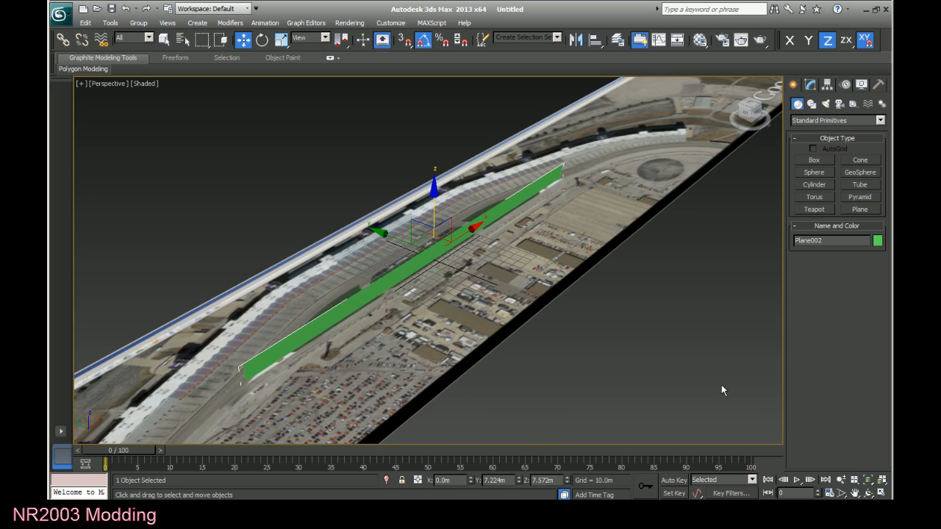
Shift the green wall along Y to about 4.5 m, lining up its near end with the pit wall in the image.
{"action": "left_click", "coordinate": [856, 495]}
{"action": "left_click_drag", "start_coordinate": [412, 389], "coordinate": [499, 342]}
{"action": "scroll", "coordinate": [475, 337], "scroll_direction": "up", "scroll_amount": 3}
{"action": "scroll", "coordinate": [474, 337], "scroll_direction": "up", "scroll_amount": 3}
{"action": "left_click_drag", "start_coordinate": [422, 383], "coordinate": [526, 291]}
{"action": "right_click", "coordinate": [382, 275]}
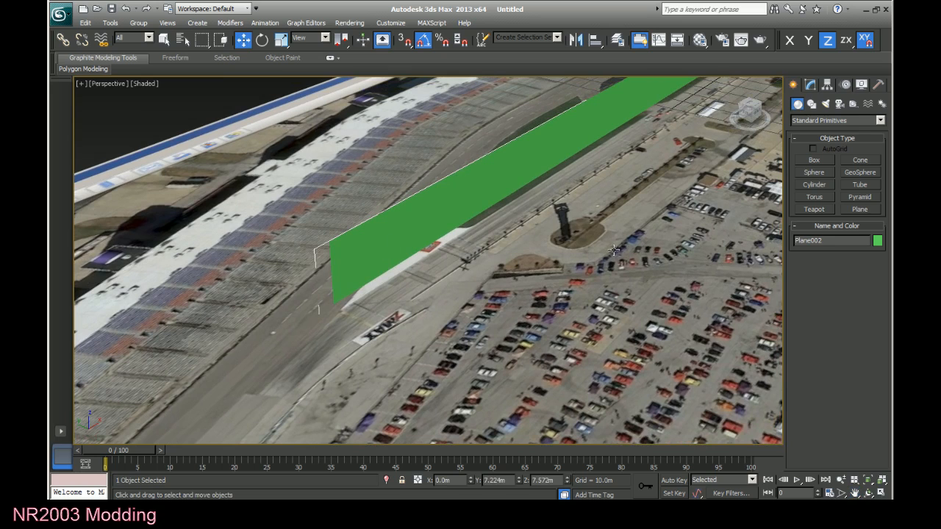
{"action": "left_click", "coordinate": [856, 494]}
{"action": "left_click_drag", "start_coordinate": [734, 276], "coordinate": [691, 324]}
{"action": "scroll", "coordinate": [656, 270], "scroll_direction": "down", "scroll_amount": 3}
{"action": "scroll", "coordinate": [636, 253], "scroll_direction": "up", "scroll_amount": 3}
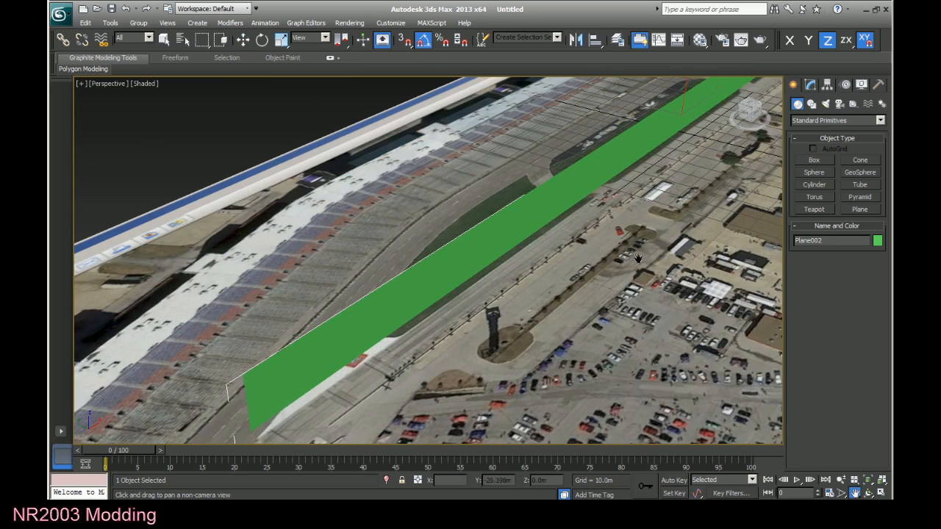
{"action": "right_click", "coordinate": [632, 249]}
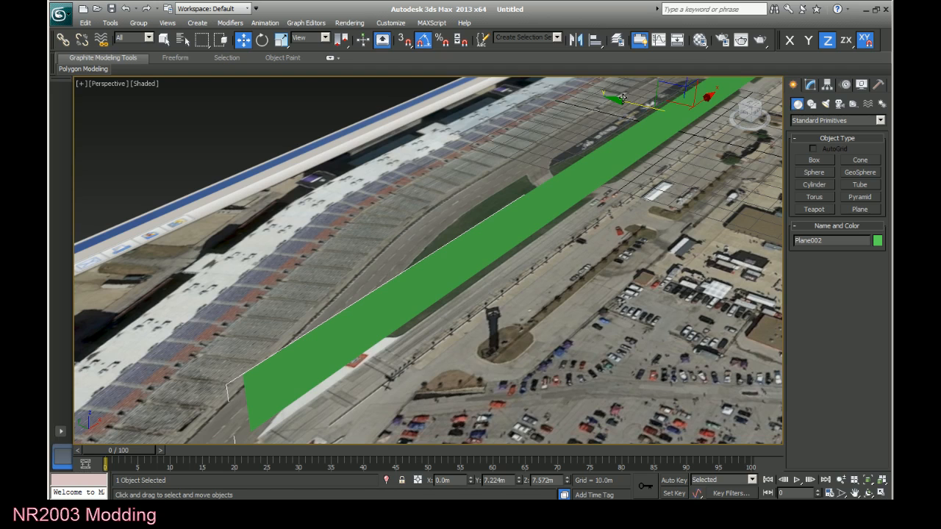
{"action": "left_click_drag", "start_coordinate": [623, 97], "coordinate": [628, 103]}
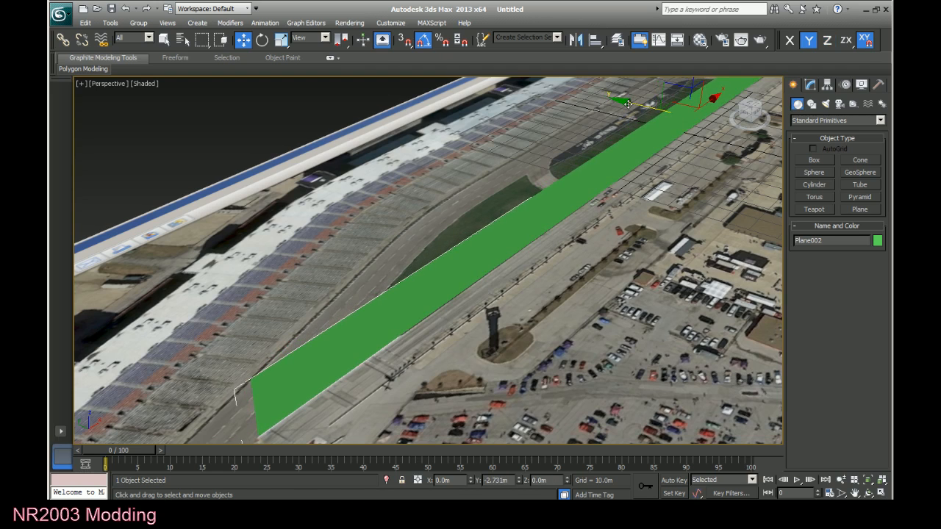
Check the green wall's far end against the satellite image and nudge the wall along X to about 1.1 m.
{"action": "left_click_drag", "start_coordinate": [749, 129], "coordinate": [770, 123]}
{"action": "scroll", "coordinate": [762, 140], "scroll_direction": "down", "scroll_amount": 2}
{"action": "left_click", "coordinate": [854, 493]}
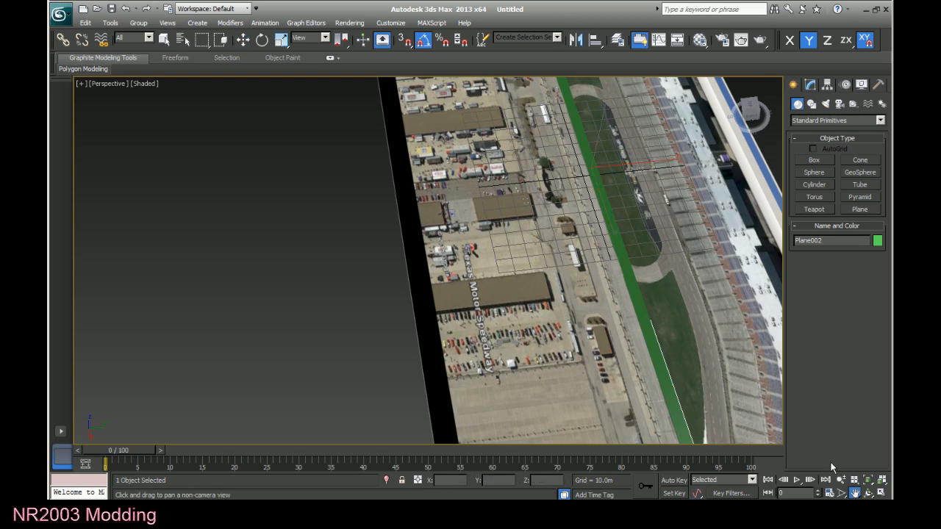
{"action": "left_click_drag", "start_coordinate": [698, 411], "coordinate": [615, 235]}
{"action": "scroll", "coordinate": [621, 244], "scroll_direction": "up", "scroll_amount": 7}
{"action": "scroll", "coordinate": [647, 279], "scroll_direction": "down", "scroll_amount": 10}
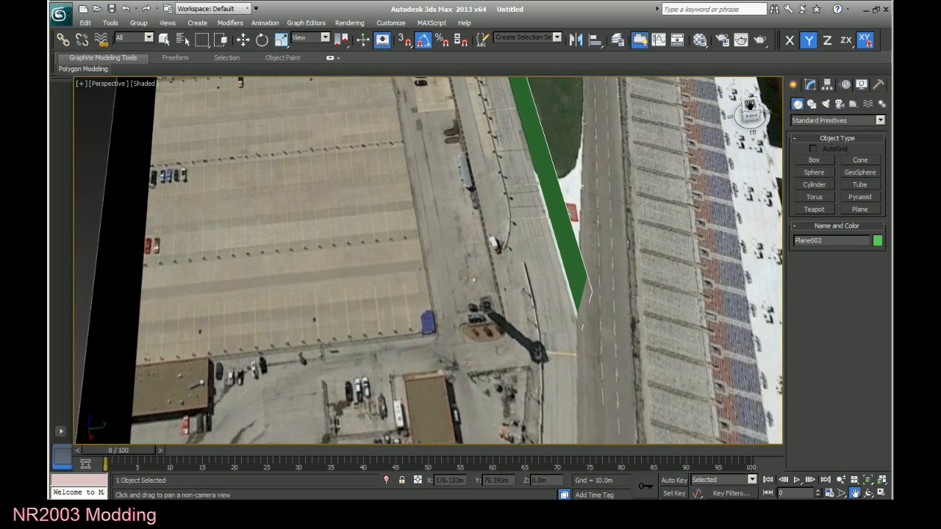
{"action": "left_click_drag", "start_coordinate": [751, 112], "coordinate": [744, 134]}
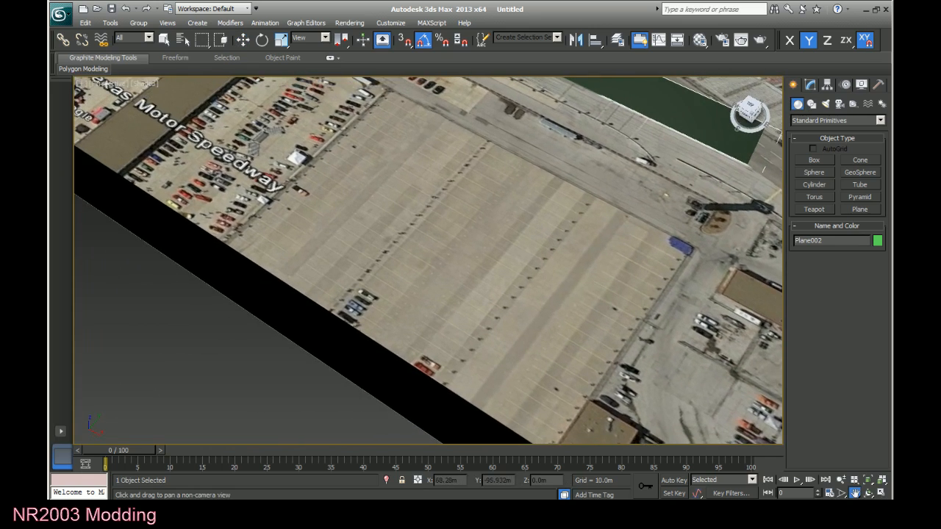
{"action": "mouse_move", "coordinate": [513, 217]}
{"action": "left_mouse_down"}
{"action": "mouse_move", "coordinate": [534, 219]}
{"action": "mouse_move", "coordinate": [512, 222]}
{"action": "left_mouse_up"}
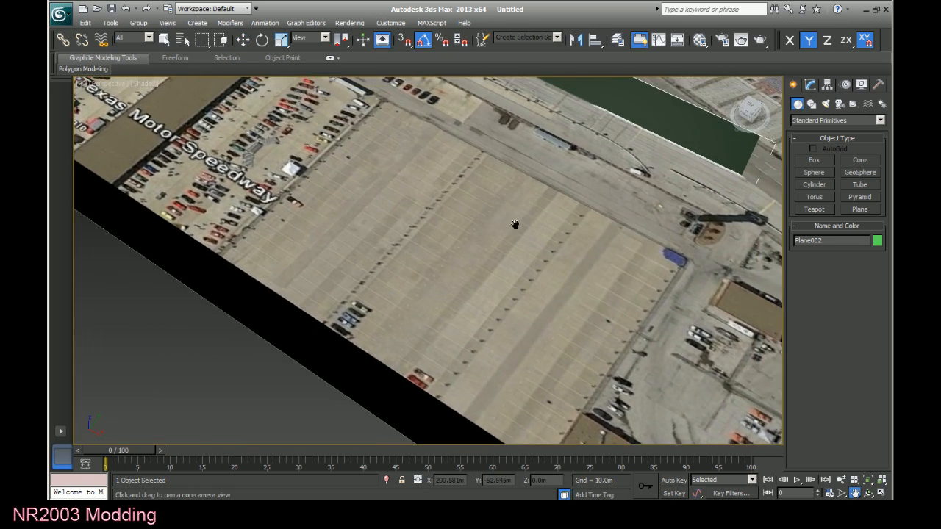
{"action": "key", "text": "w"}
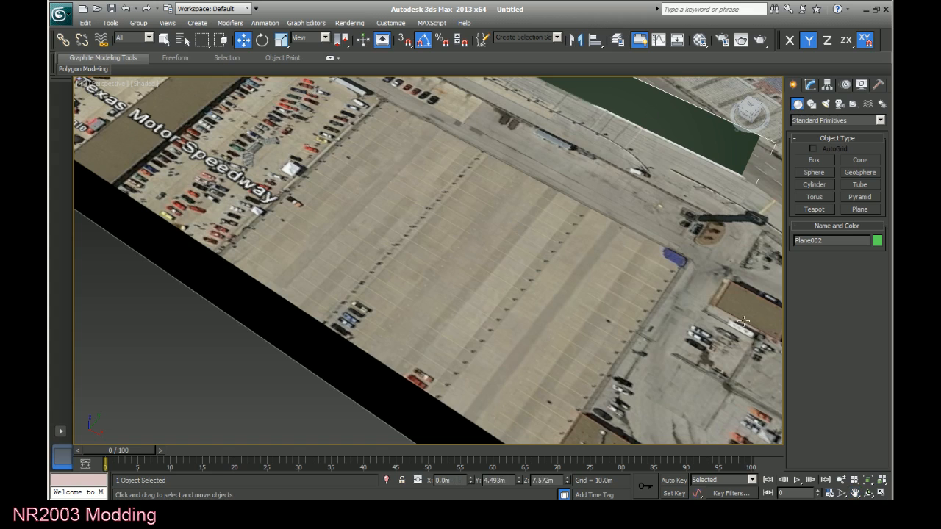
{"action": "left_click", "coordinate": [855, 493]}
{"action": "left_click_drag", "start_coordinate": [542, 209], "coordinate": [485, 314]}
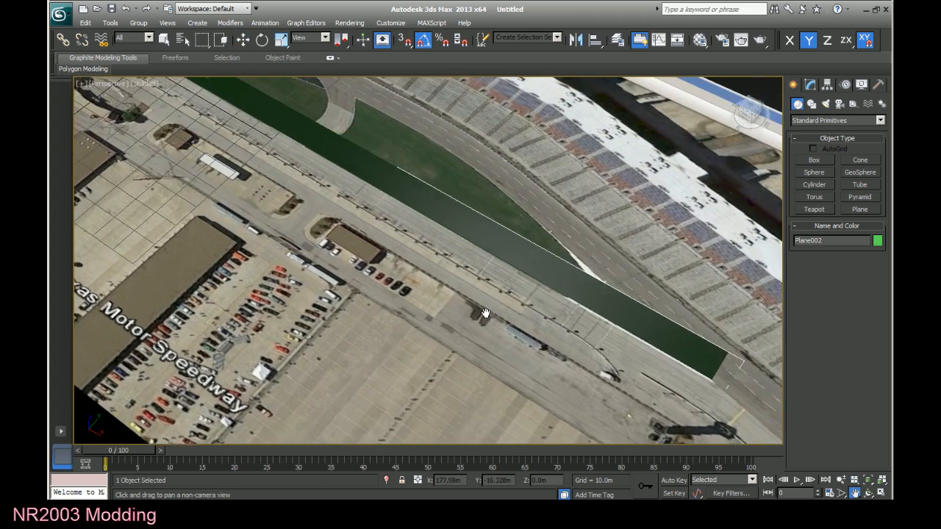
{"action": "scroll", "coordinate": [485, 314], "scroll_direction": "down", "scroll_amount": 3}
{"action": "key", "text": "w"}
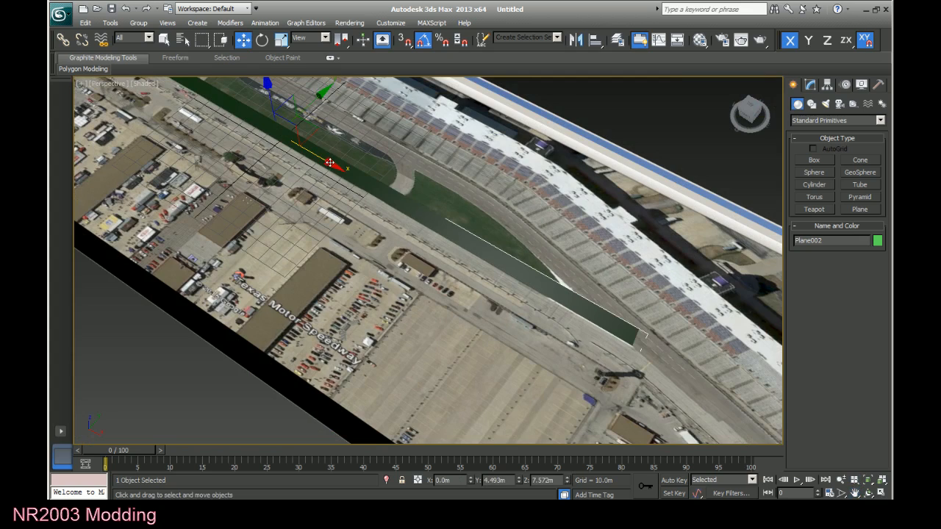
{"action": "left_click_drag", "start_coordinate": [330, 163], "coordinate": [330, 163]}
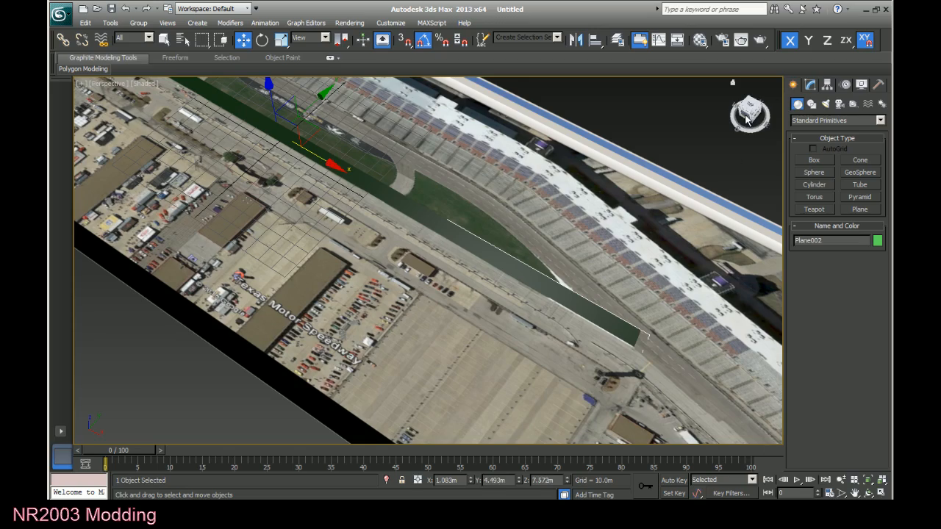
Examine the green wall's alignment with the satellite image from its near end and along its full length.
{"action": "left_click_drag", "start_coordinate": [748, 121], "coordinate": [733, 83]}
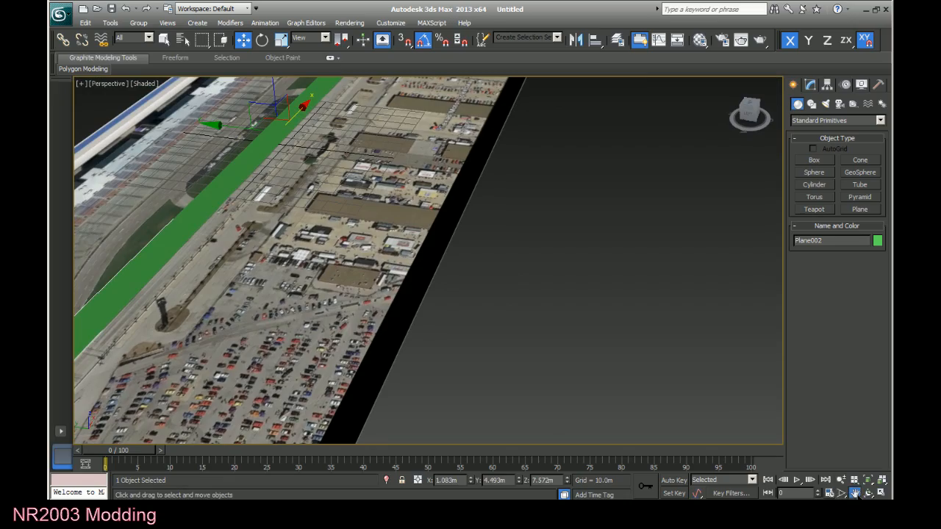
{"action": "left_click", "coordinate": [855, 493]}
{"action": "left_click_drag", "start_coordinate": [325, 342], "coordinate": [575, 330]}
{"action": "left_click_drag", "start_coordinate": [751, 112], "coordinate": [698, 106]}
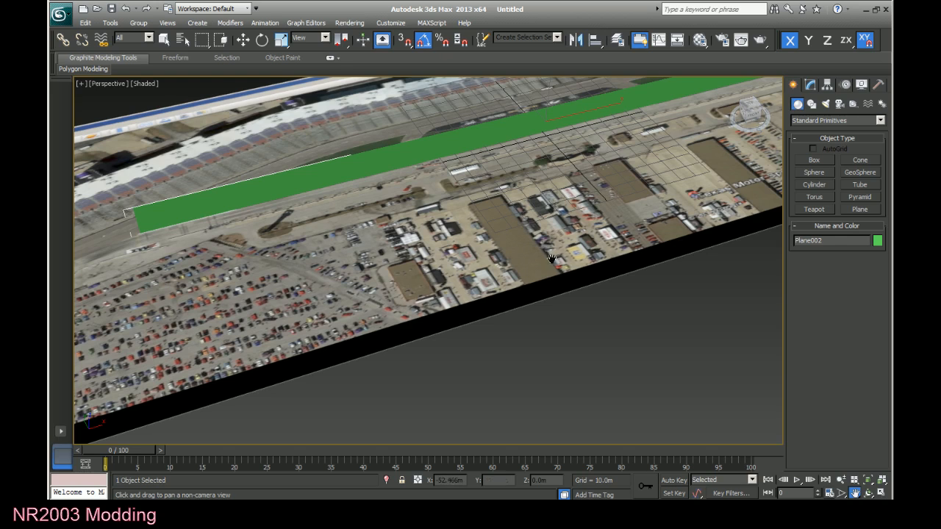
{"action": "scroll", "coordinate": [514, 402], "scroll_direction": "down", "scroll_amount": 3}
{"action": "scroll", "coordinate": [479, 393], "scroll_direction": "down", "scroll_amount": 2}
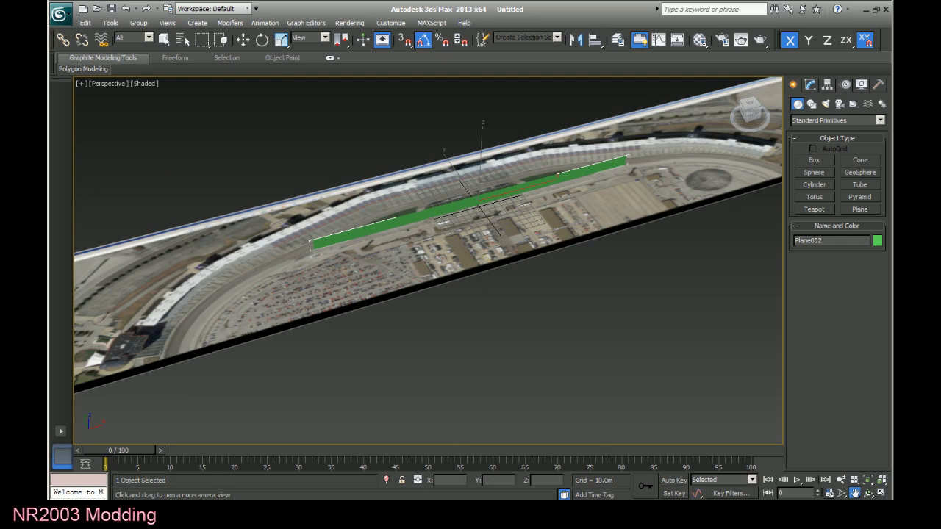
Switch to Google Earth and measure across the central infield grass from its trackside edge to pit road.
{"action": "key", "text": "alt+Tab"}
{"action": "scroll", "coordinate": [470, 236], "scroll_direction": "up", "scroll_amount": 5}
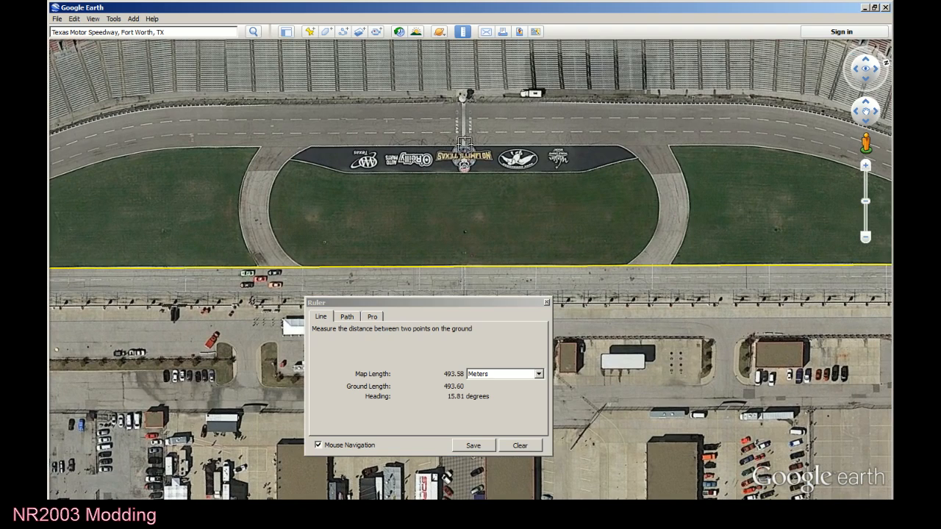
{"action": "left_click", "coordinate": [463, 145]}
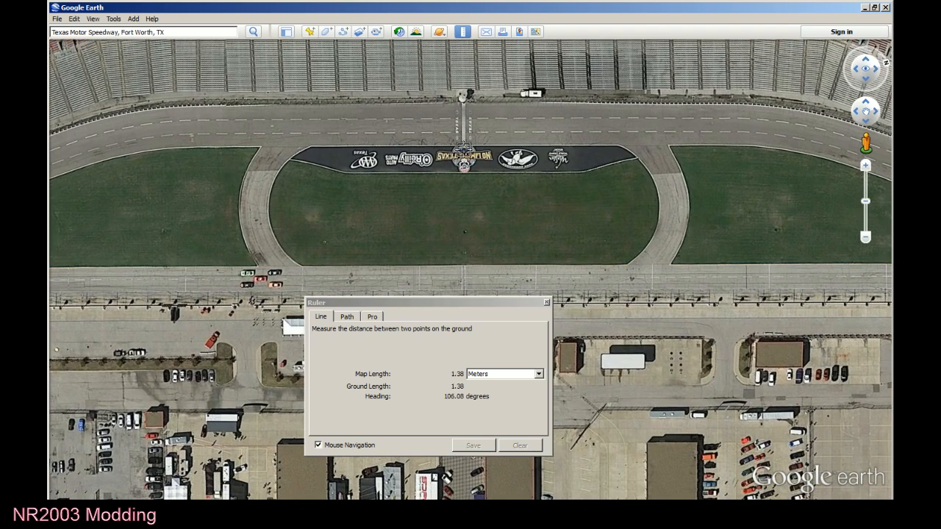
{"action": "left_click", "coordinate": [464, 266]}
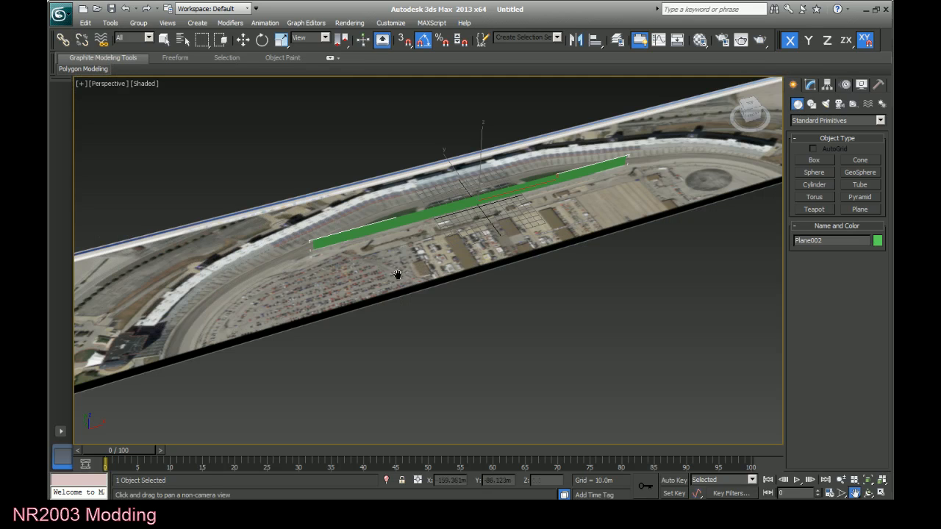
Switch to 3ds Max and create a plane about 103 by 40 m beside the satellite ground, coloring it light green.
{"action": "left_click", "coordinate": [860, 209]}
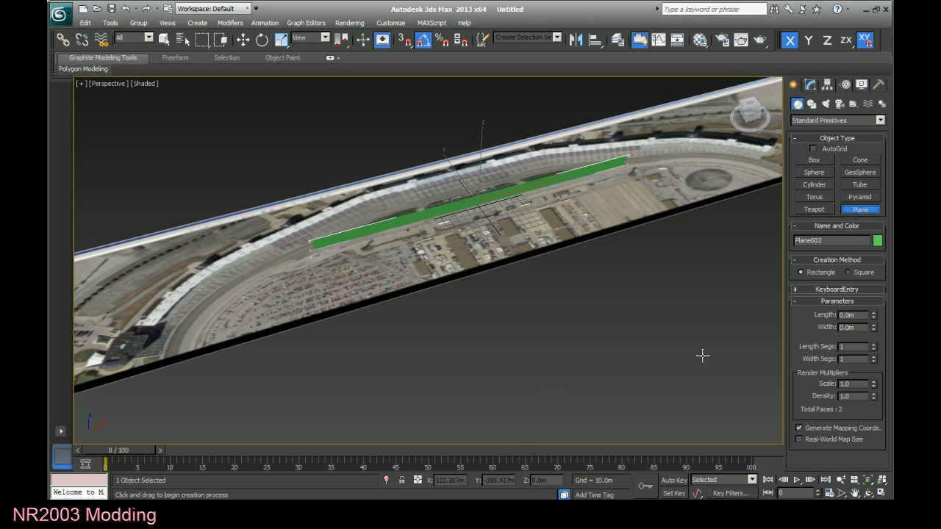
{"action": "left_click", "coordinate": [544, 342]}
{"action": "left_click_drag", "start_coordinate": [544, 342], "coordinate": [592, 363]}
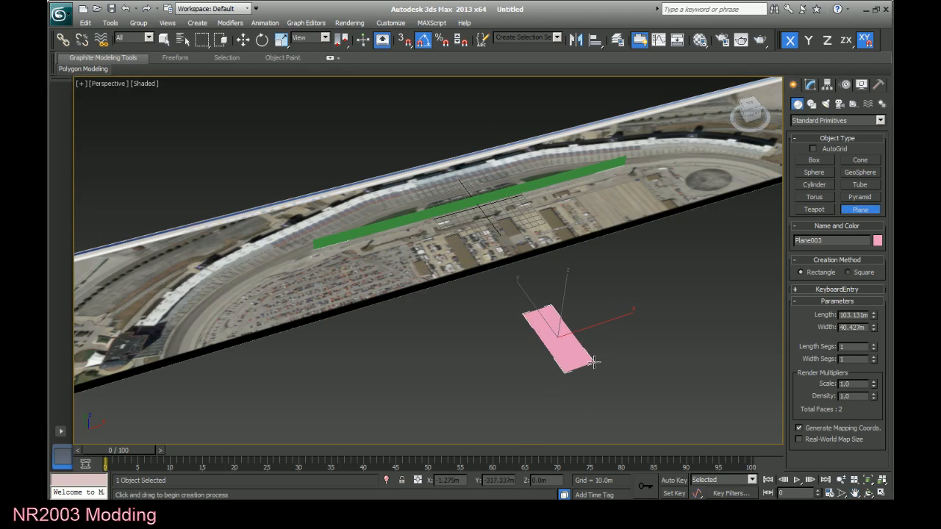
{"action": "left_click", "coordinate": [877, 241]}
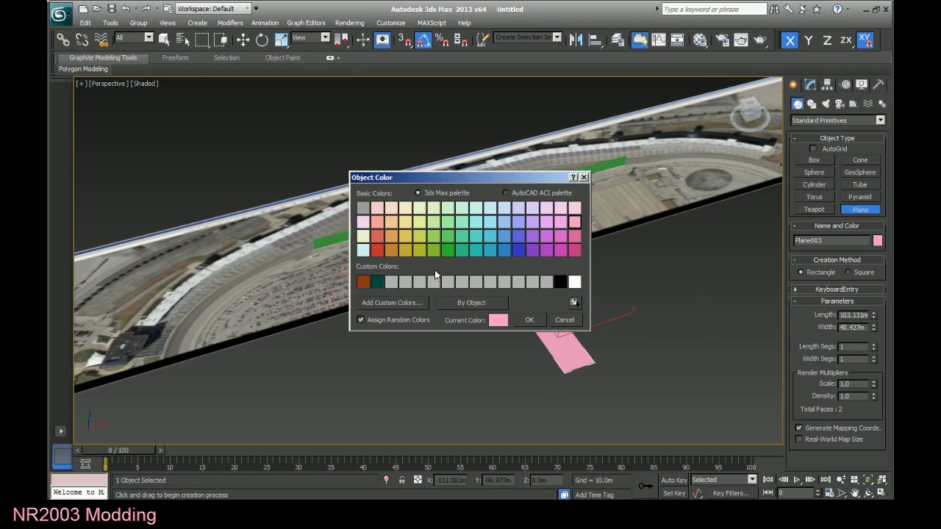
{"action": "left_click", "coordinate": [433, 236]}
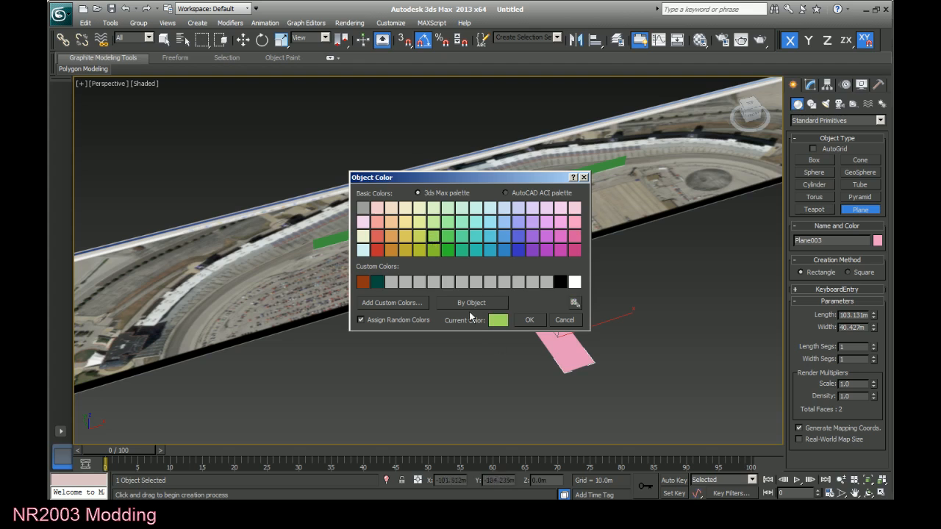
{"action": "left_click", "coordinate": [530, 320]}
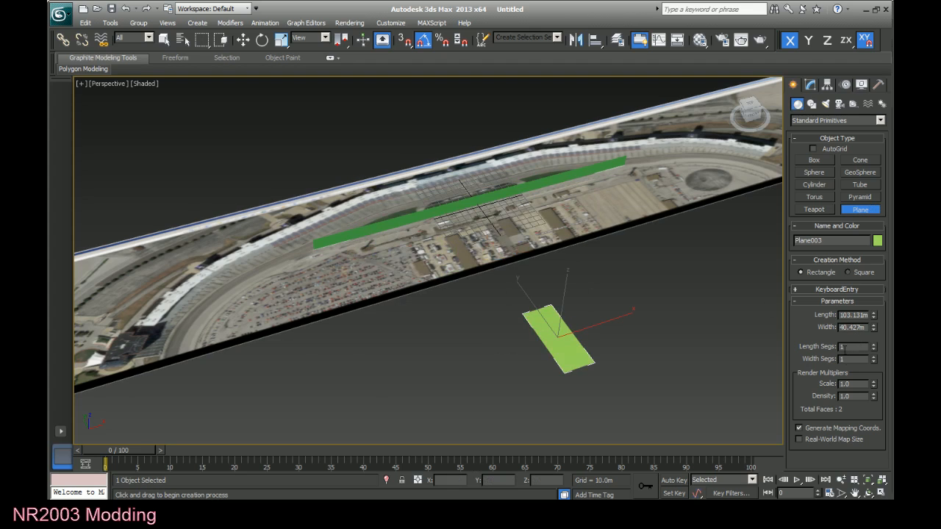
Check the infield measurement in Google Earth and set the light green plane's length to 47 m and width to 15 m.
{"action": "key", "text": "alt+Tab"}
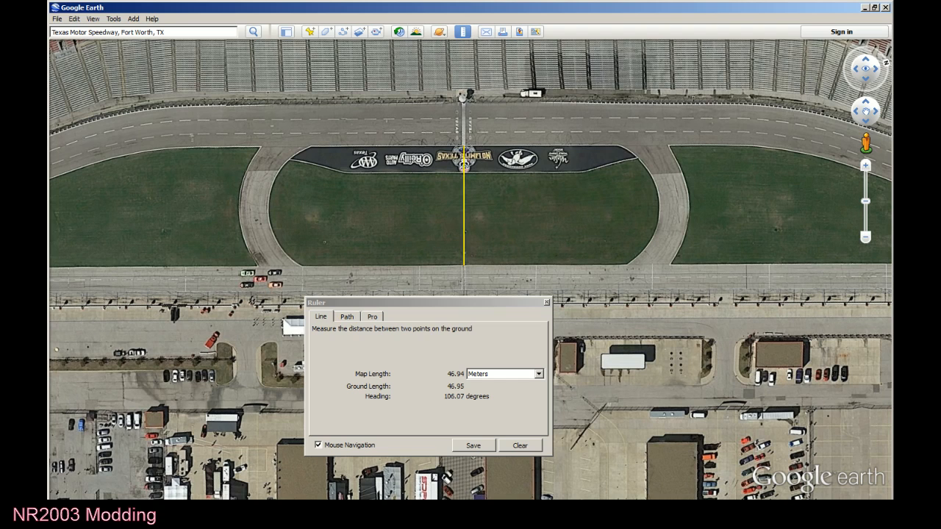
{"action": "key", "text": "alt+Tab"}
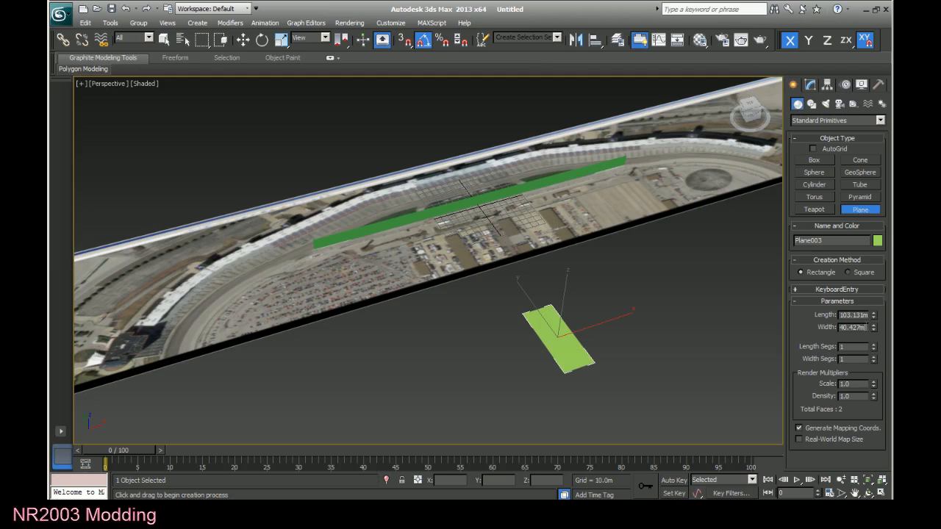
{"action": "type", "text": "47"}
{"action": "key", "text": "Return"}
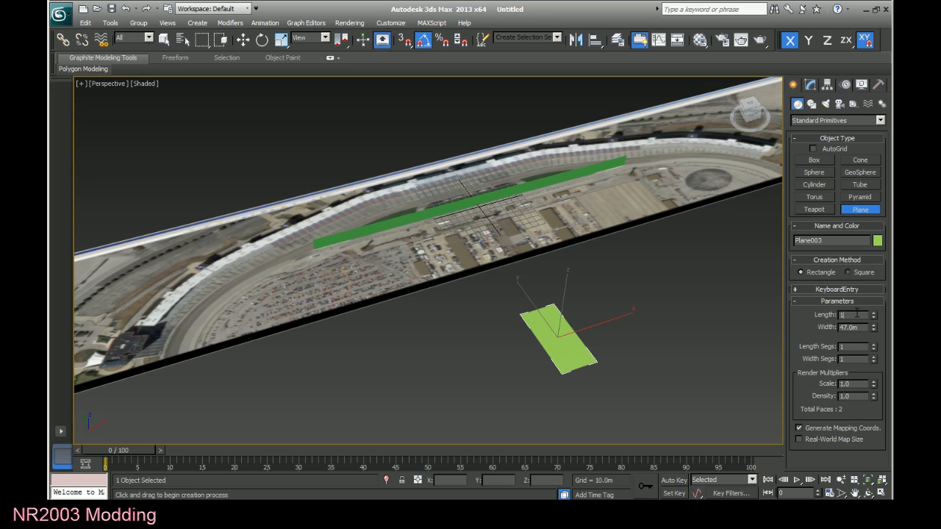
{"action": "type", "text": "15"}
{"action": "key", "text": "Return"}
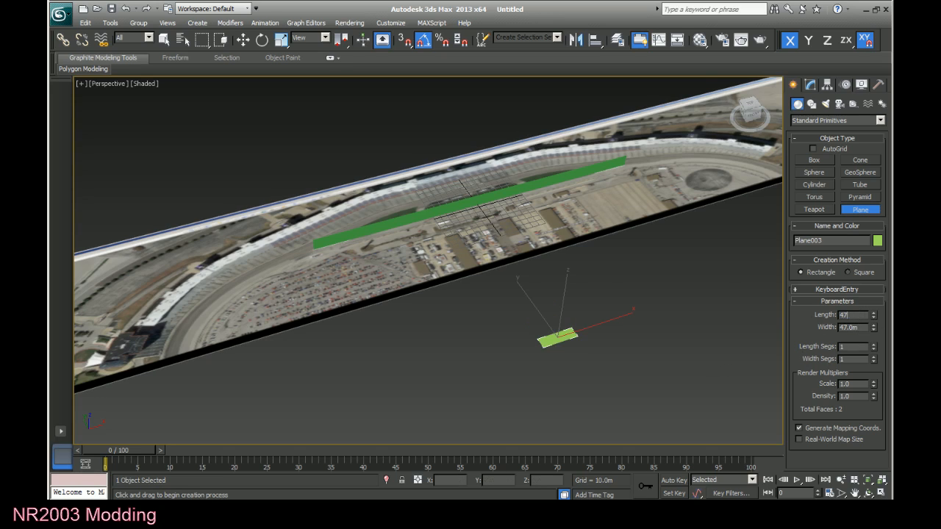
{"action": "key", "text": "Return"}
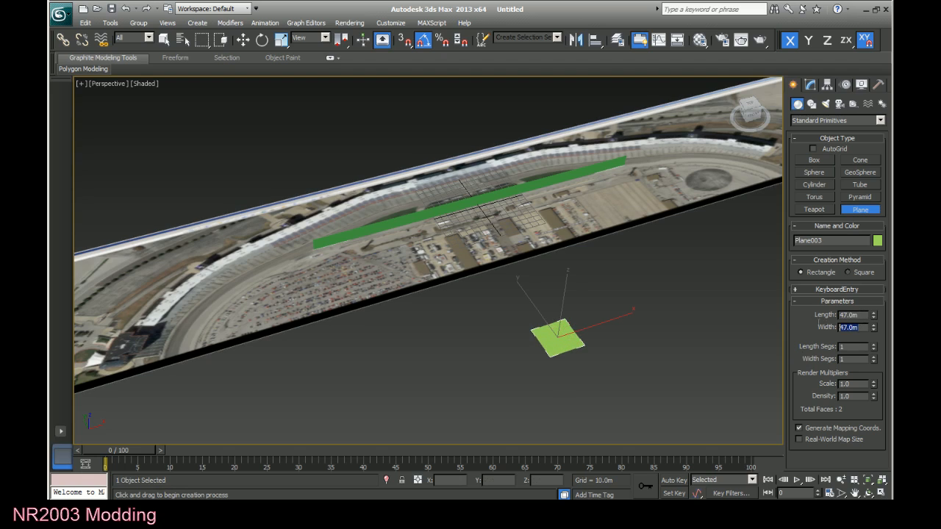
{"action": "type", "text": "15"}
{"action": "key", "text": "Return"}
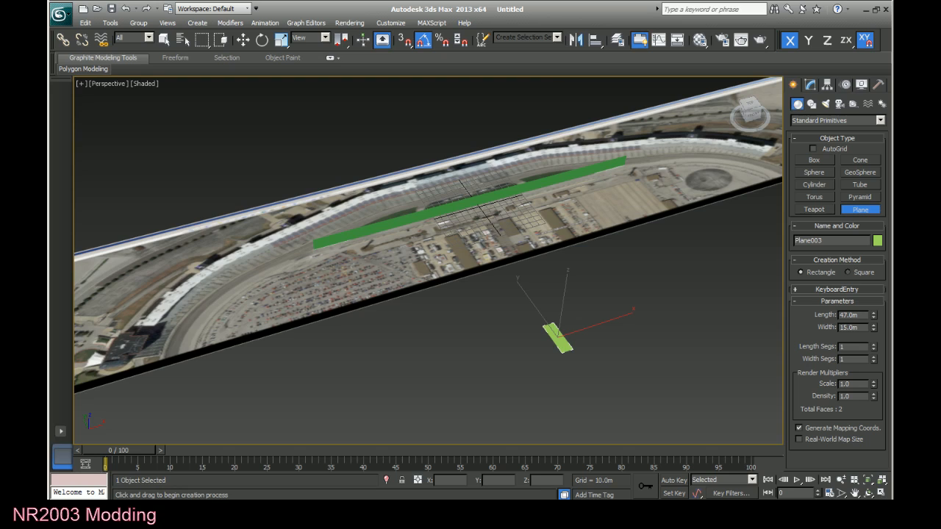
Rotate the light green plane -90 degrees about the Y axis to stand it upright, and turn off angle snap.
{"action": "left_click", "coordinate": [261, 42]}
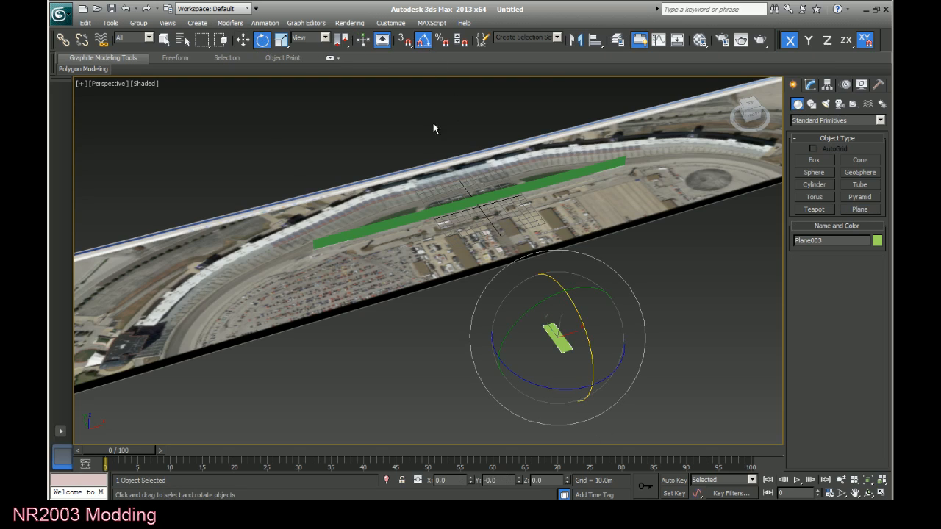
{"action": "key", "text": "F6"}
{"action": "left_click_drag", "start_coordinate": [502, 332], "coordinate": [465, 363]}
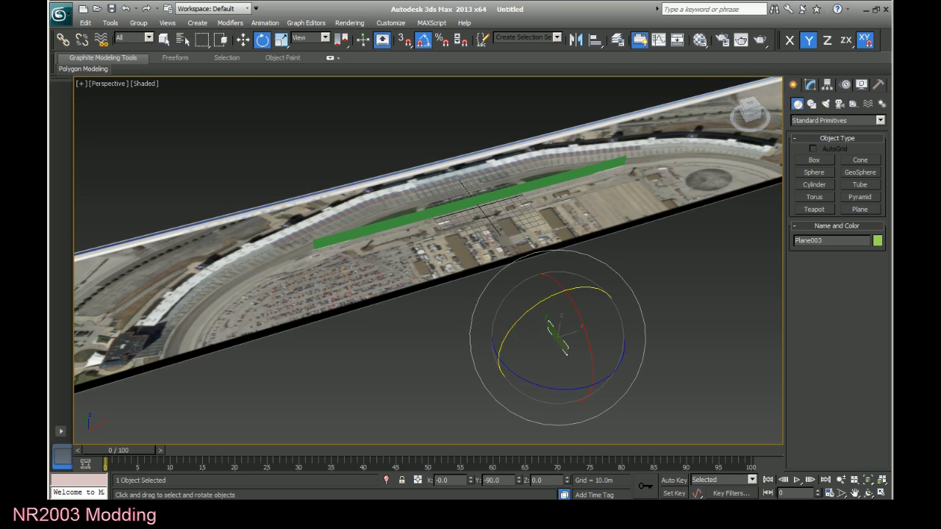
{"action": "left_click", "coordinate": [423, 41]}
Move the light green marker onto the central infield, at about X -9.1 m and Y 15.2 m.
{"action": "key", "text": "w"}
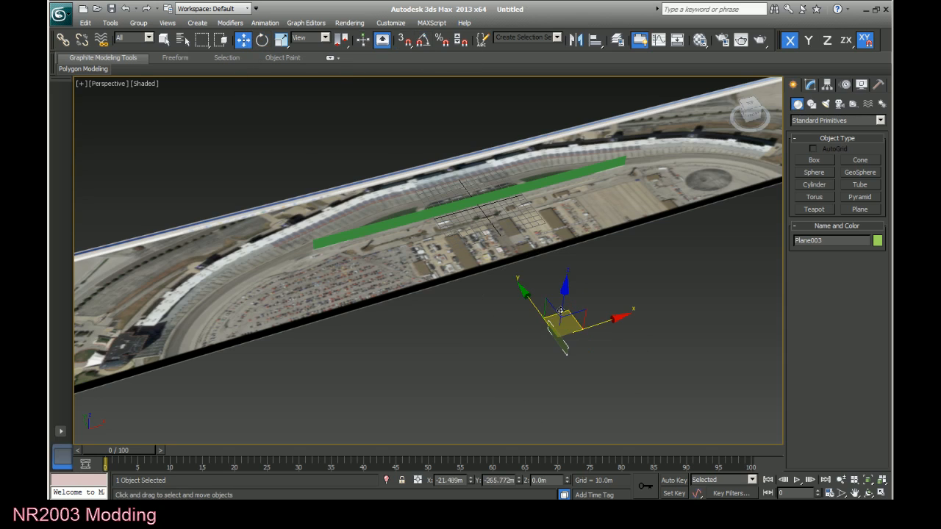
{"action": "left_click_drag", "start_coordinate": [561, 313], "coordinate": [475, 188]}
{"action": "left_click_drag", "start_coordinate": [745, 108], "coordinate": [794, 107]}
{"action": "left_click", "coordinate": [852, 493]}
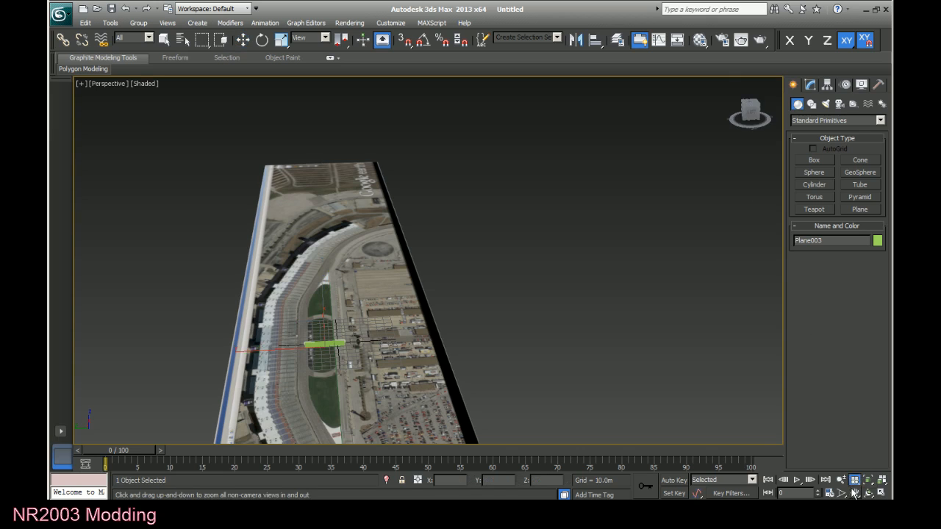
{"action": "left_click_drag", "start_coordinate": [279, 294], "coordinate": [464, 335]}
{"action": "scroll", "coordinate": [465, 335], "scroll_direction": "up", "scroll_amount": 5}
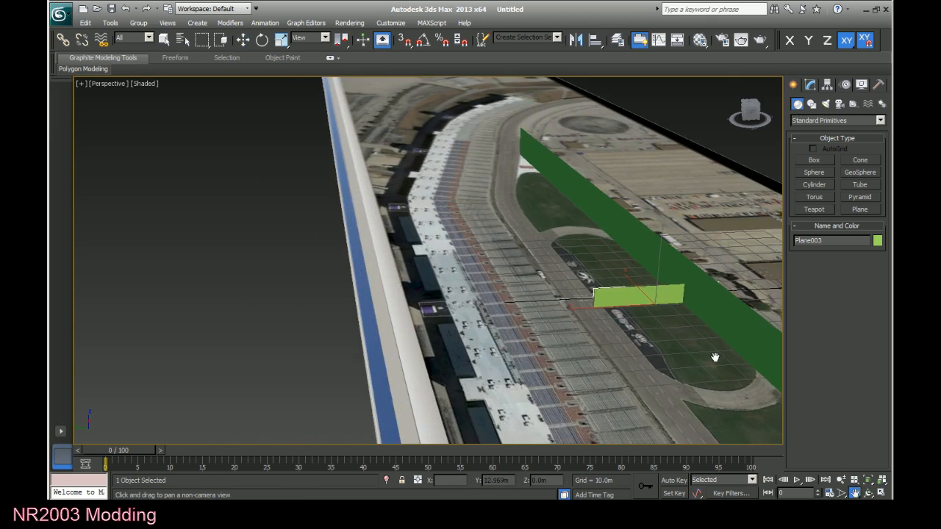
{"action": "left_click_drag", "start_coordinate": [713, 357], "coordinate": [553, 363]}
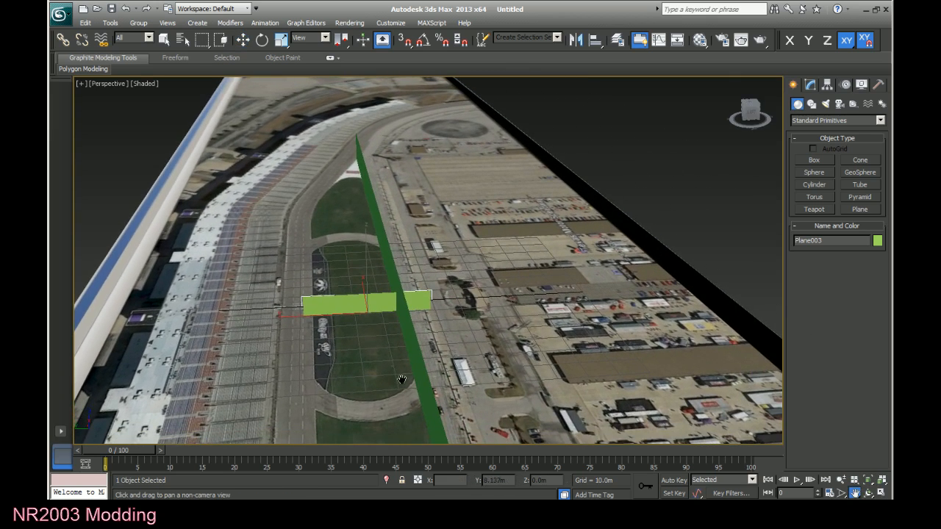
Scale the satellite ground plane along Y to about 151% so the infield depth matches the marker.
{"action": "key", "text": "w"}
{"action": "left_click", "coordinate": [344, 341]}
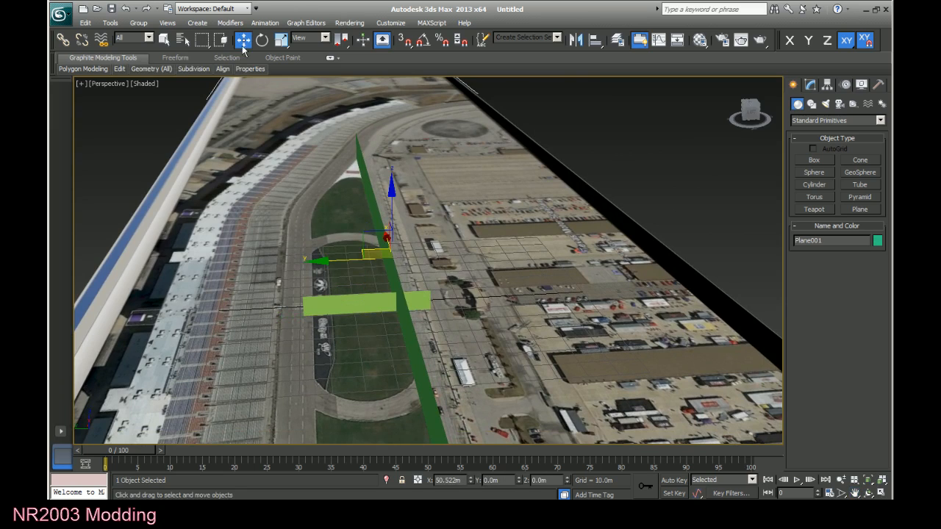
{"action": "left_click", "coordinate": [282, 40]}
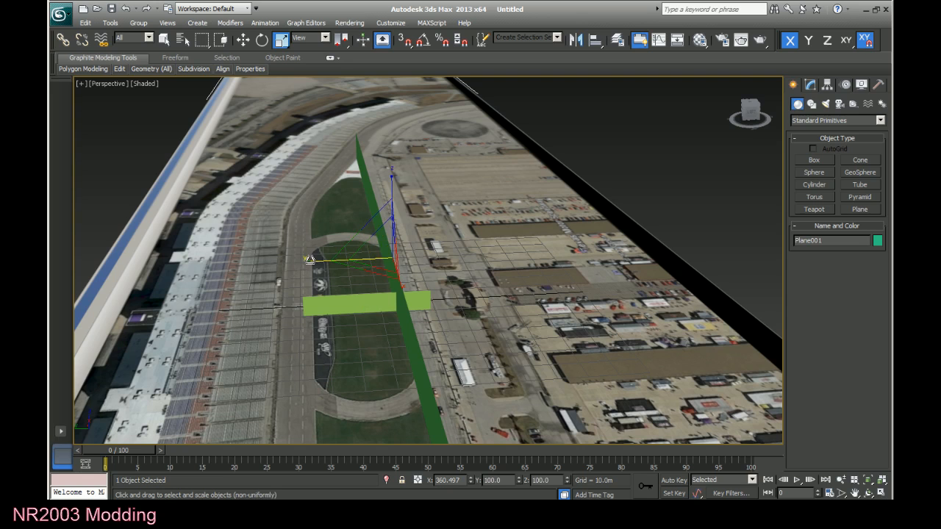
{"action": "left_click_drag", "start_coordinate": [309, 260], "coordinate": [282, 259]}
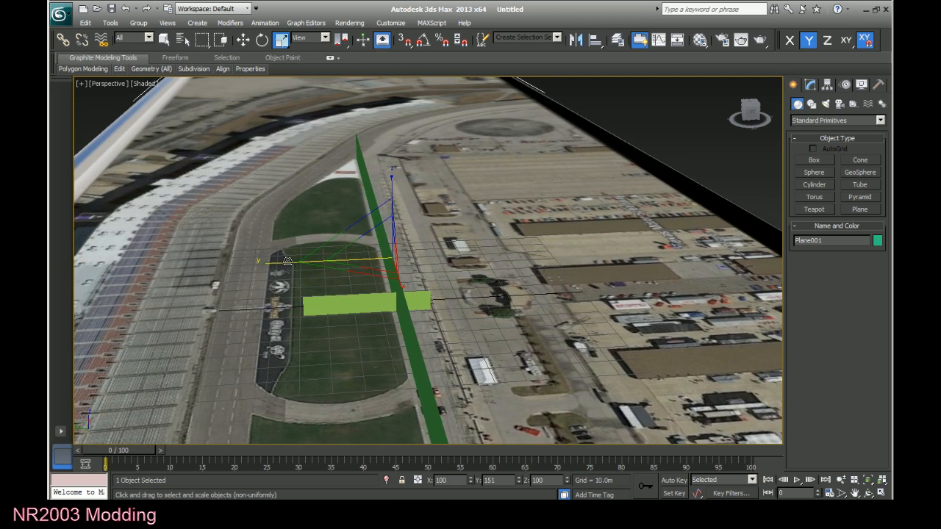
{"action": "right_click", "coordinate": [314, 319]}
{"action": "left_click", "coordinate": [483, 314]}
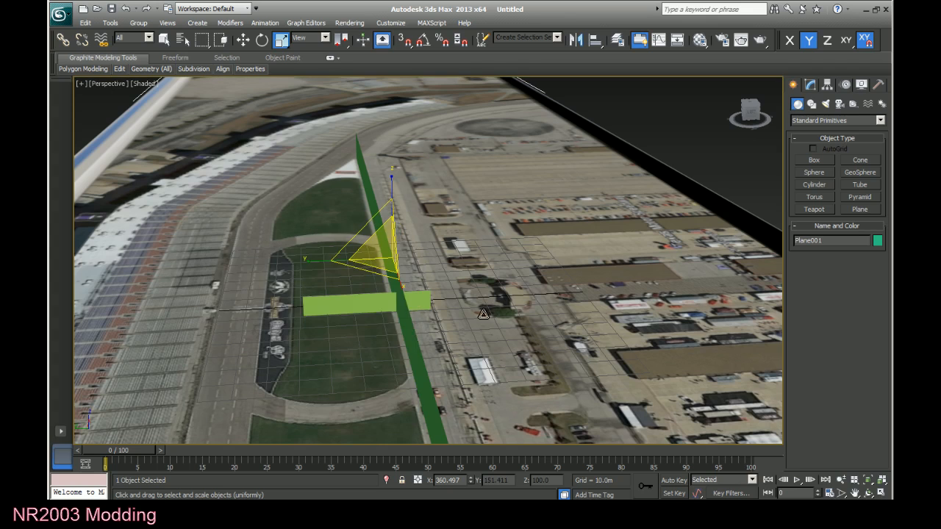
Shift the light green marker along Y to about 29.8 m, to the trackside edge of the infield.
{"action": "left_click", "coordinate": [244, 41]}
{"action": "left_click", "coordinate": [355, 304]}
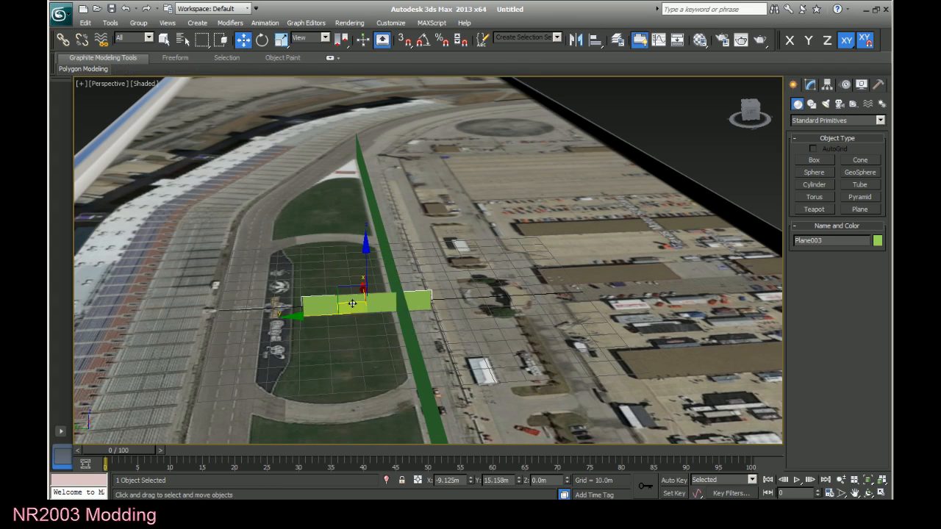
{"action": "key", "text": "F6"}
{"action": "left_click_drag", "start_coordinate": [306, 313], "coordinate": [253, 316]}
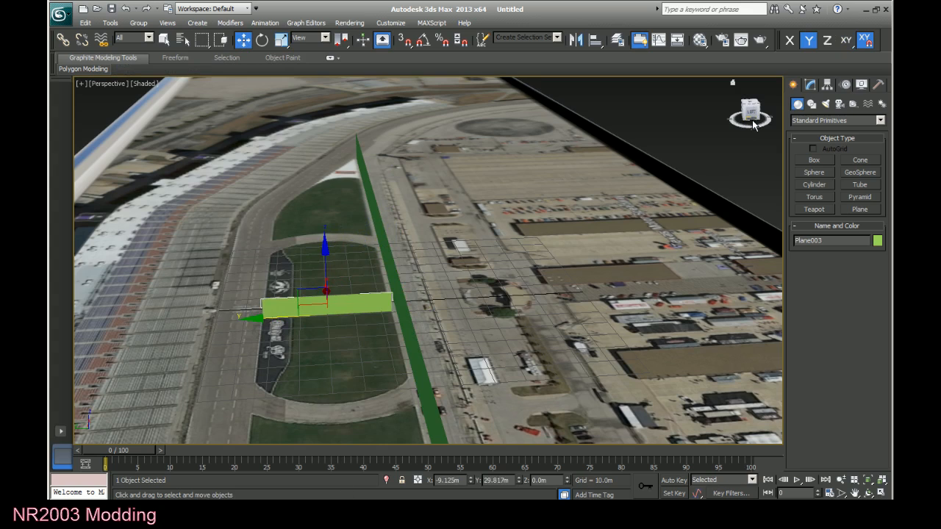
Shift the long green wall along Y to about 8.1 m so it meets the light green marker's end.
{"action": "left_click", "coordinate": [676, 144]}
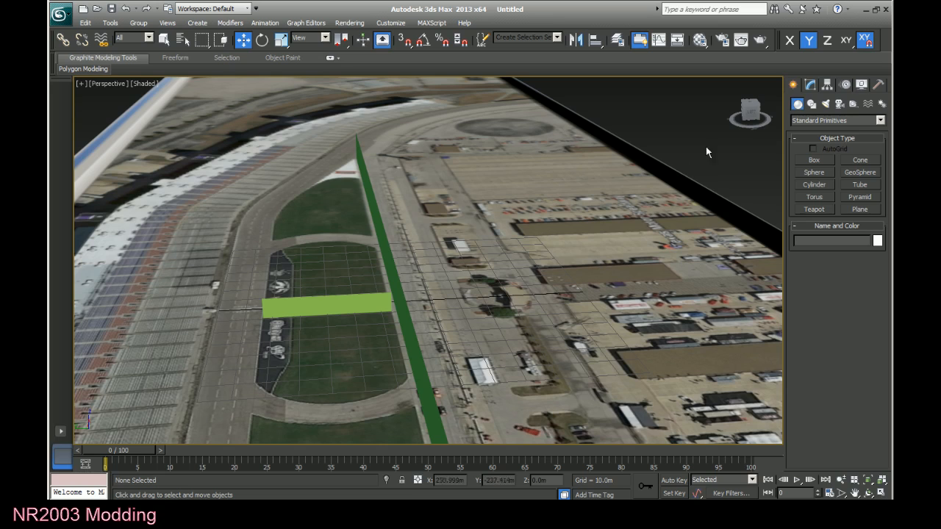
{"action": "left_click", "coordinate": [409, 321]}
{"action": "left_click_drag", "start_coordinate": [331, 284], "coordinate": [322, 286]}
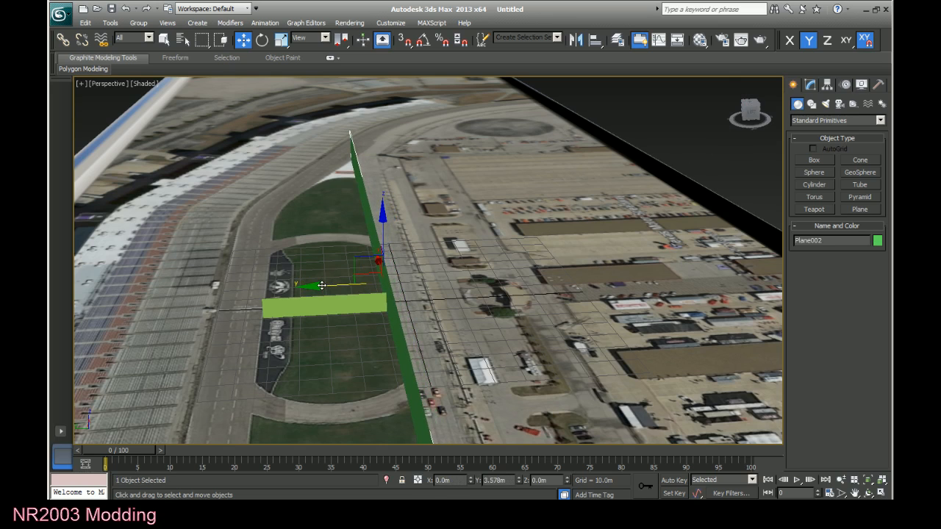
{"action": "left_click_drag", "start_coordinate": [759, 111], "coordinate": [610, 292]}
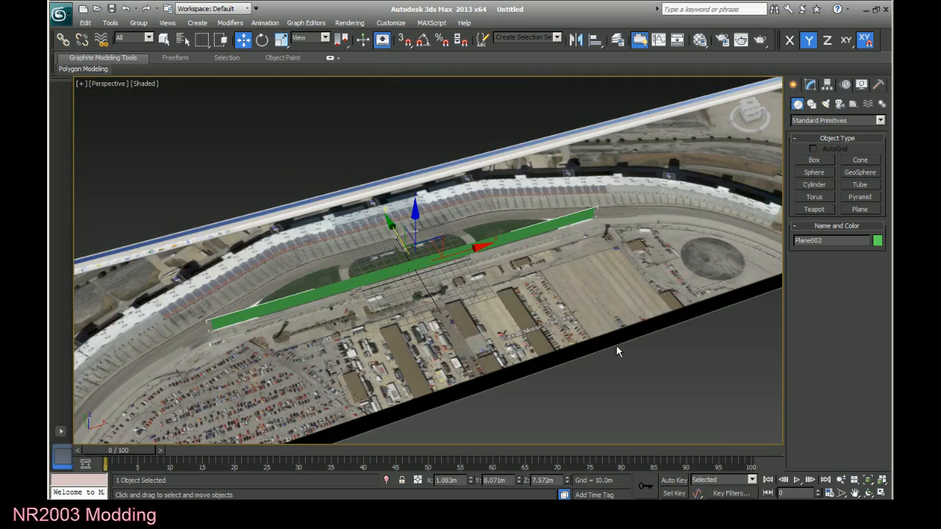
Review the whole scaled ground image, delete the long green wall, and select the satellite ground plane.
{"action": "left_click", "coordinate": [674, 364]}
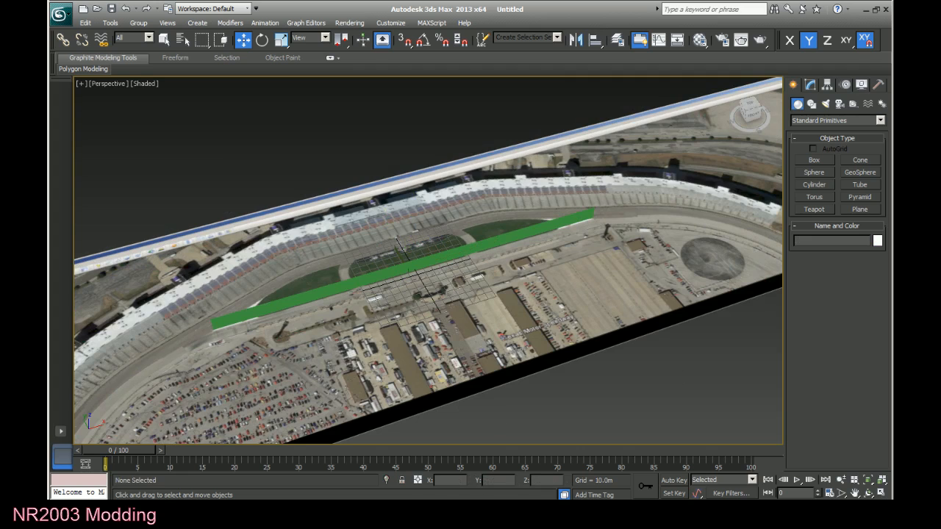
{"action": "scroll", "coordinate": [665, 335], "scroll_direction": "down", "scroll_amount": 5}
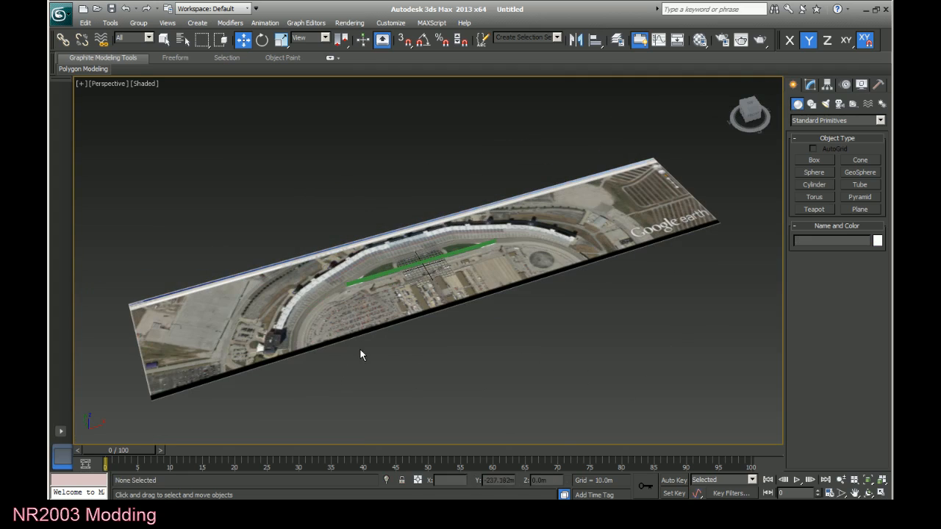
{"action": "scroll", "coordinate": [604, 353], "scroll_direction": "up", "scroll_amount": 6}
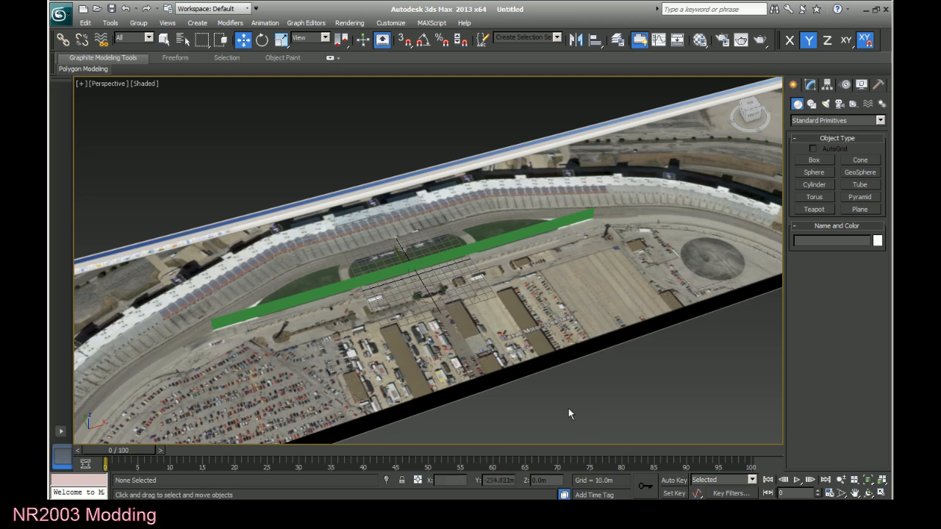
{"action": "left_click", "coordinate": [472, 250]}
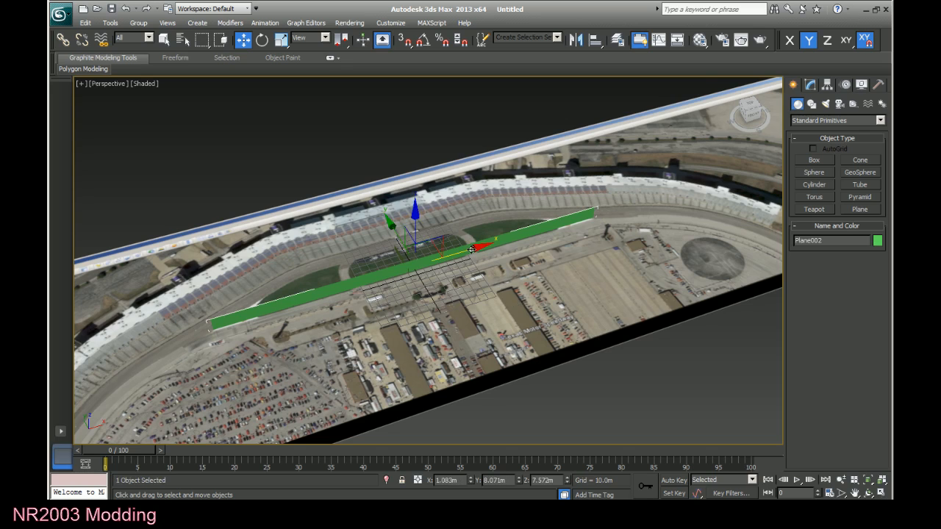
{"action": "key", "text": "Delete"}
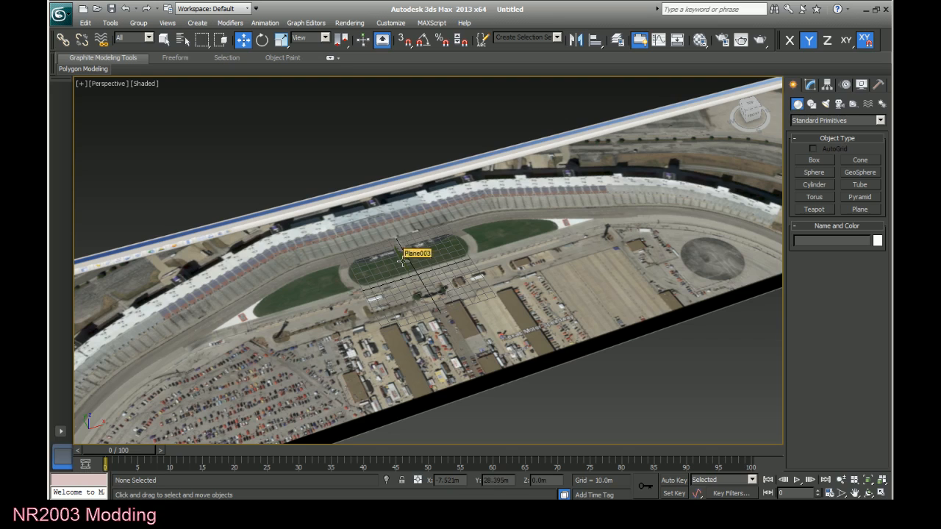
{"action": "left_click", "coordinate": [404, 268]}
{"action": "left_click", "coordinate": [409, 316]}
{"action": "left_click", "coordinate": [642, 188]}
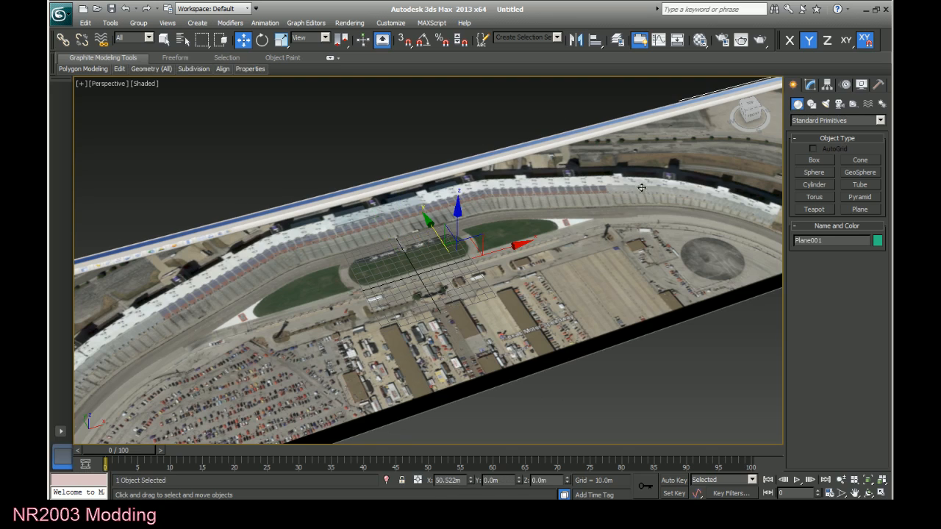
Save the scene as earthimage.max in the Texas scenes folder, replacing the existing file.
{"action": "left_click", "coordinate": [542, 374]}
{"action": "scroll", "coordinate": [538, 369], "scroll_direction": "down", "scroll_amount": 5}
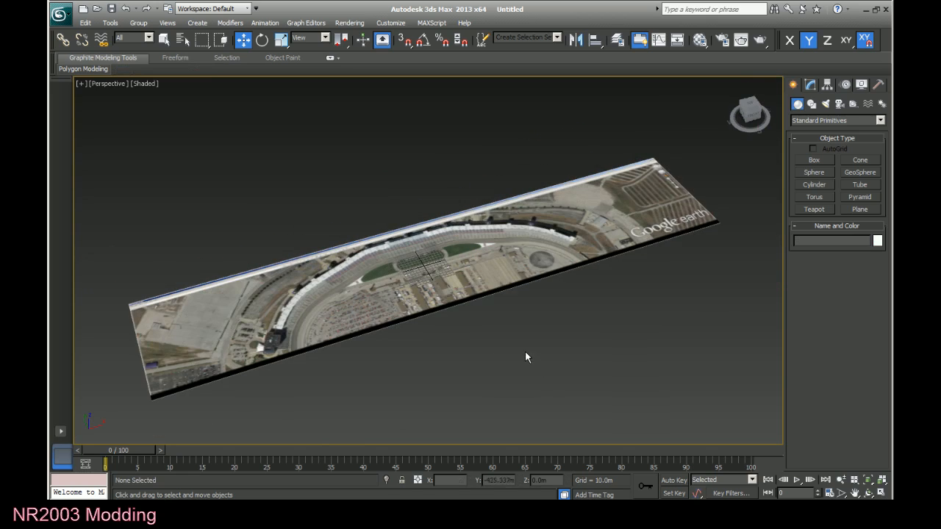
{"action": "left_click", "coordinate": [60, 13]}
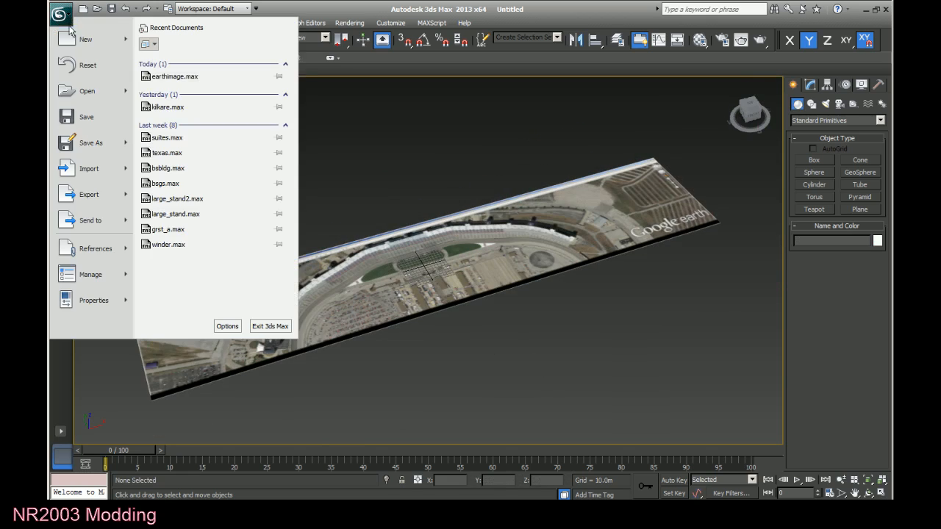
{"action": "left_click", "coordinate": [98, 142]}
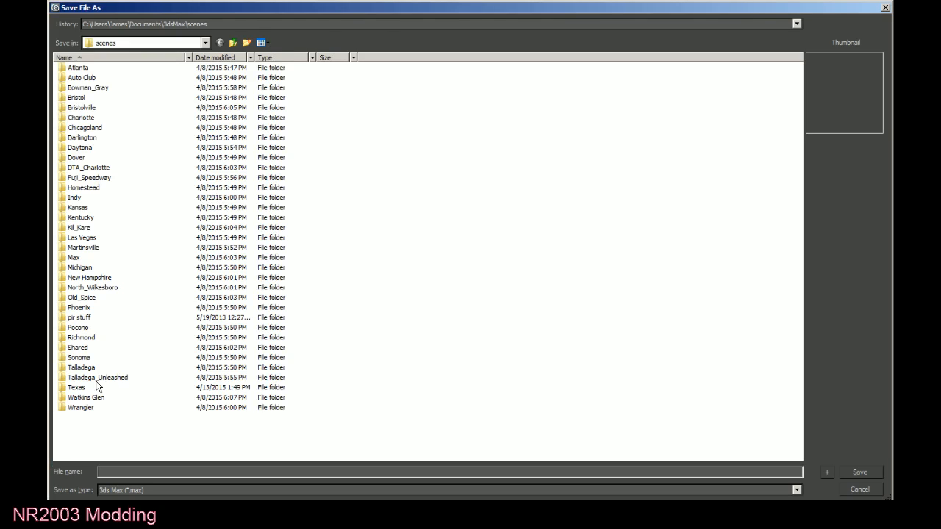
{"action": "left_click", "coordinate": [88, 388]}
{"action": "double_click", "coordinate": [89, 388]}
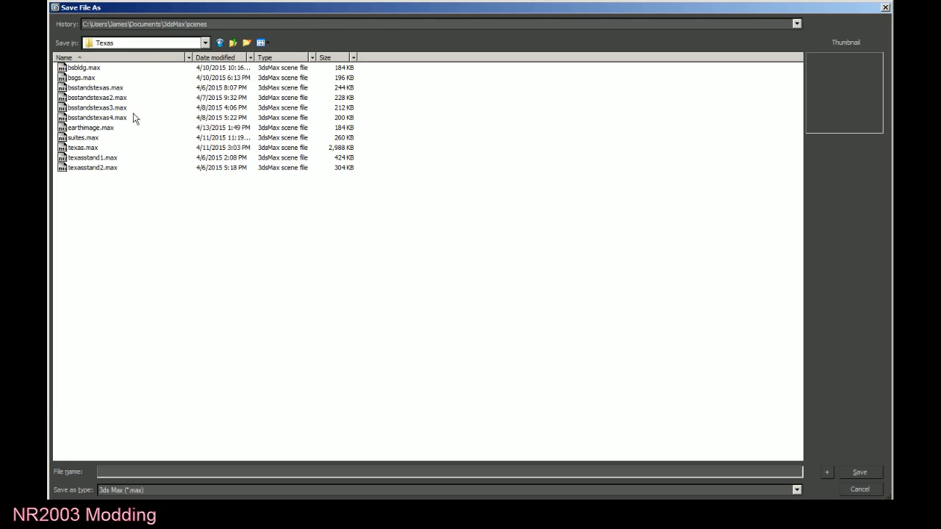
{"action": "left_click", "coordinate": [117, 129]}
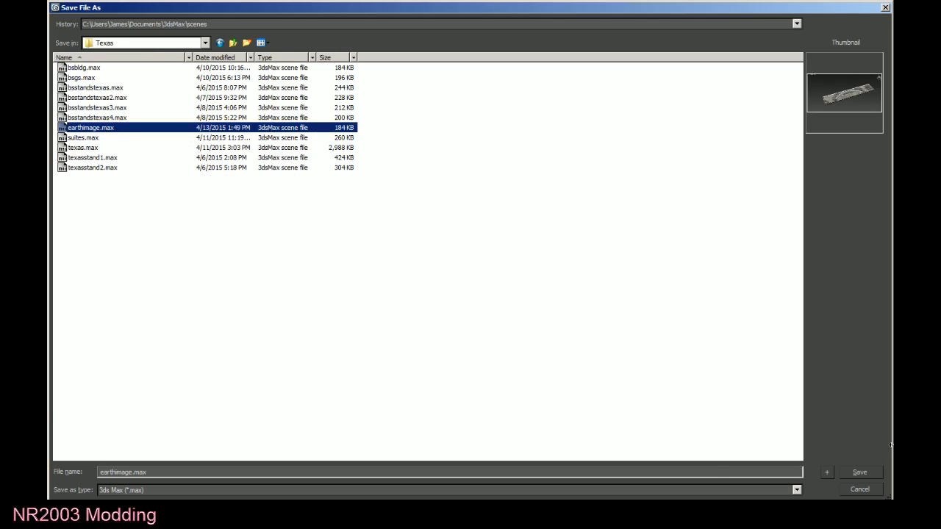
{"action": "left_click", "coordinate": [859, 474]}
{"action": "left_click", "coordinate": [510, 283]}
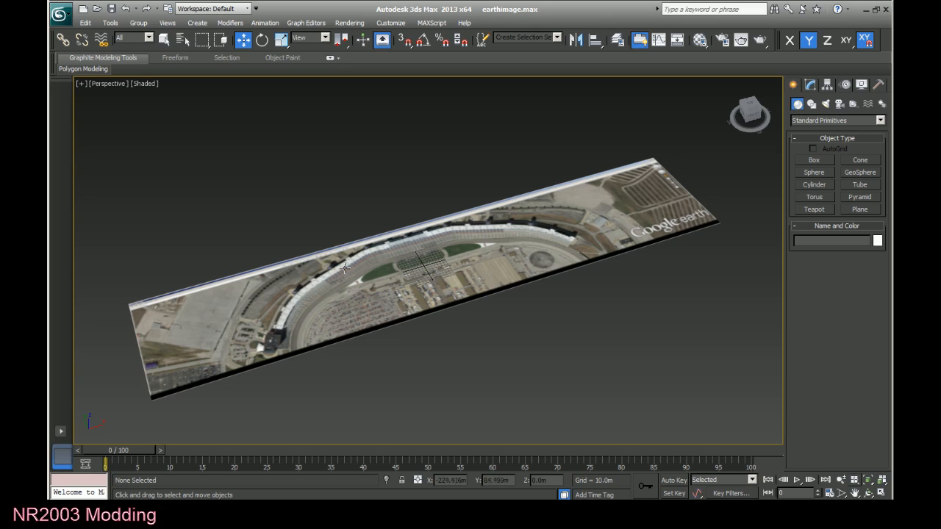
Set the satellite ground plane's X position to 0 m and deselect it.
{"action": "left_click", "coordinate": [363, 280]}
{"action": "left_click_drag", "start_coordinate": [461, 480], "coordinate": [442, 485]}
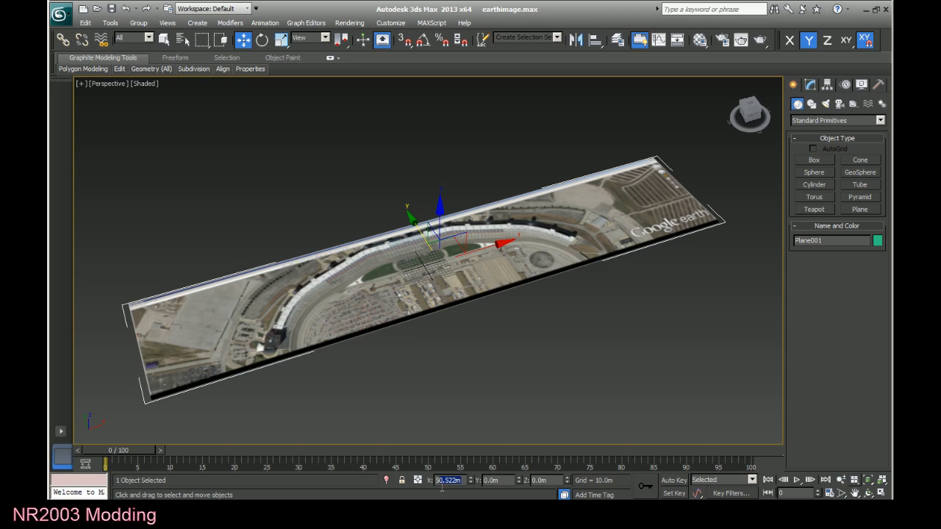
{"action": "type", "text": "0"}
{"action": "key", "text": "Return"}
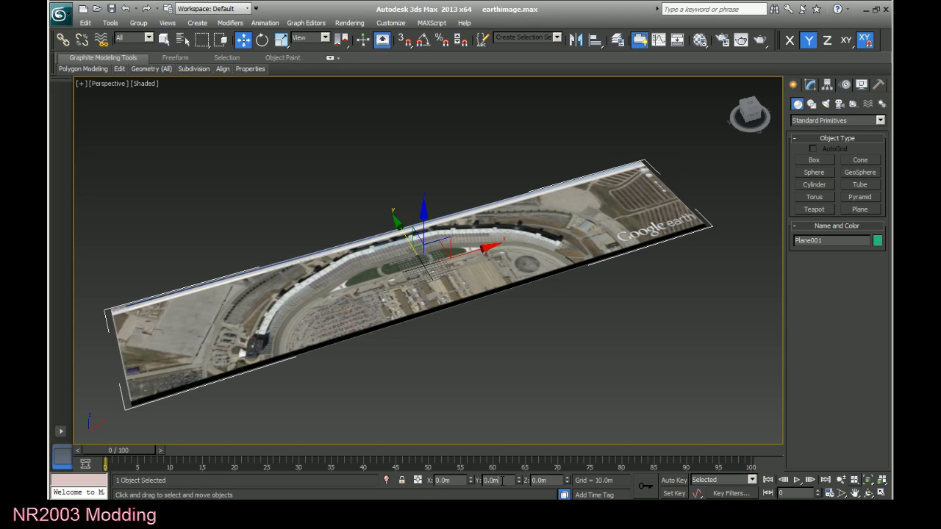
{"action": "left_click", "coordinate": [509, 376]}
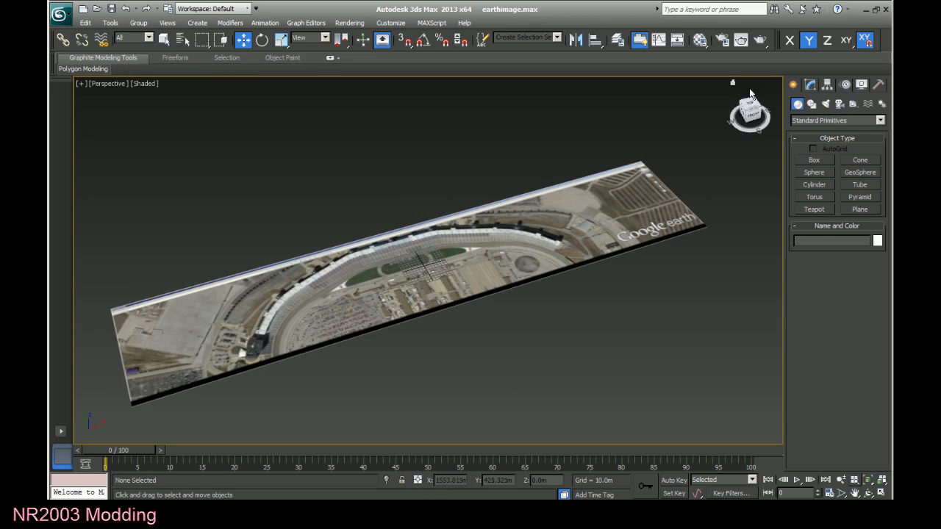
Draw a box about 56 m long and 57 m wide beyond the ground image's infield-side edge, and set its height to 15 m.
{"action": "left_click_drag", "start_coordinate": [751, 102], "coordinate": [724, 130]}
{"action": "key", "text": "shift+z"}
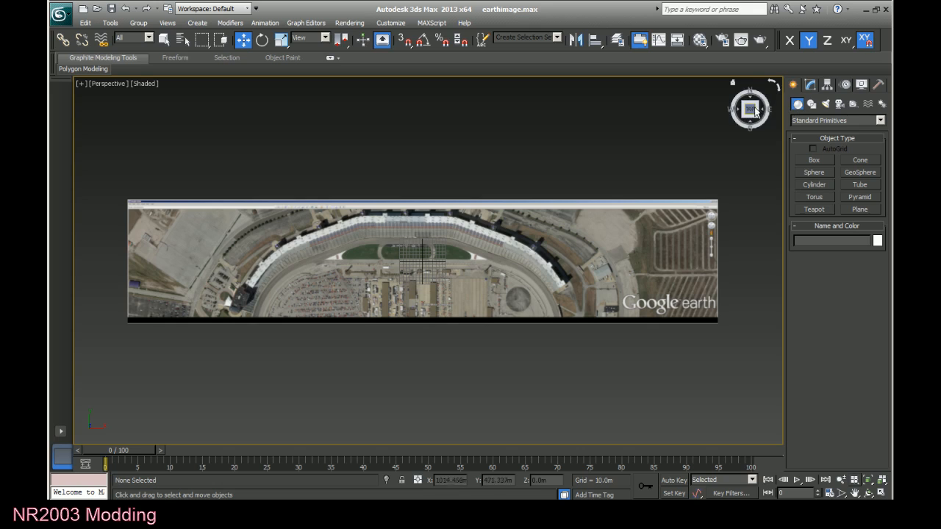
{"action": "left_click_drag", "start_coordinate": [751, 107], "coordinate": [750, 111]}
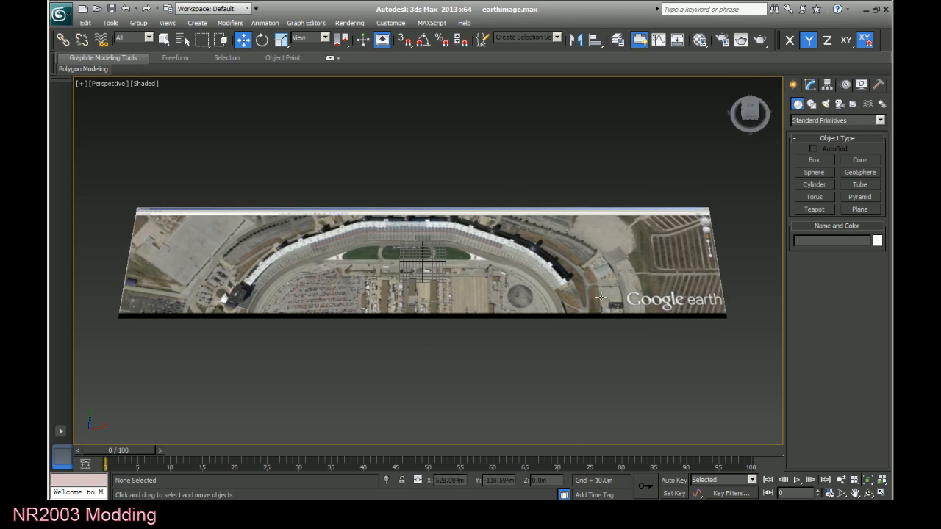
{"action": "scroll", "coordinate": [658, 338], "scroll_direction": "up", "scroll_amount": 2}
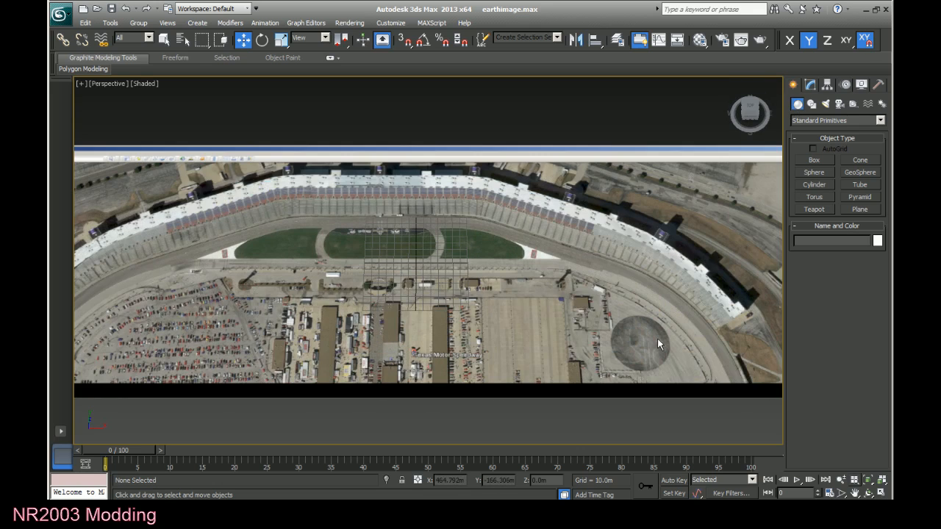
{"action": "left_click", "coordinate": [855, 492]}
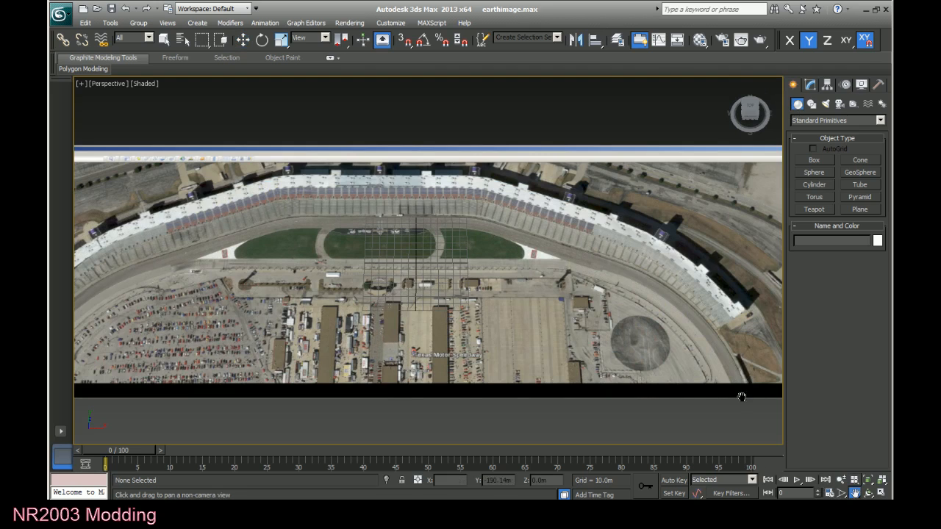
{"action": "left_click_drag", "start_coordinate": [740, 395], "coordinate": [538, 374]}
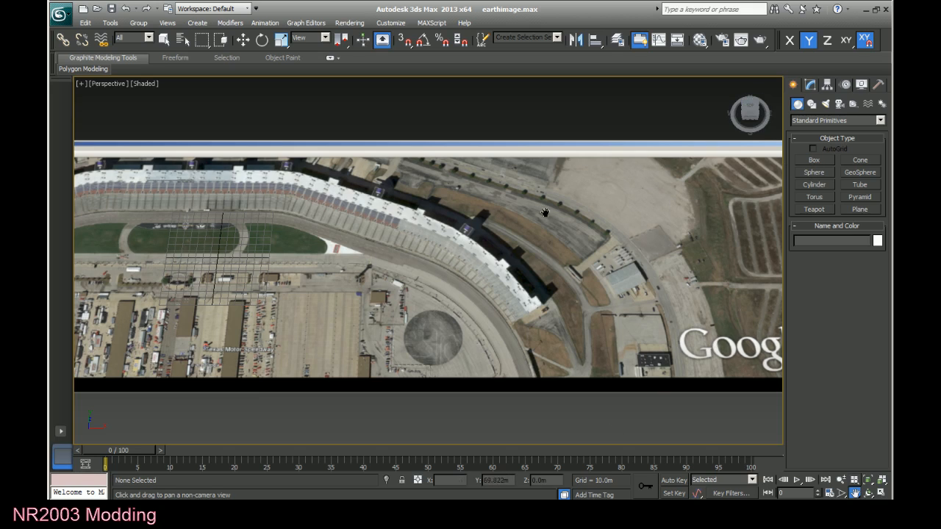
{"action": "left_click", "coordinate": [813, 160]}
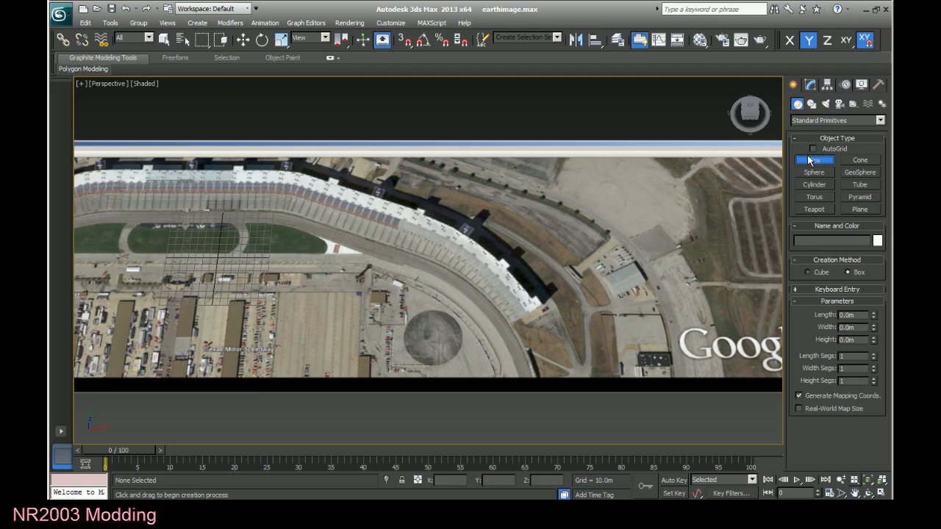
{"action": "left_click_drag", "start_coordinate": [749, 109], "coordinate": [754, 91]}
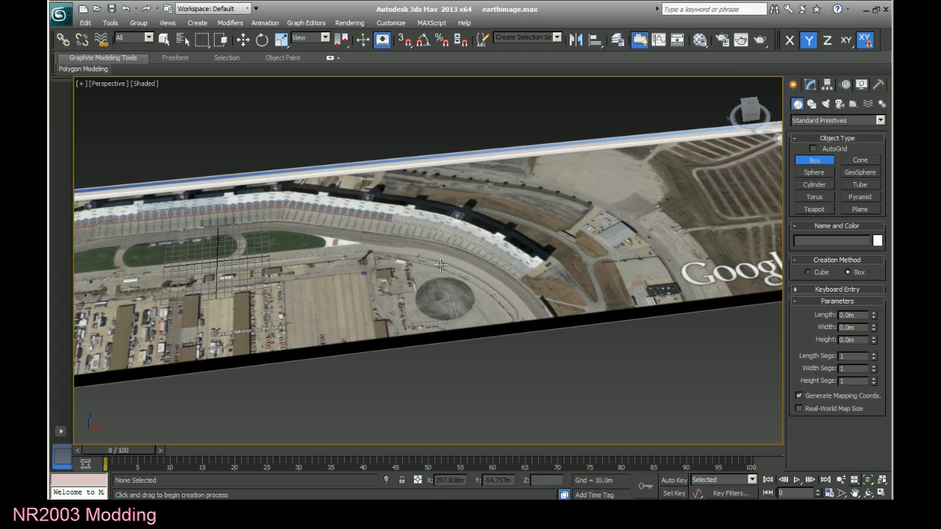
{"action": "left_click_drag", "start_coordinate": [511, 361], "coordinate": [474, 400]}
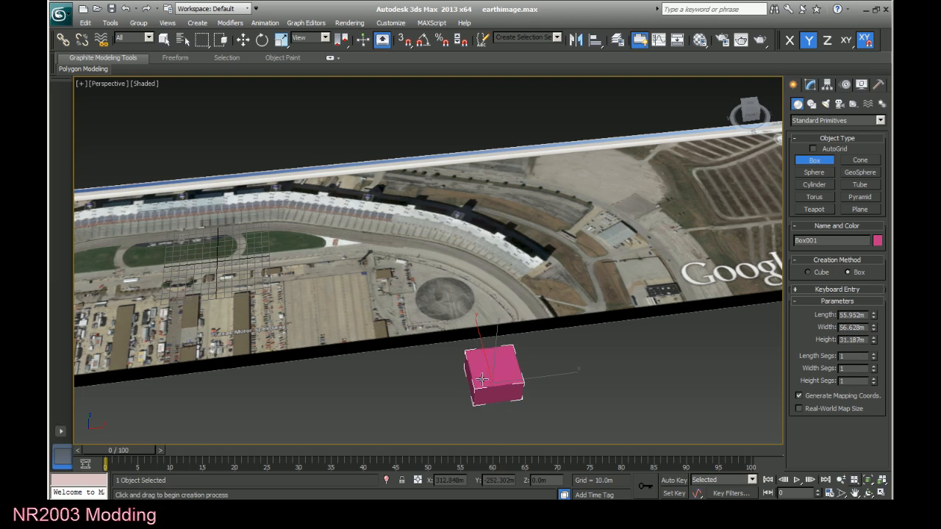
{"action": "left_click", "coordinate": [474, 387]}
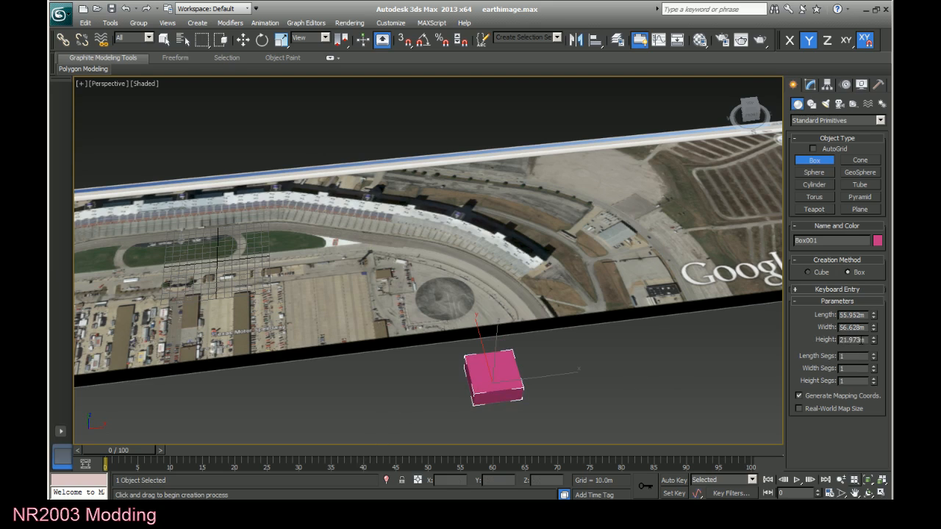
{"action": "type", "text": "15"}
{"action": "key", "text": "Return"}
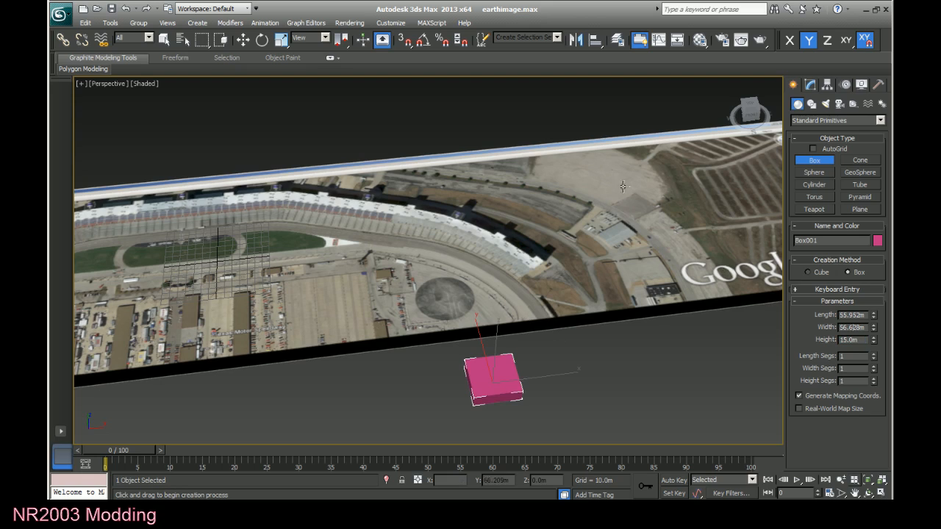
Convert the pink box to an Editable Poly.
{"action": "key", "text": "w"}
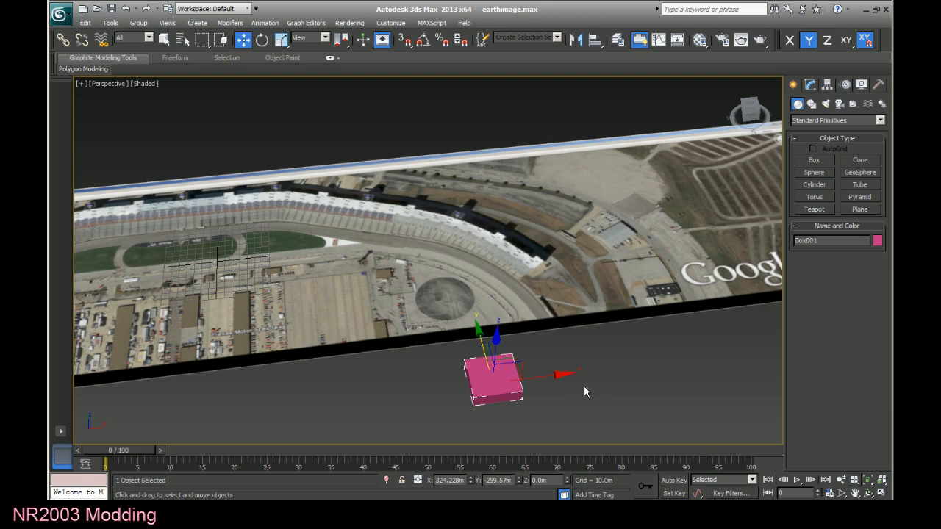
{"action": "right_click", "coordinate": [496, 377]}
{"action": "mouse_move", "coordinate": [515, 485]}
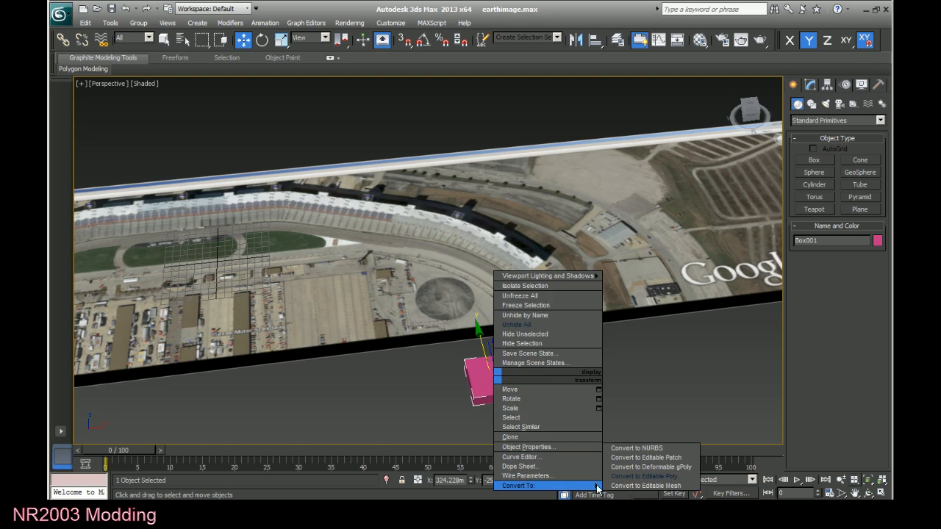
{"action": "left_click", "coordinate": [654, 476]}
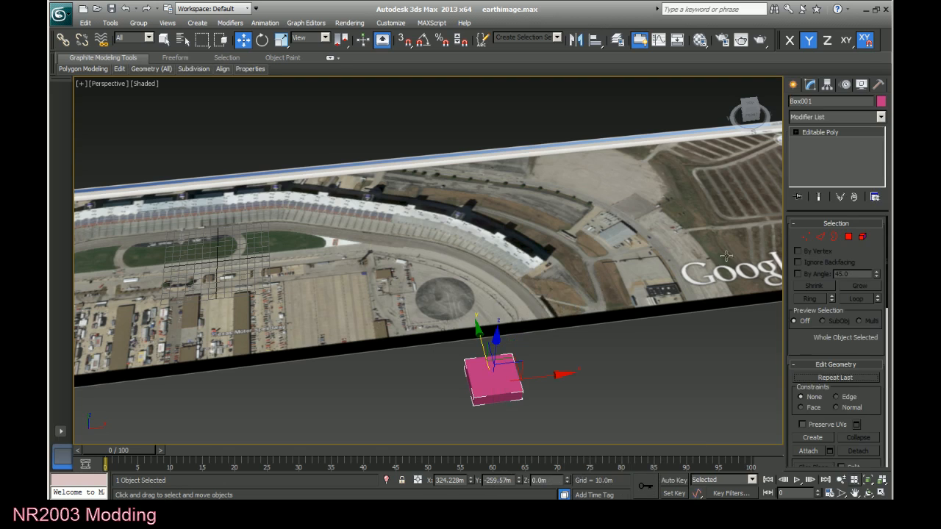
Delete the bottom polygon of the pink box.
{"action": "left_click", "coordinate": [795, 132]}
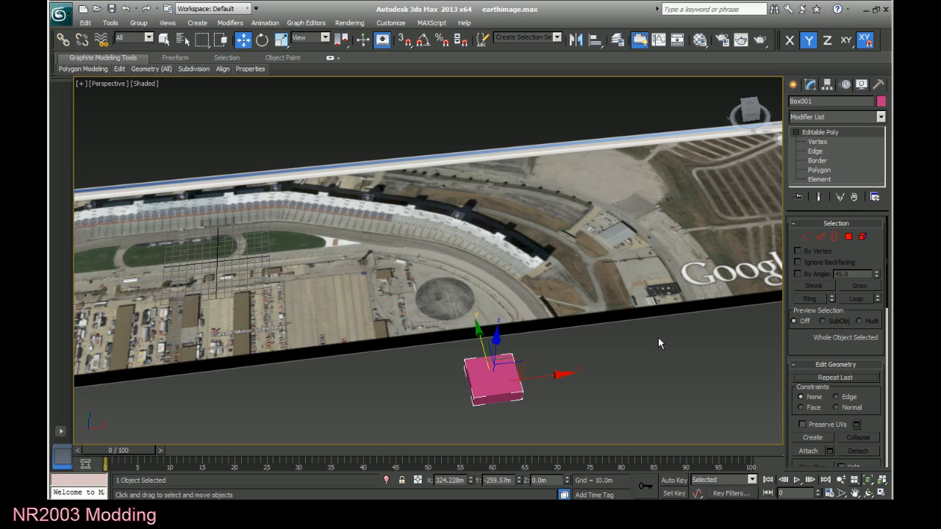
{"action": "left_click", "coordinate": [816, 171]}
{"action": "mouse_move", "coordinate": [751, 115]}
{"action": "left_mouse_down"}
{"action": "mouse_move", "coordinate": [769, 67]}
{"action": "mouse_move", "coordinate": [746, 126]}
{"action": "left_mouse_up"}
{"action": "left_click", "coordinate": [493, 389]}
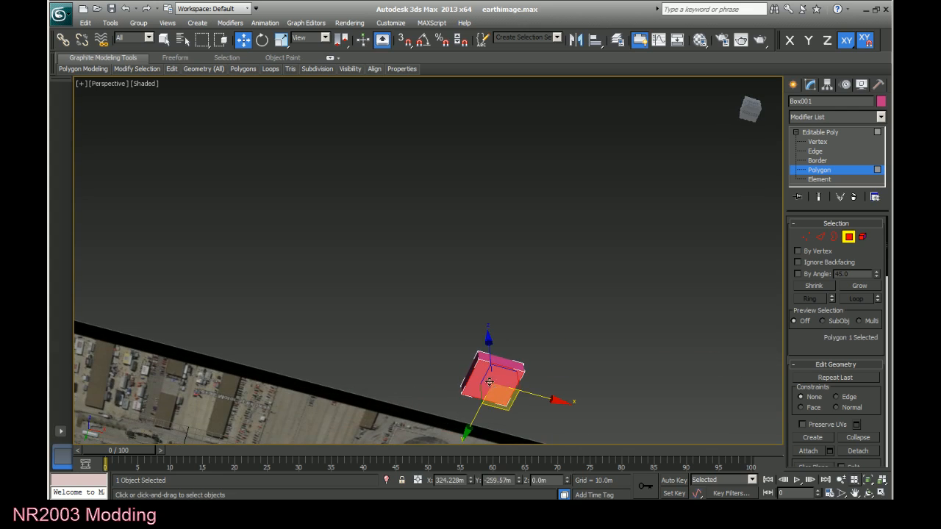
{"action": "key", "text": "Delete"}
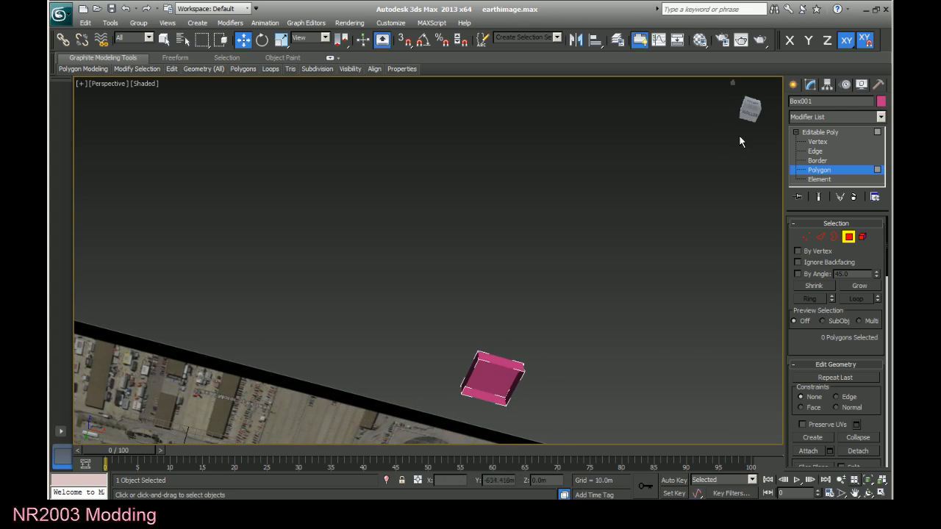
Delete two adjacent side polygons of the box, the one facing +X and the one facing the ground image.
{"action": "left_click_drag", "start_coordinate": [750, 110], "coordinate": [750, 199]}
{"action": "left_click_drag", "start_coordinate": [750, 132], "coordinate": [731, 124]}
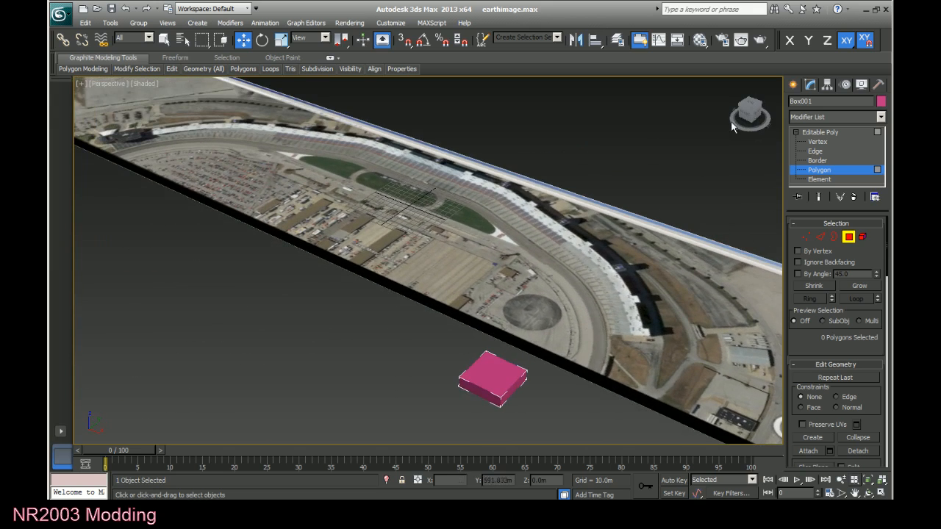
{"action": "left_click", "coordinate": [515, 384]}
{"action": "key", "text": "Delete"}
{"action": "left_click_drag", "start_coordinate": [747, 110], "coordinate": [308, 403]}
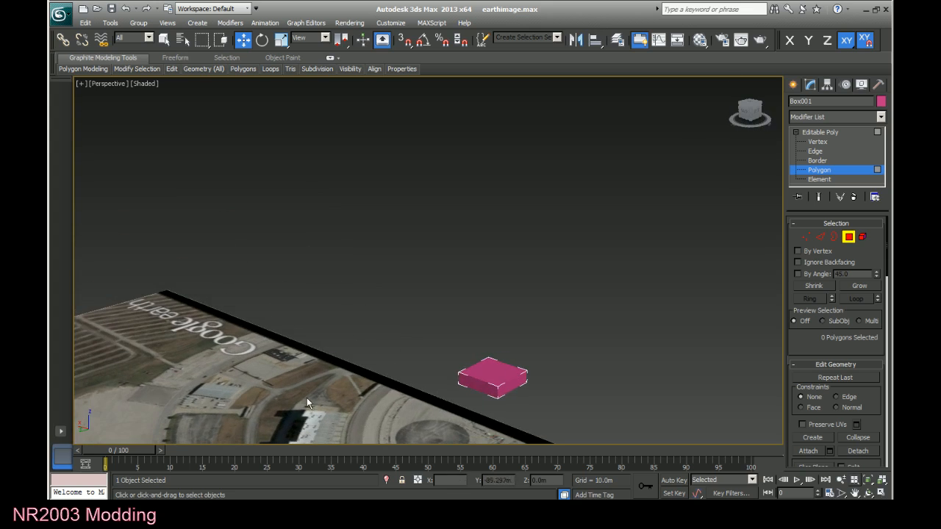
{"action": "left_click", "coordinate": [489, 384]}
{"action": "key", "text": "Delete"}
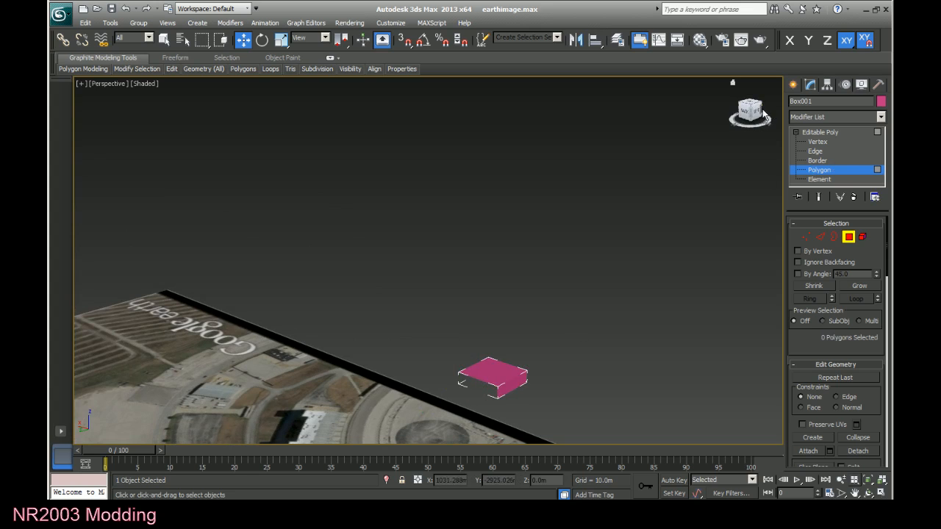
From a top view, select the two stacked vertices at the box's front-left corner, farthest from the ground image.
{"action": "mouse_move", "coordinate": [755, 111]}
{"action": "left_mouse_down"}
{"action": "mouse_move", "coordinate": [749, 116]}
{"action": "mouse_move", "coordinate": [763, 110]}
{"action": "mouse_move", "coordinate": [738, 113]}
{"action": "mouse_move", "coordinate": [751, 112]}
{"action": "left_mouse_up"}
{"action": "left_click", "coordinate": [749, 110]}
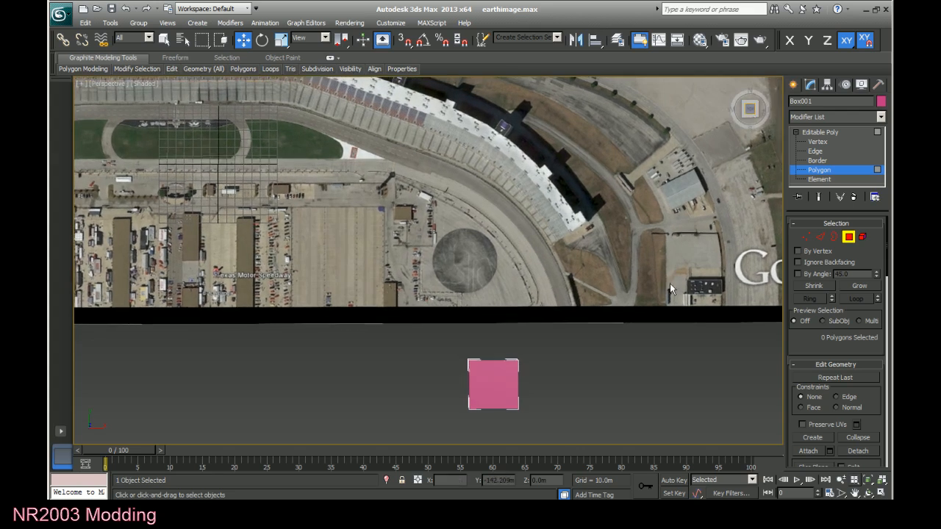
{"action": "left_click", "coordinate": [817, 142]}
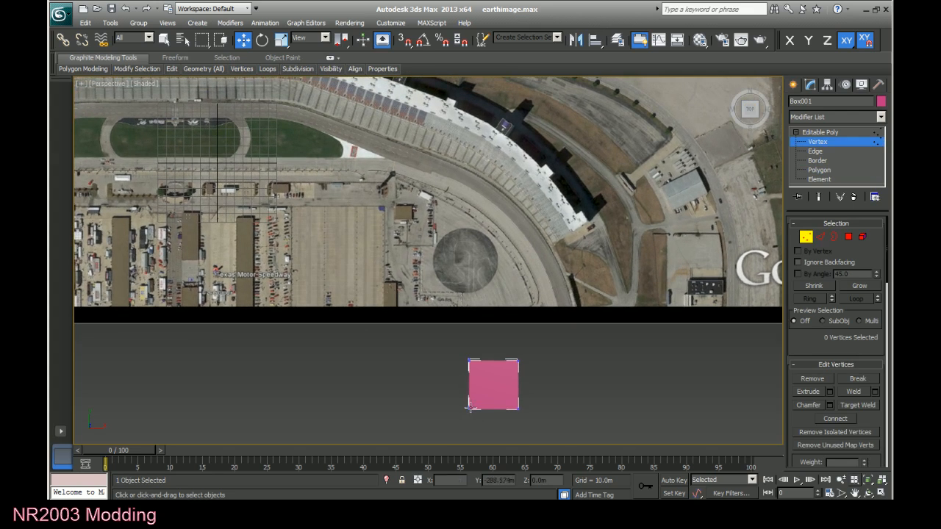
{"action": "left_click_drag", "start_coordinate": [481, 421], "coordinate": [481, 423]}
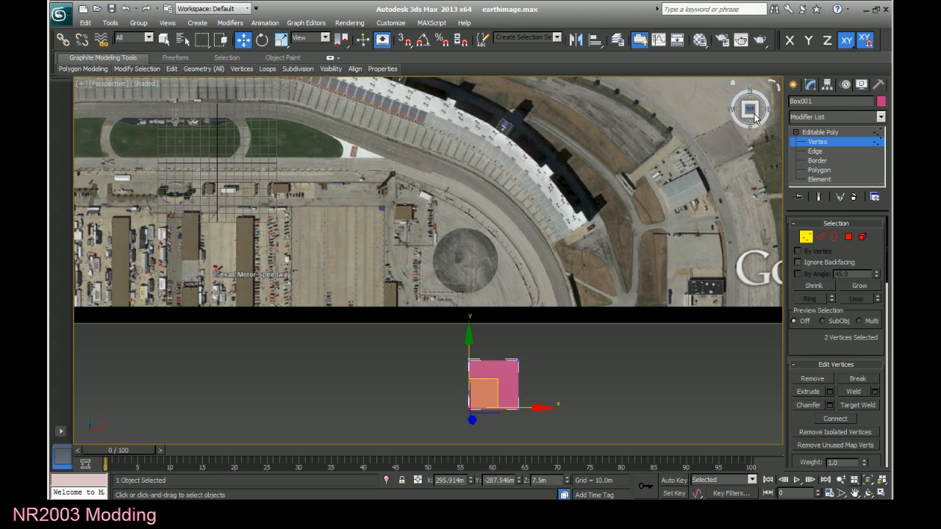
Change the box's object color to golden yellow.
{"action": "left_click_drag", "start_coordinate": [751, 113], "coordinate": [755, 83]}
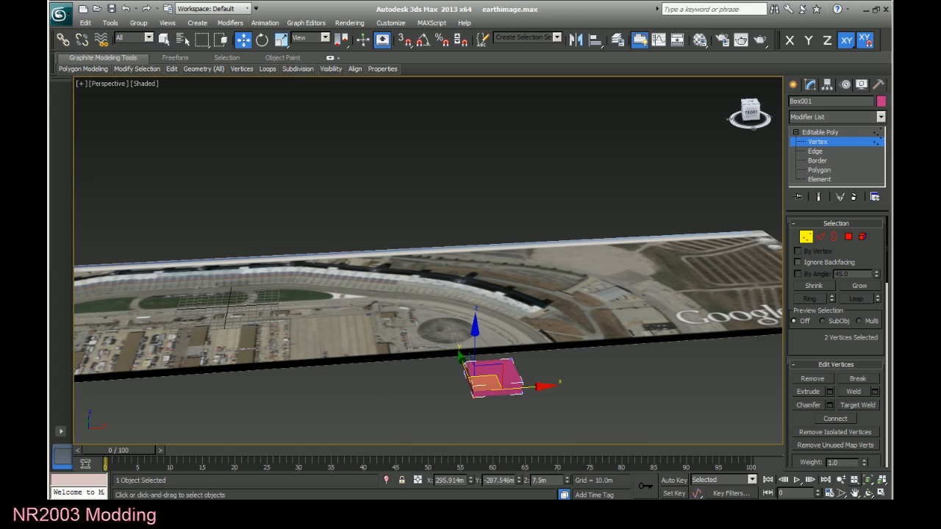
{"action": "scroll", "coordinate": [571, 436], "scroll_direction": "up", "scroll_amount": 2}
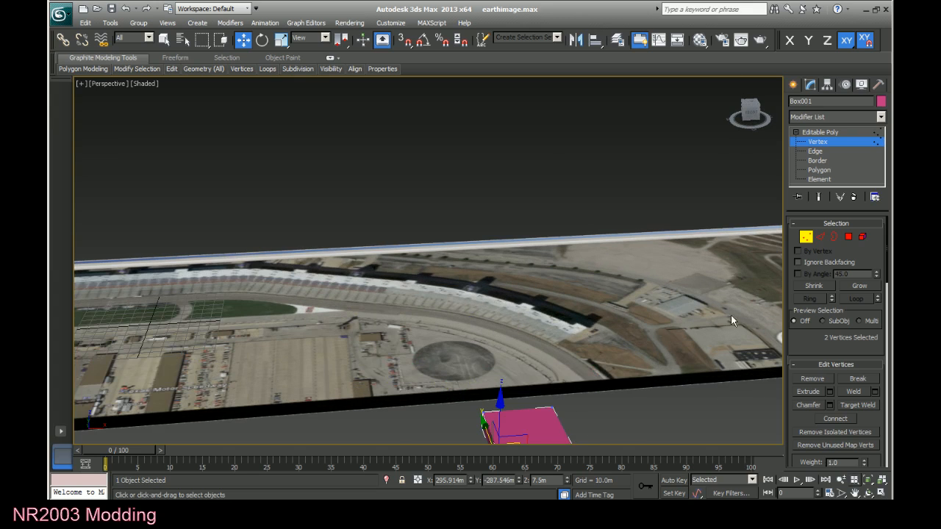
{"action": "left_click", "coordinate": [880, 103]}
{"action": "left_click", "coordinate": [408, 236]}
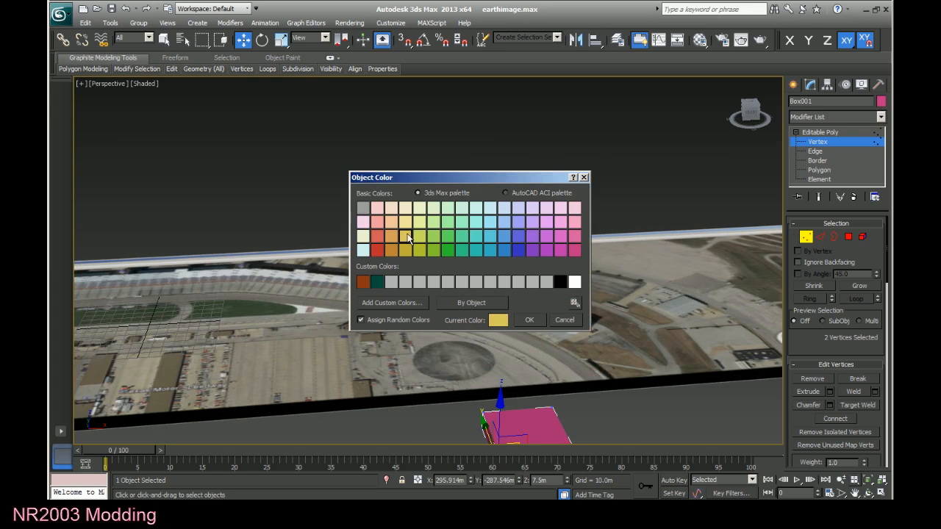
{"action": "left_click", "coordinate": [529, 320]}
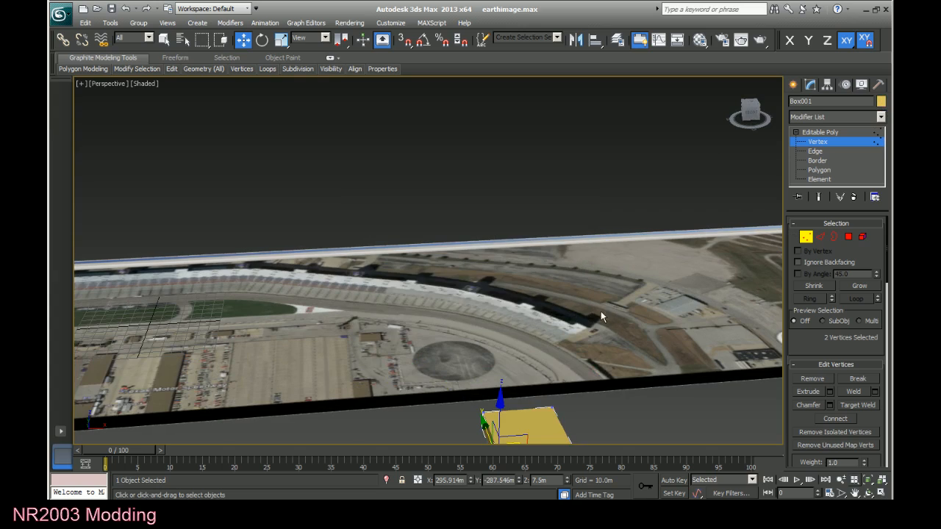
In a squared-up top view, select the stacked vertex pair at the box's lower-left corner and clear the selection.
{"action": "left_click", "coordinate": [748, 107]}
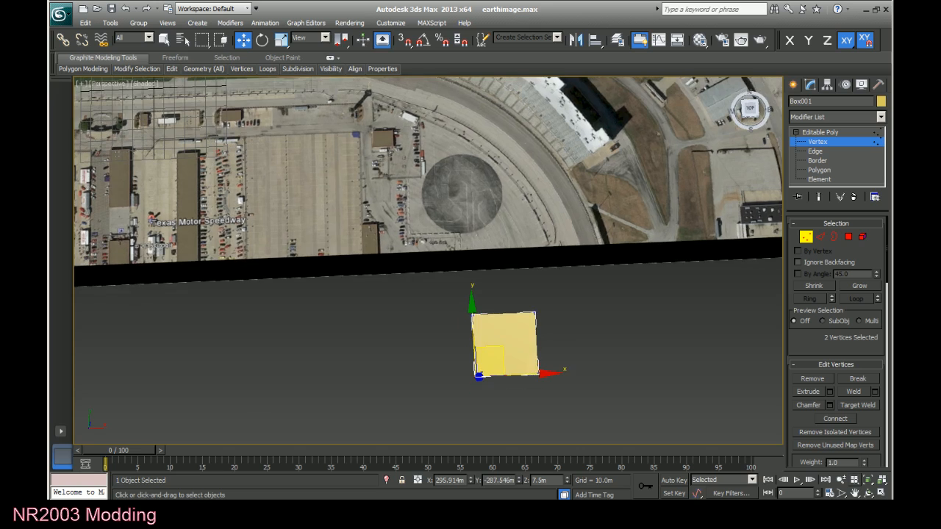
{"action": "left_click", "coordinate": [750, 110]}
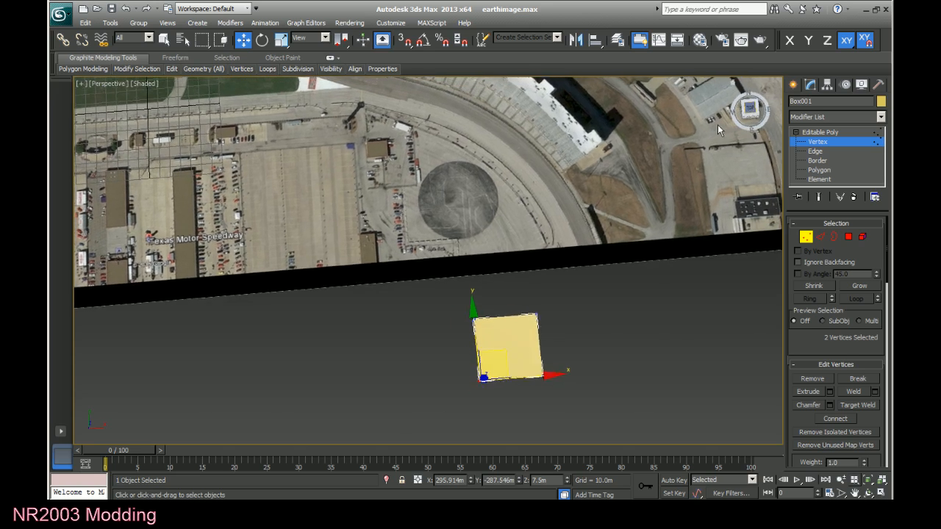
{"action": "left_click", "coordinate": [469, 399]}
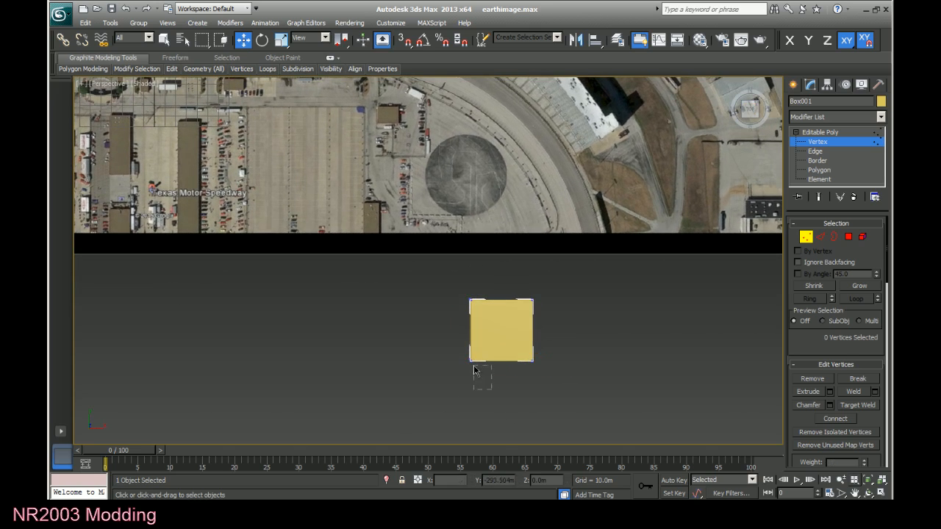
{"action": "left_click_drag", "start_coordinate": [479, 374], "coordinate": [466, 352]}
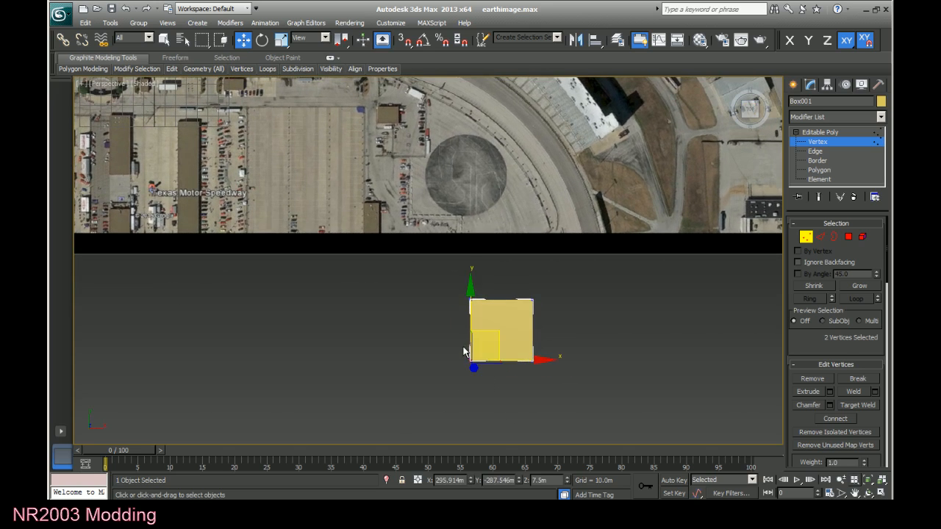
{"action": "left_click", "coordinate": [602, 410]}
Move the whole box onto the lower-right end of the grandstand in the ground image and switch the view to orthographic.
{"action": "left_click", "coordinate": [792, 86]}
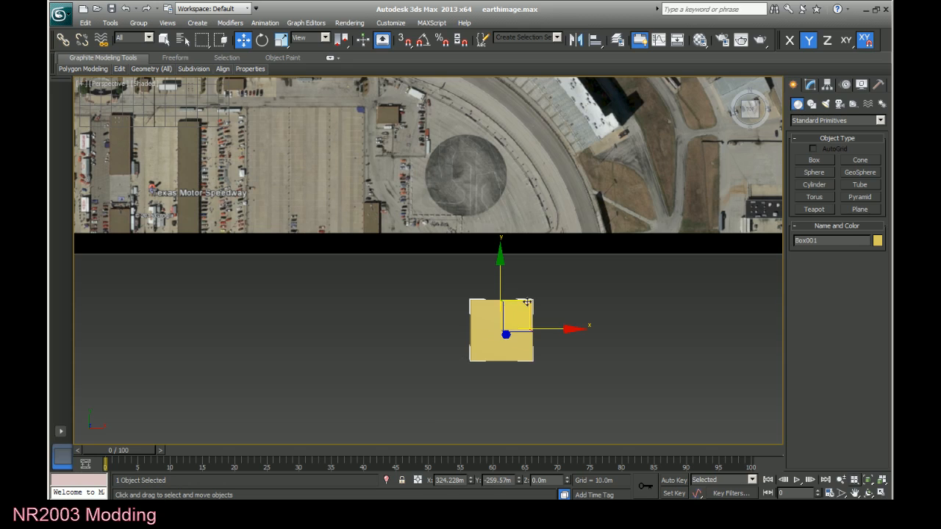
{"action": "left_click_drag", "start_coordinate": [527, 302], "coordinate": [620, 88]}
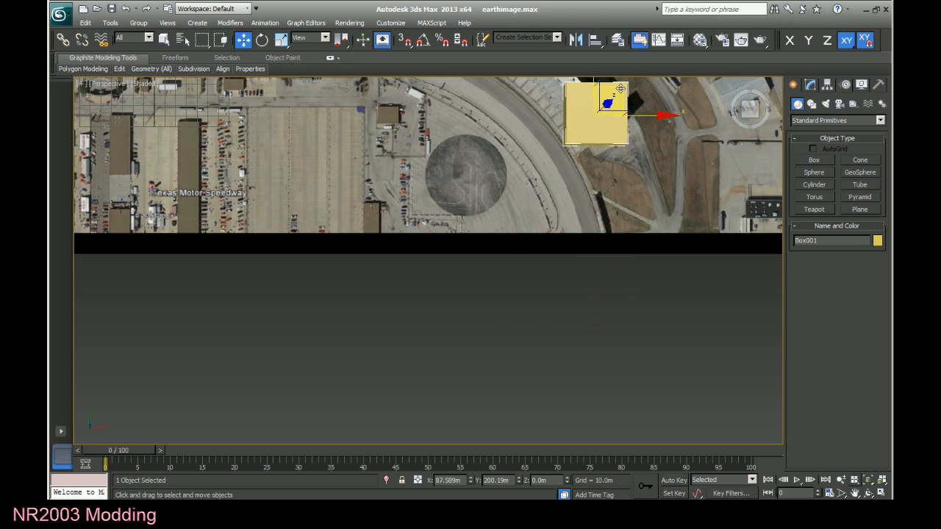
{"action": "left_click", "coordinate": [854, 493]}
{"action": "left_click_drag", "start_coordinate": [610, 250], "coordinate": [477, 462]}
{"action": "scroll", "coordinate": [472, 362], "scroll_direction": "up", "scroll_amount": 3}
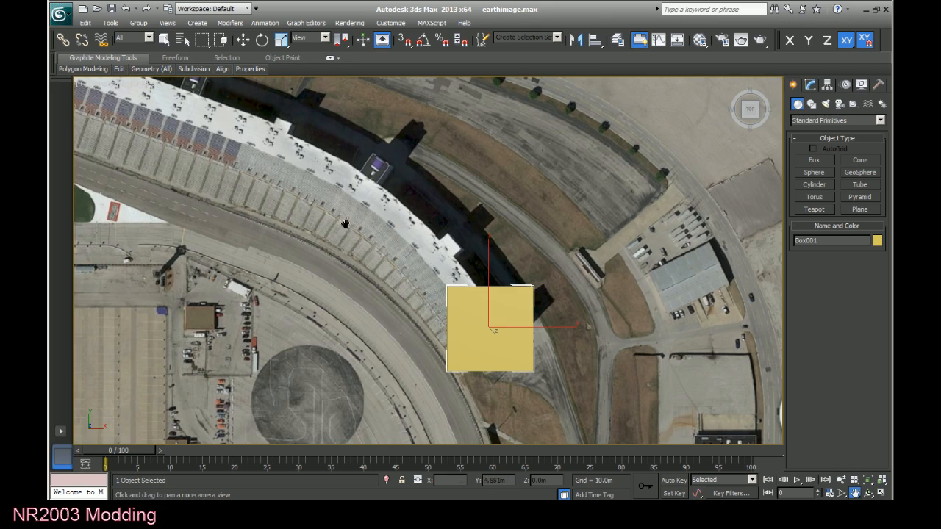
{"action": "left_click", "coordinate": [101, 86]}
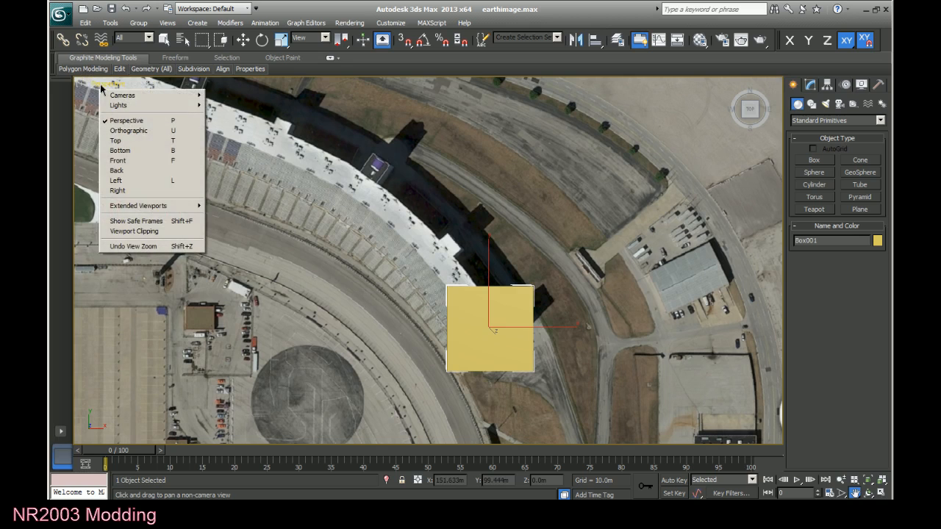
{"action": "left_click", "coordinate": [144, 131]}
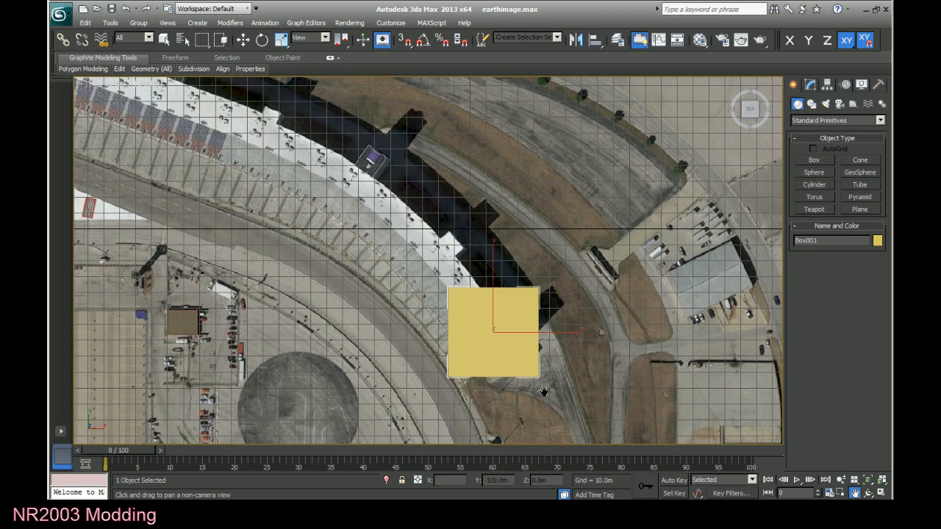
Move the vertex pair at the box's lower-left corner onto the trackside edge at the grandstand's end.
{"action": "left_click", "coordinate": [810, 84]}
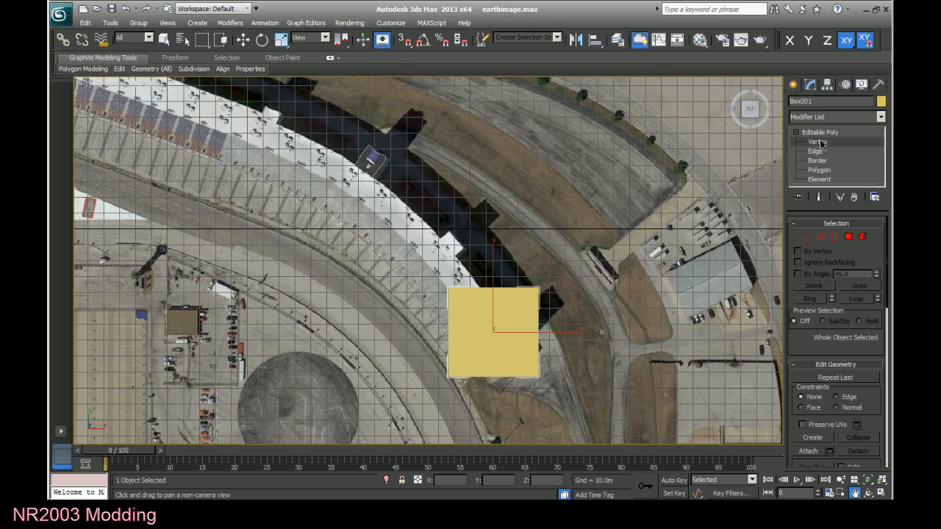
{"action": "left_click", "coordinate": [821, 142]}
{"action": "left_click_drag", "start_coordinate": [465, 399], "coordinate": [426, 359]}
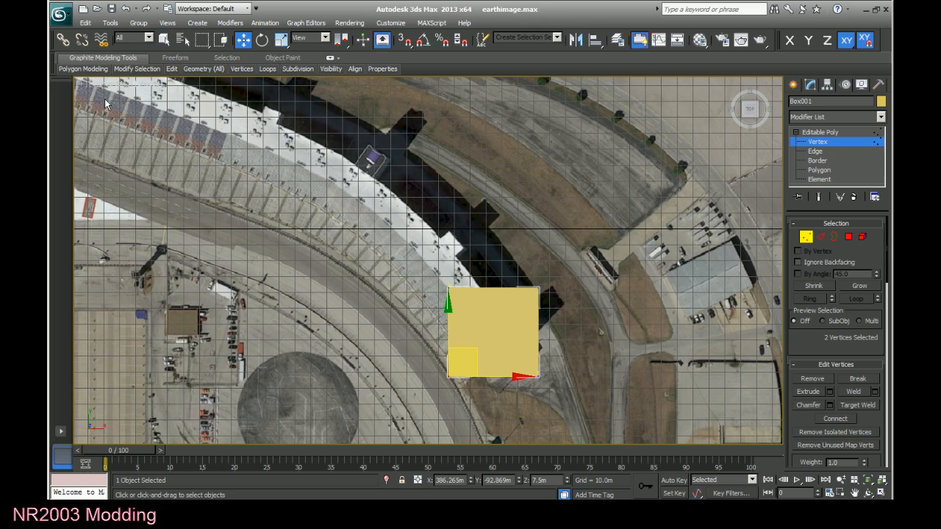
{"action": "left_click", "coordinate": [467, 398]}
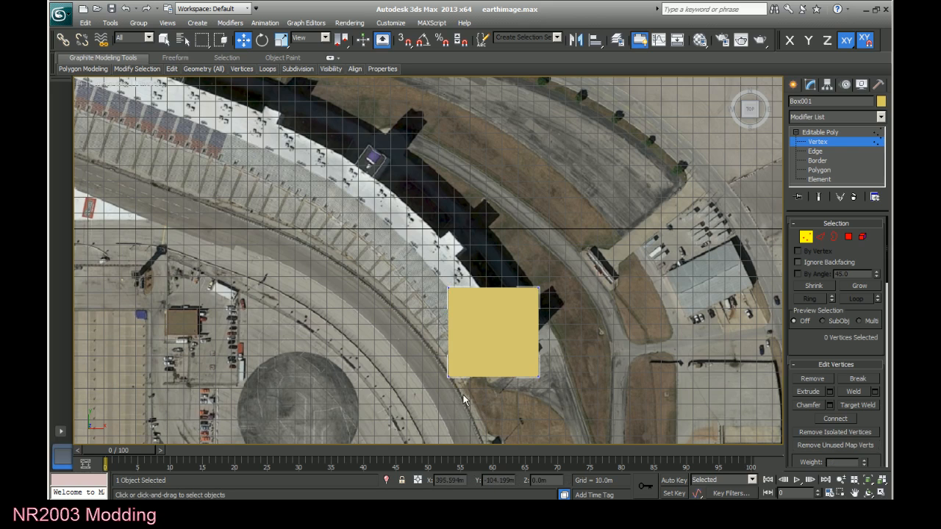
{"action": "left_click_drag", "start_coordinate": [462, 394], "coordinate": [491, 353]}
Move the box's lower-right vertices to the grandstand's outer end corner and its upper-right vertices inward toward the stand's back edge.
{"action": "left_click", "coordinate": [579, 393]}
{"action": "left_click_drag", "start_coordinate": [570, 404], "coordinate": [556, 314]}
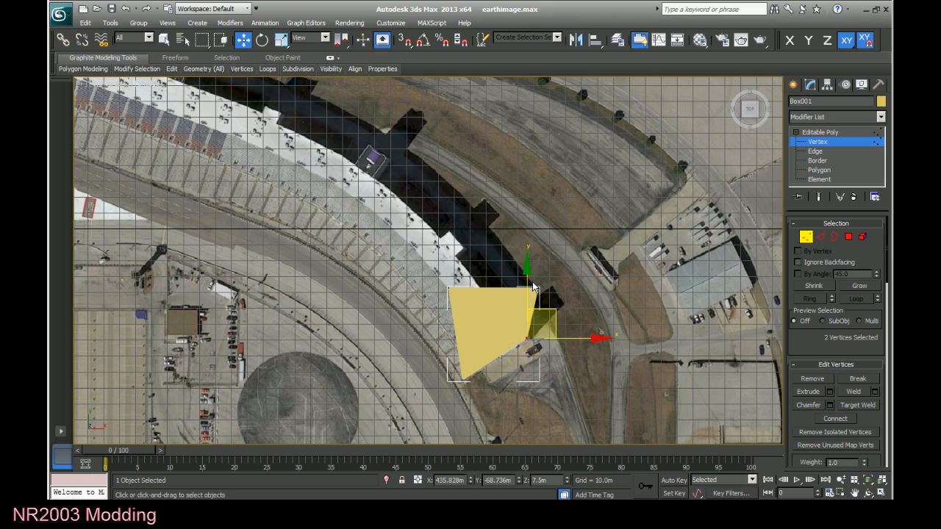
{"action": "left_click", "coordinate": [537, 289]}
{"action": "left_click_drag", "start_coordinate": [566, 262], "coordinate": [524, 249]}
{"action": "left_click_drag", "start_coordinate": [549, 353], "coordinate": [543, 316]}
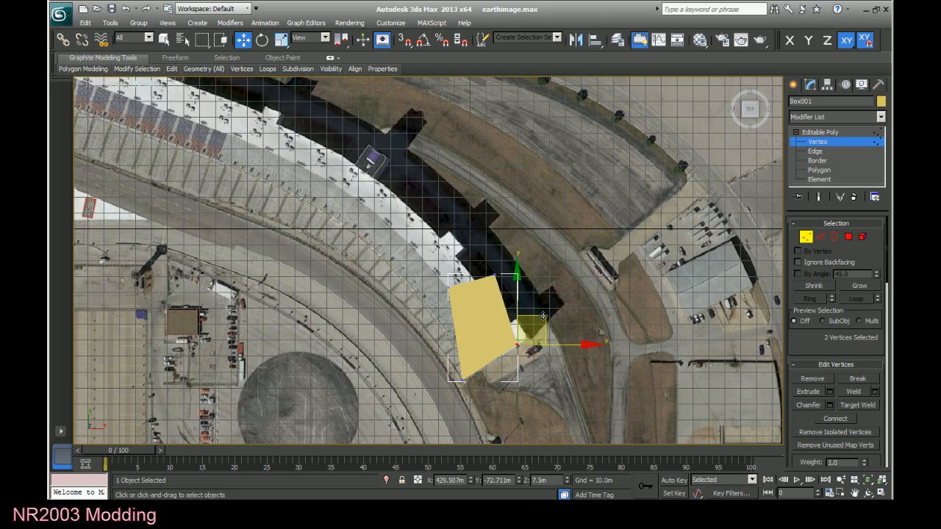
Fit the box's upper-right corner to the grandstand's back edge and move the upper-left vertex pair onto its trackside edge.
{"action": "left_click", "coordinate": [496, 277]}
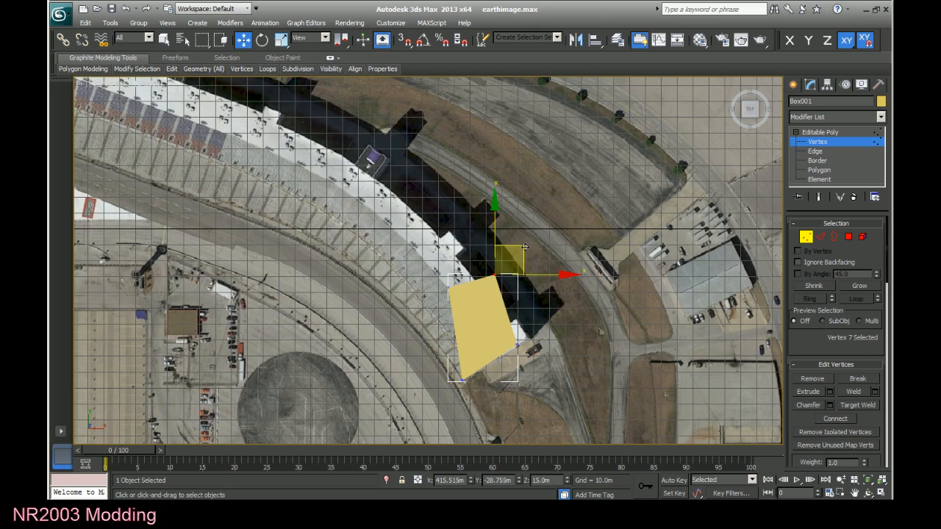
{"action": "left_click_drag", "start_coordinate": [523, 244], "coordinate": [507, 253]}
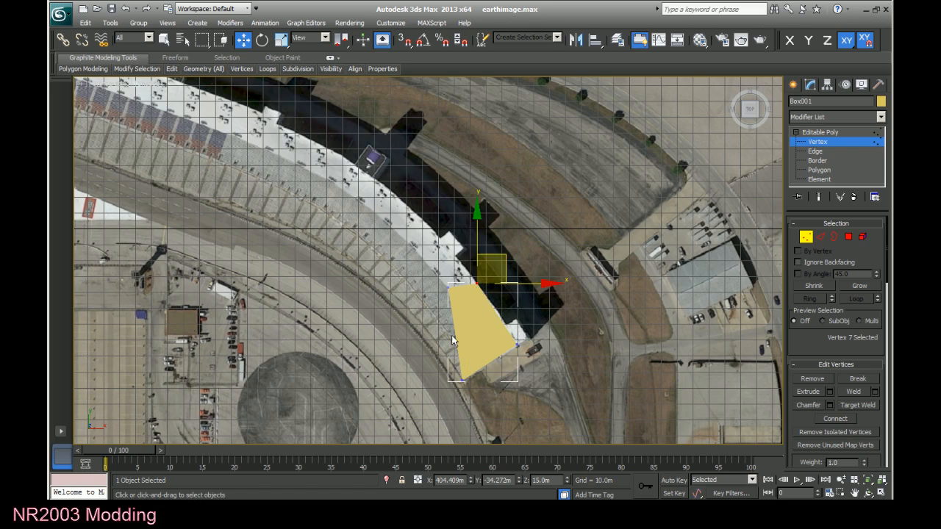
{"action": "left_click_drag", "start_coordinate": [439, 280], "coordinate": [459, 299]}
{"action": "left_click_drag", "start_coordinate": [471, 258], "coordinate": [447, 308]}
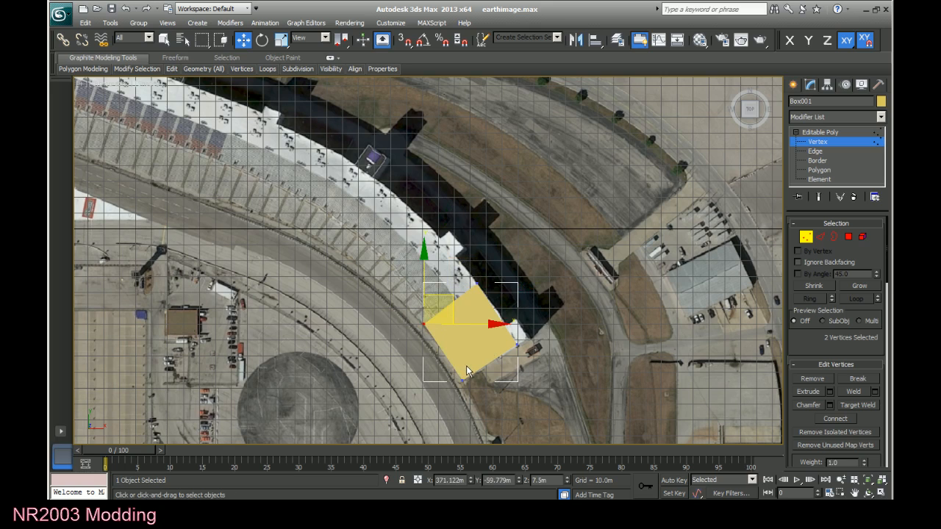
Select all of the box's polygons at polygon level and inspect the reshaped box from an angled perspective view.
{"action": "left_click", "coordinate": [829, 169]}
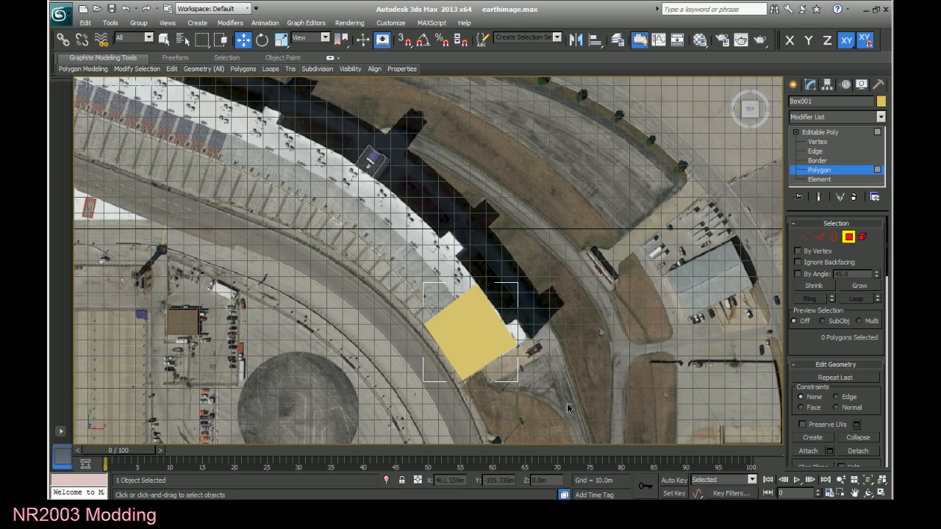
{"action": "left_click_drag", "start_coordinate": [568, 406], "coordinate": [270, 214]}
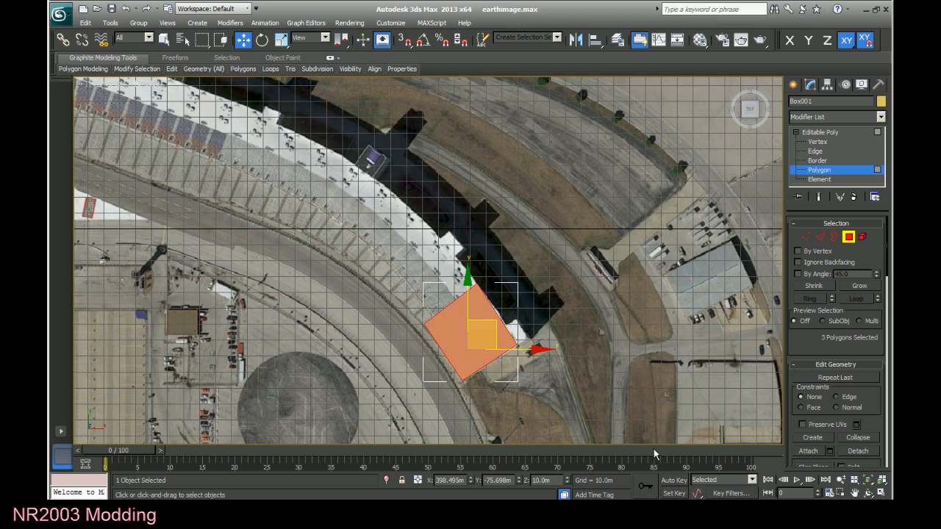
{"action": "left_click_drag", "start_coordinate": [751, 111], "coordinate": [748, 112]}
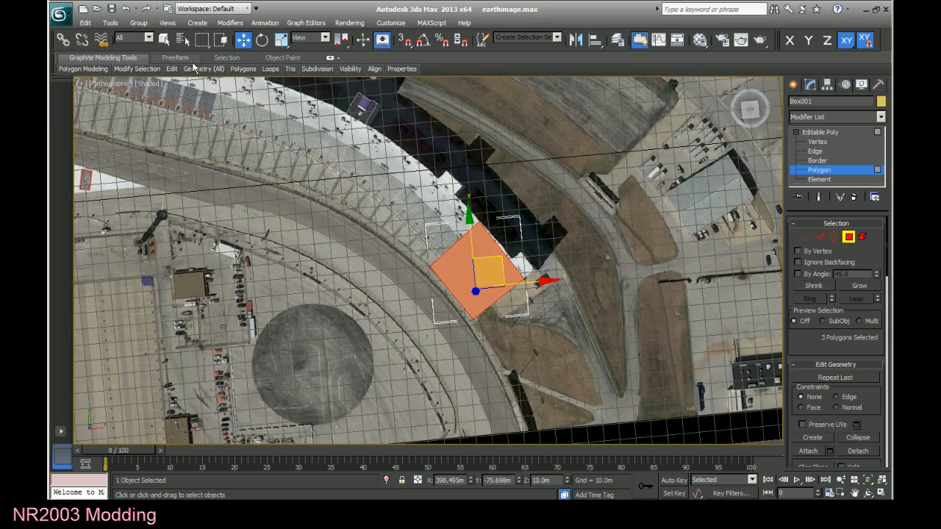
{"action": "left_click", "coordinate": [111, 90]}
{"action": "left_click", "coordinate": [111, 84]}
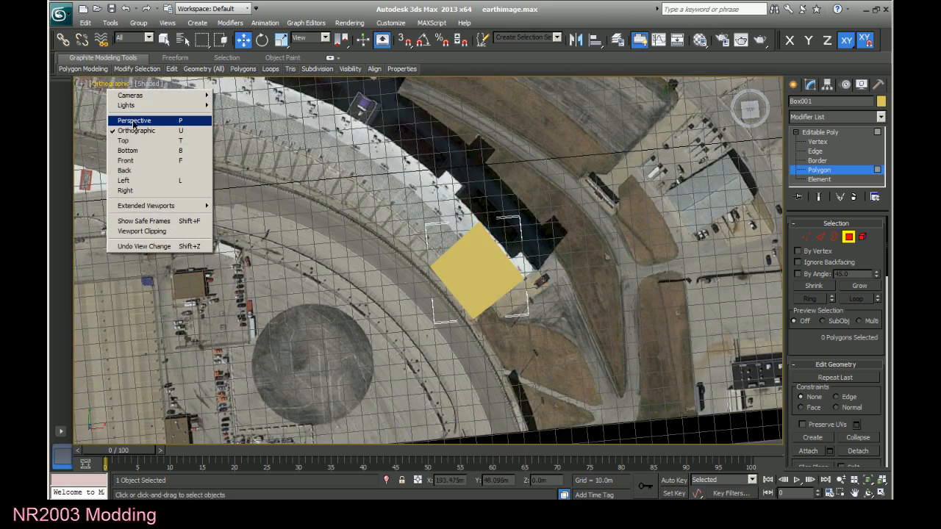
{"action": "left_click", "coordinate": [123, 140]}
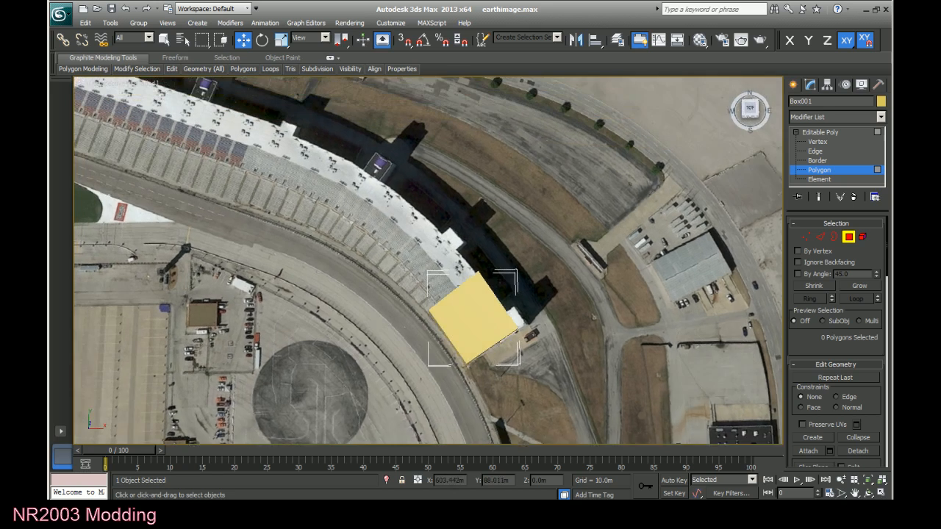
{"action": "left_click_drag", "start_coordinate": [750, 110], "coordinate": [750, 127]}
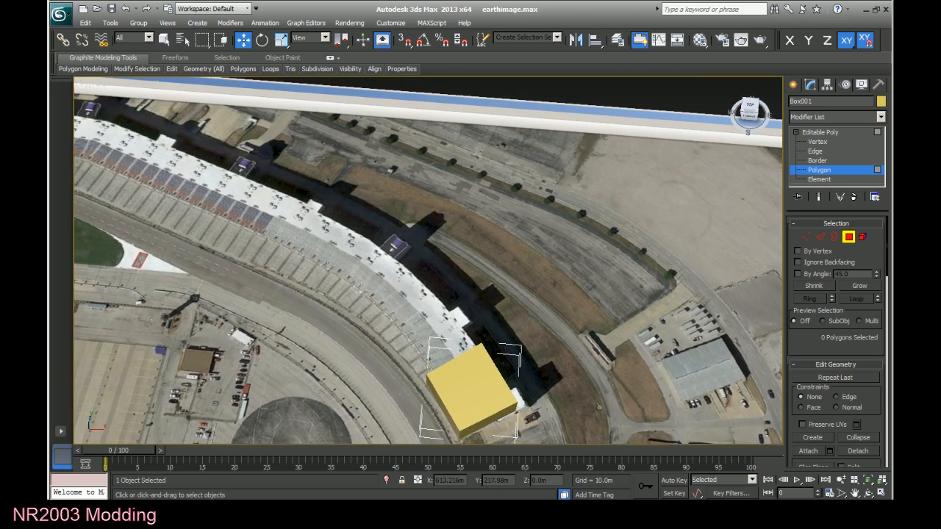
{"action": "left_click", "coordinate": [454, 422]}
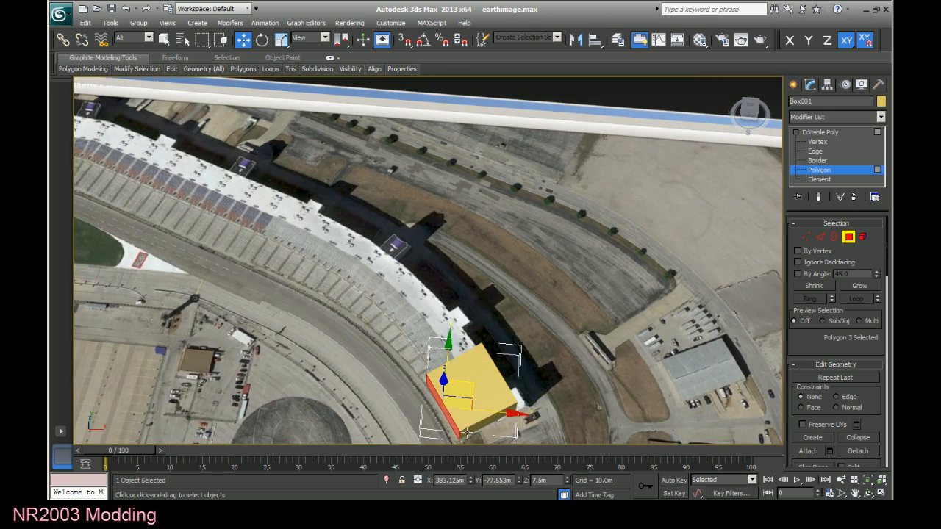
{"action": "left_click", "coordinate": [475, 428]}
{"action": "left_click_drag", "start_coordinate": [588, 293], "coordinate": [376, 480]}
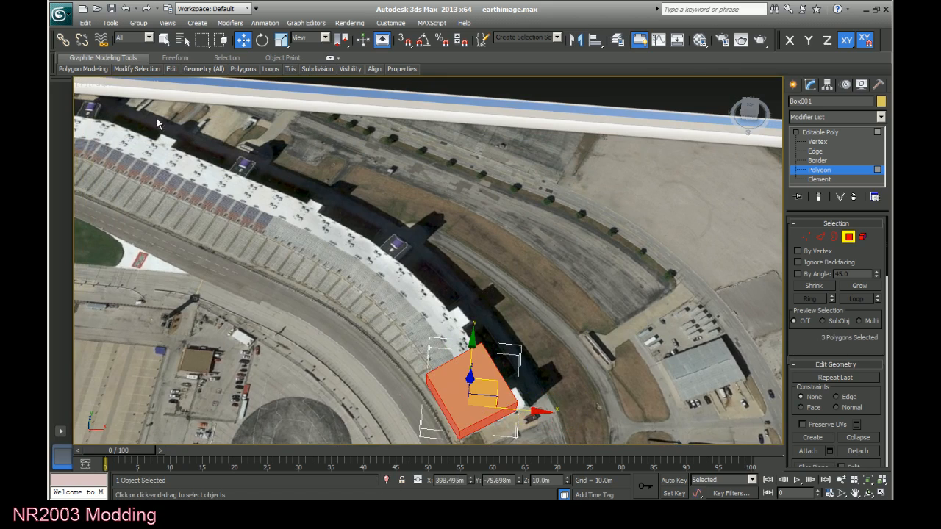
Check the box's fit over the grandstand in orthographic and perspective top views, returning to vertex level with nothing selected.
{"action": "left_click", "coordinate": [748, 108]}
{"action": "left_click", "coordinate": [110, 84]}
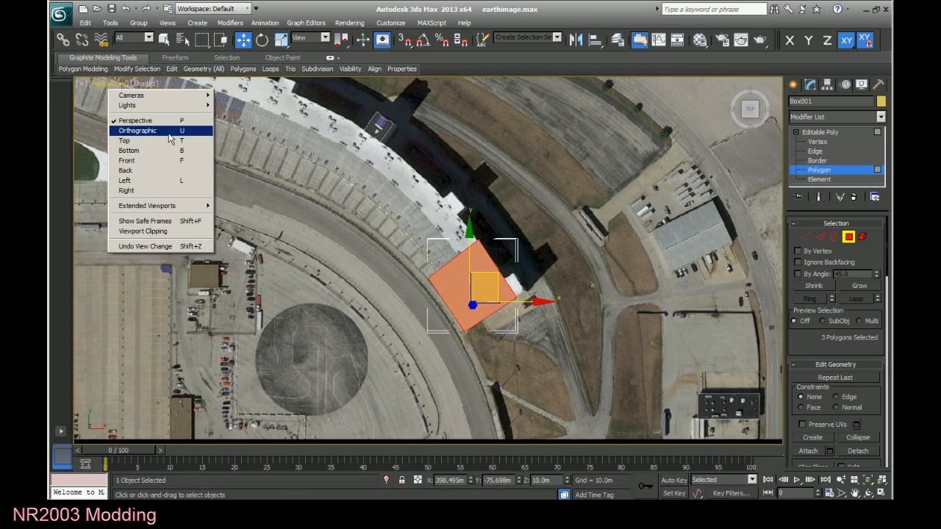
{"action": "left_click", "coordinate": [138, 131]}
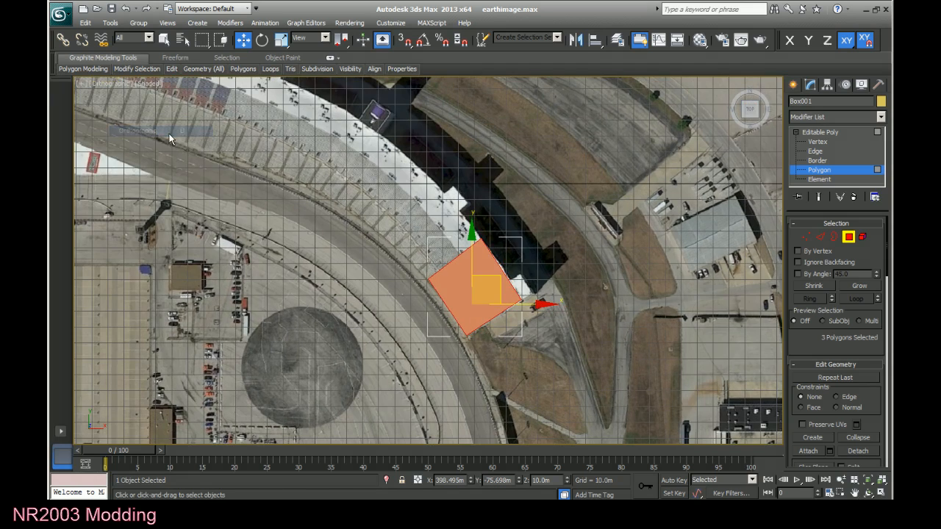
{"action": "left_click", "coordinate": [818, 141]}
{"action": "left_click", "coordinate": [430, 295]}
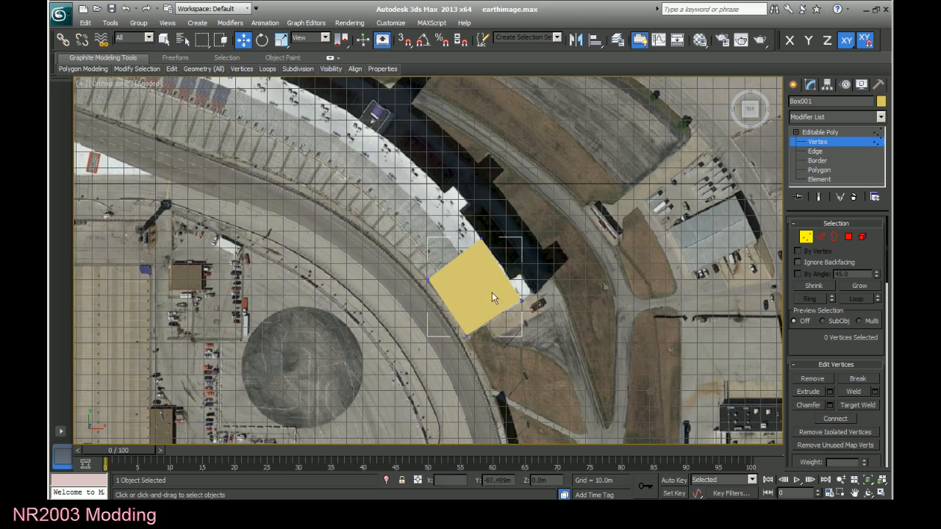
{"action": "left_click", "coordinate": [96, 83]}
{"action": "left_click", "coordinate": [110, 120]}
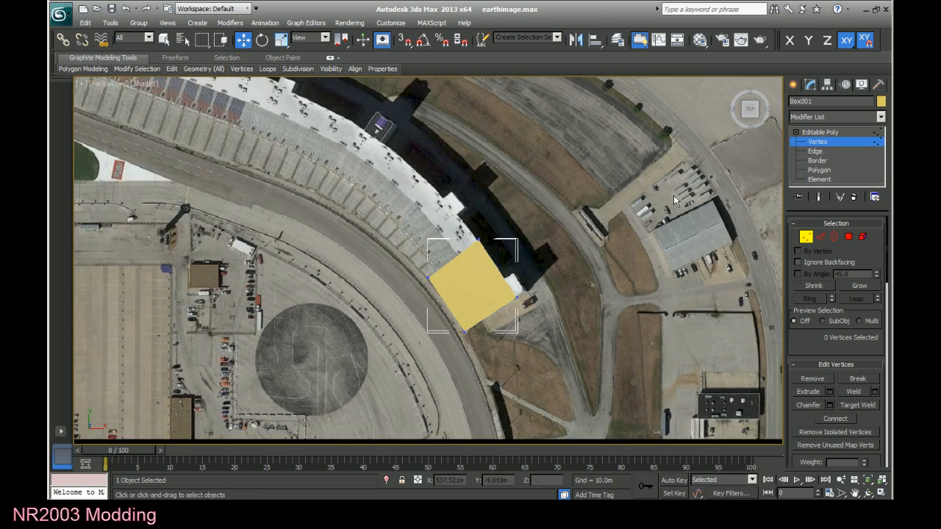
Lower the two upper vertices on the box's trackside face to a Z height of 2 m, forming the sloped seating surface.
{"action": "left_click", "coordinate": [752, 112]}
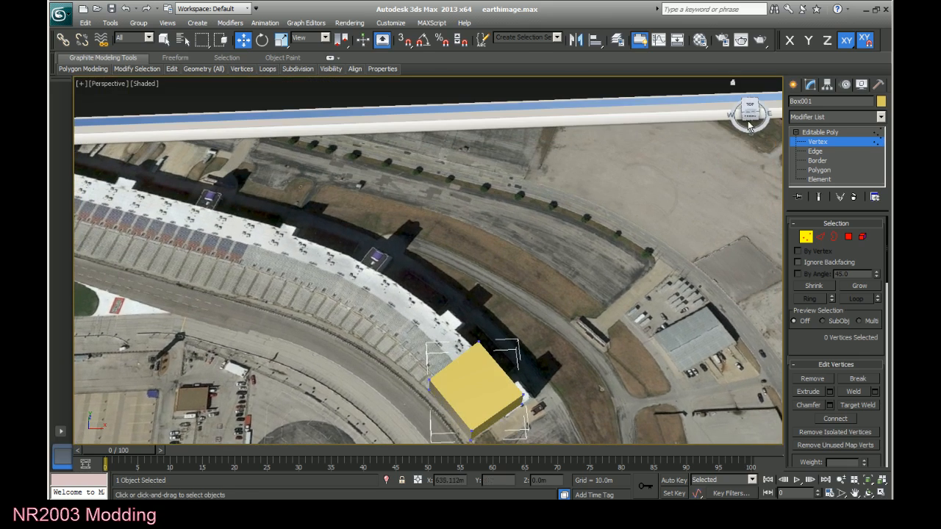
{"action": "left_click", "coordinate": [855, 494]}
{"action": "left_click_drag", "start_coordinate": [580, 398], "coordinate": [586, 263]}
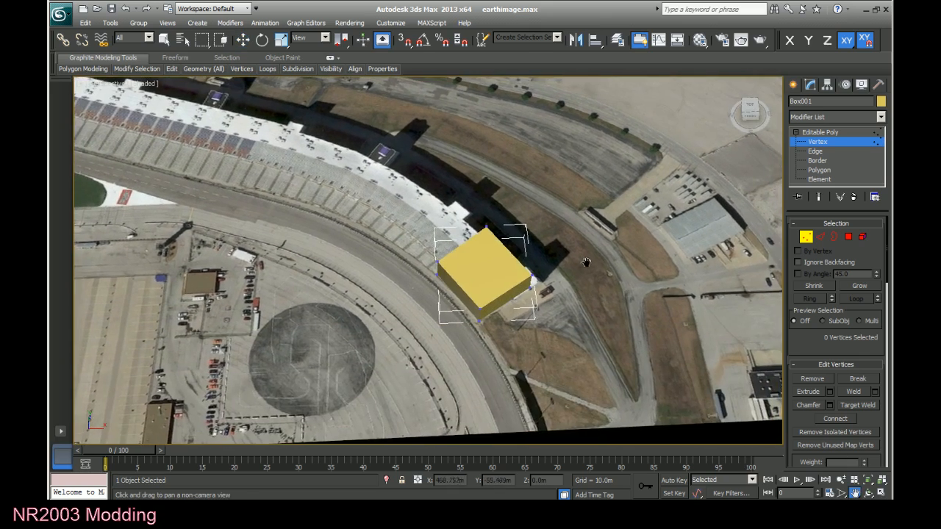
{"action": "scroll", "coordinate": [602, 368], "scroll_direction": "up", "scroll_amount": 2}
{"action": "left_click_drag", "start_coordinate": [629, 398], "coordinate": [611, 371]}
{"action": "right_click", "coordinate": [610, 370]}
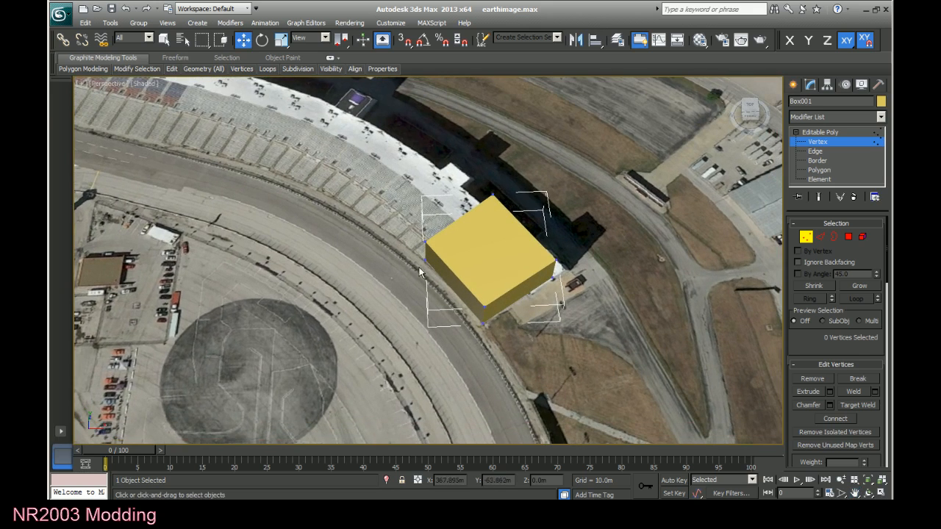
{"action": "left_click", "coordinate": [425, 241]}
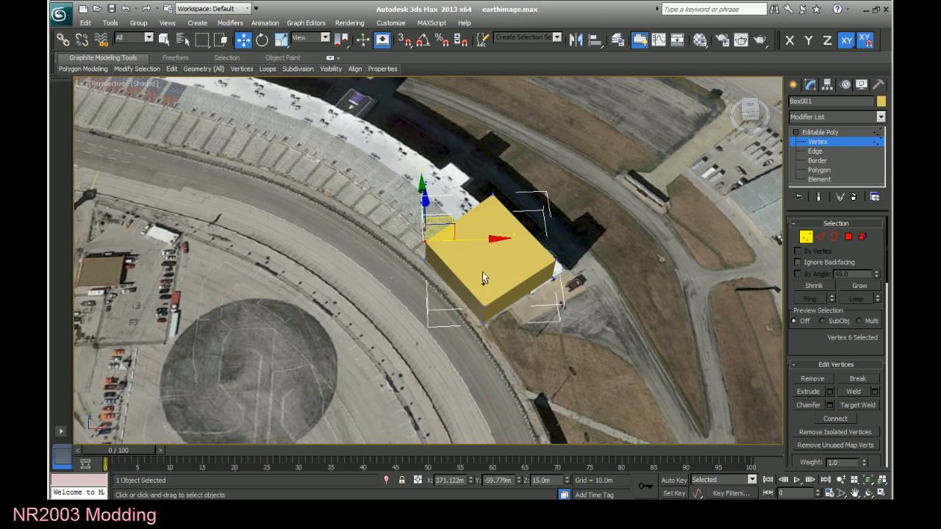
{"action": "left_click", "coordinate": [484, 305], "text": "ctrl"}
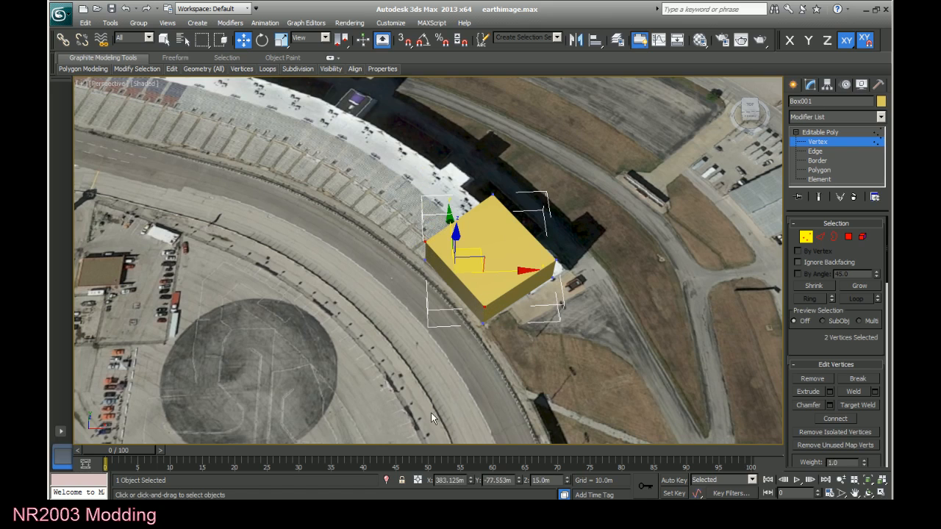
{"action": "double_click", "coordinate": [552, 480]}
{"action": "type", "text": "2.0m"}
{"action": "double_click", "coordinate": [504, 480]}
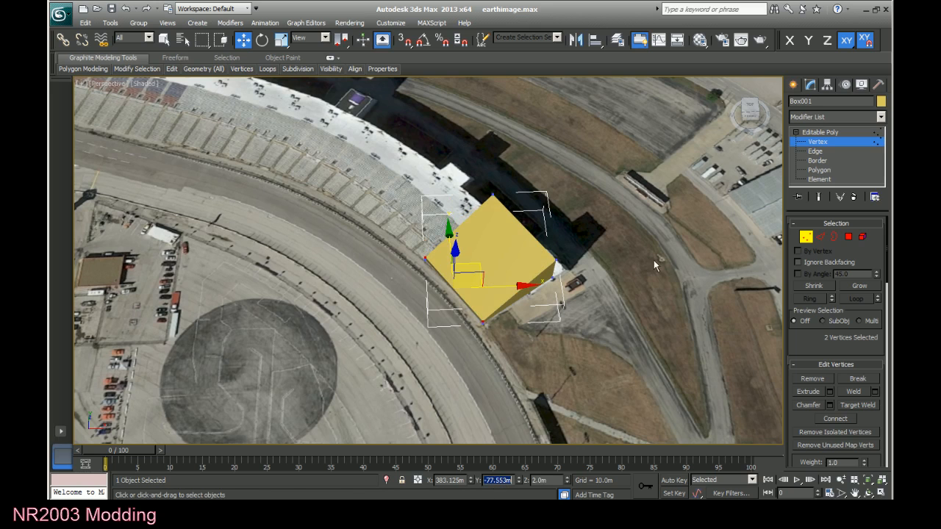
{"action": "left_click_drag", "start_coordinate": [754, 108], "coordinate": [754, 110]}
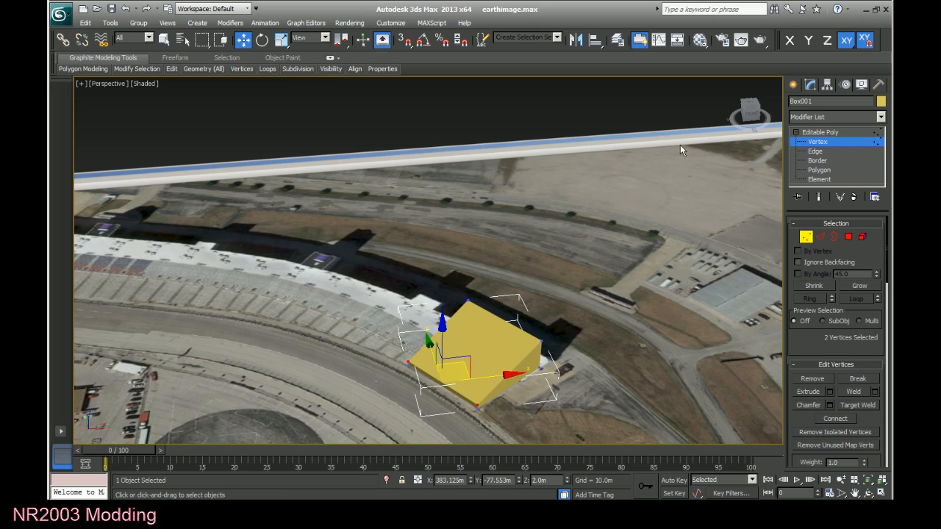
Examine the box's rear corner vertices and its top edges individually from two angles, then select and deselect all edges.
{"action": "left_click", "coordinate": [823, 153]}
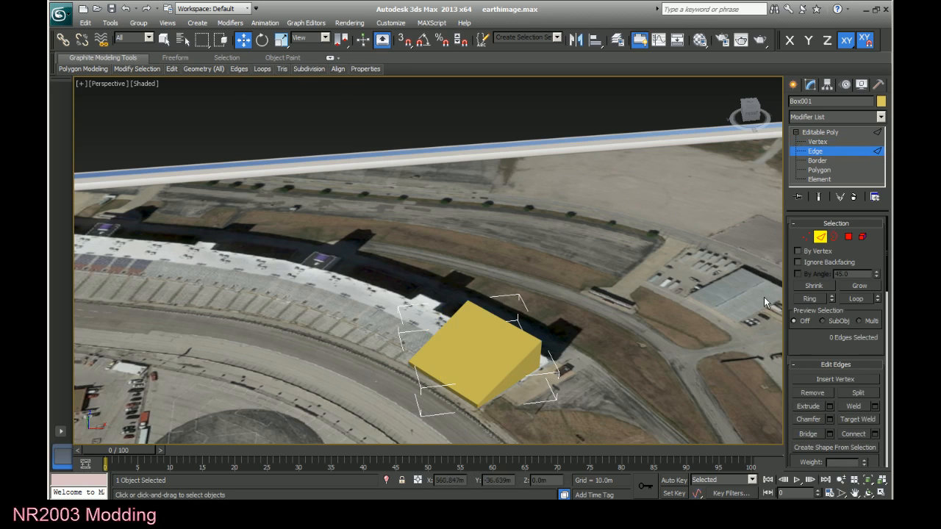
{"action": "left_click", "coordinate": [819, 142]}
{"action": "left_click", "coordinate": [541, 339]}
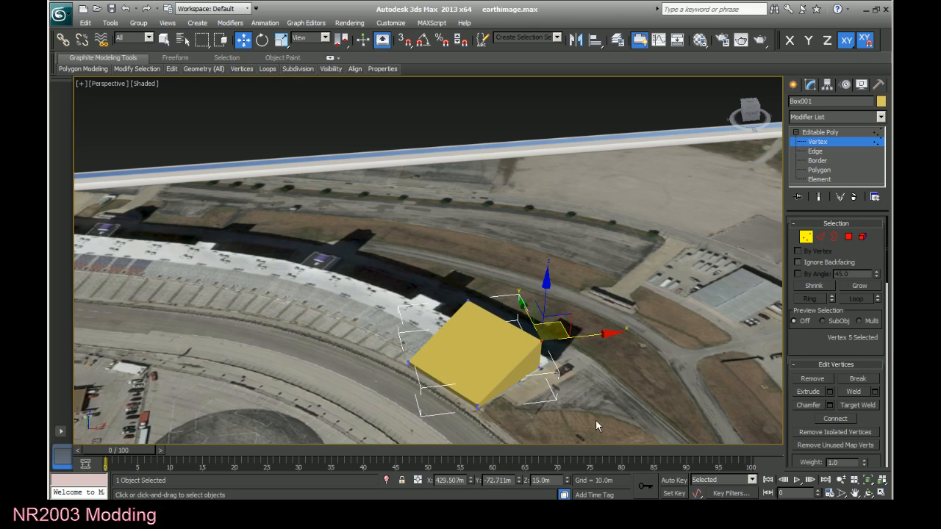
{"action": "left_click", "coordinate": [539, 369]}
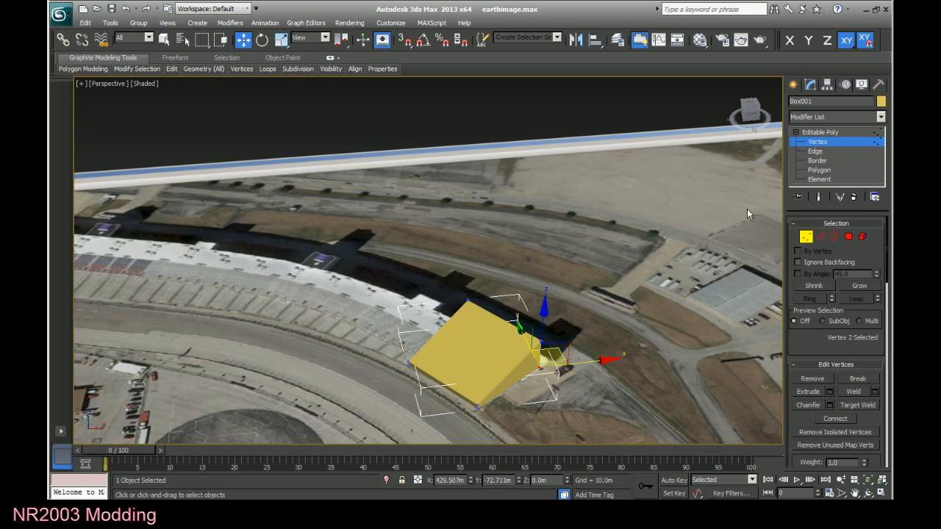
{"action": "left_click", "coordinate": [817, 152]}
{"action": "left_click", "coordinate": [817, 151]}
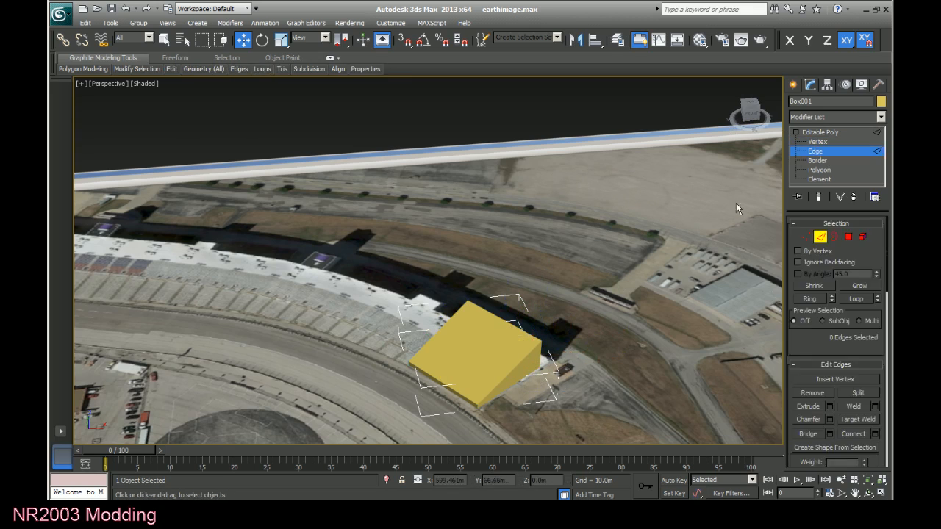
{"action": "left_click", "coordinate": [439, 330]}
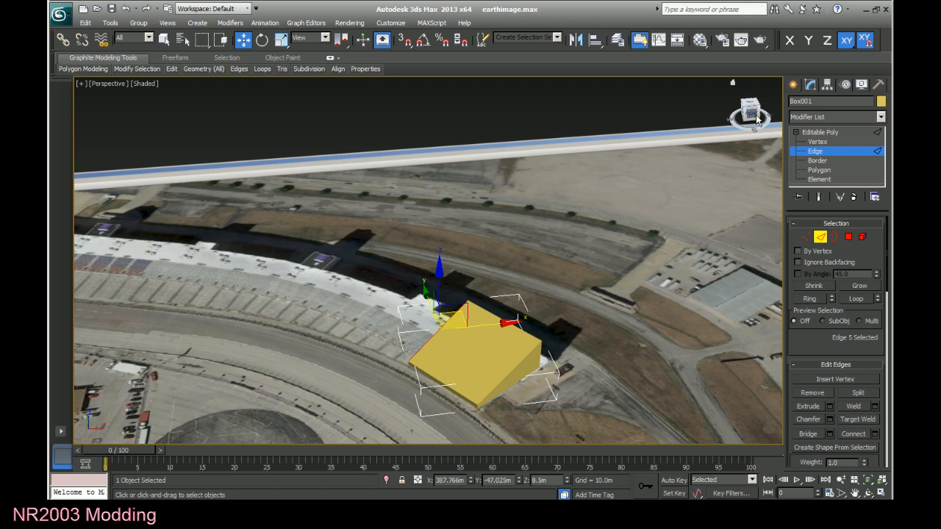
{"action": "left_click_drag", "start_coordinate": [758, 120], "coordinate": [799, 140]}
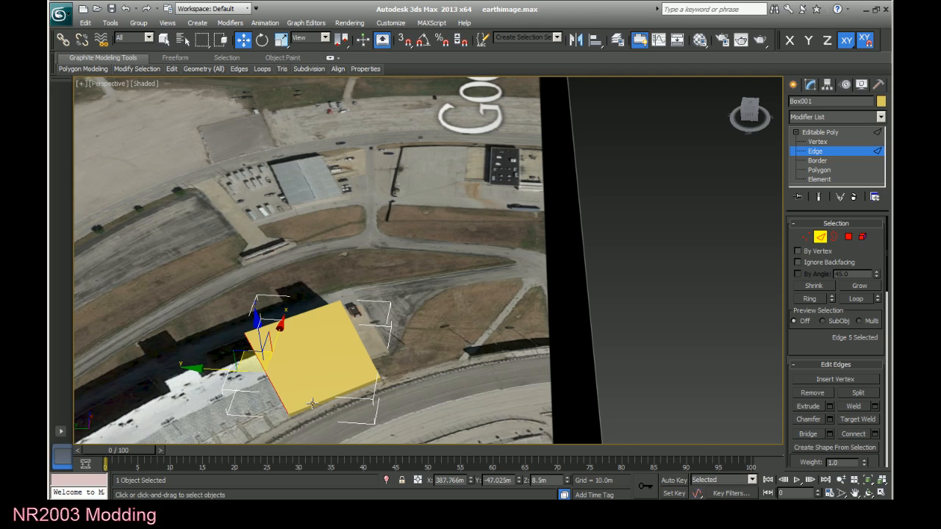
{"action": "left_click", "coordinate": [340, 309]}
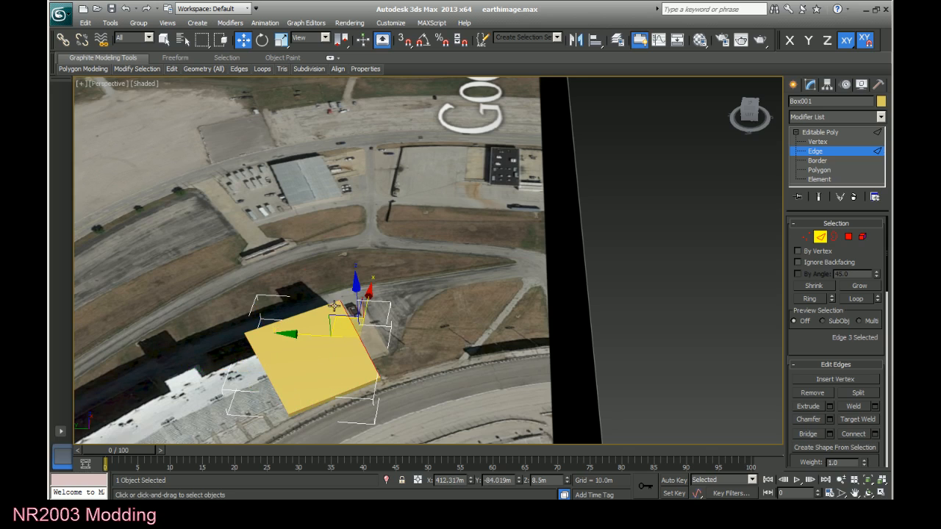
{"action": "left_click", "coordinate": [334, 306]}
{"action": "left_click_drag", "start_coordinate": [210, 302], "coordinate": [433, 432]}
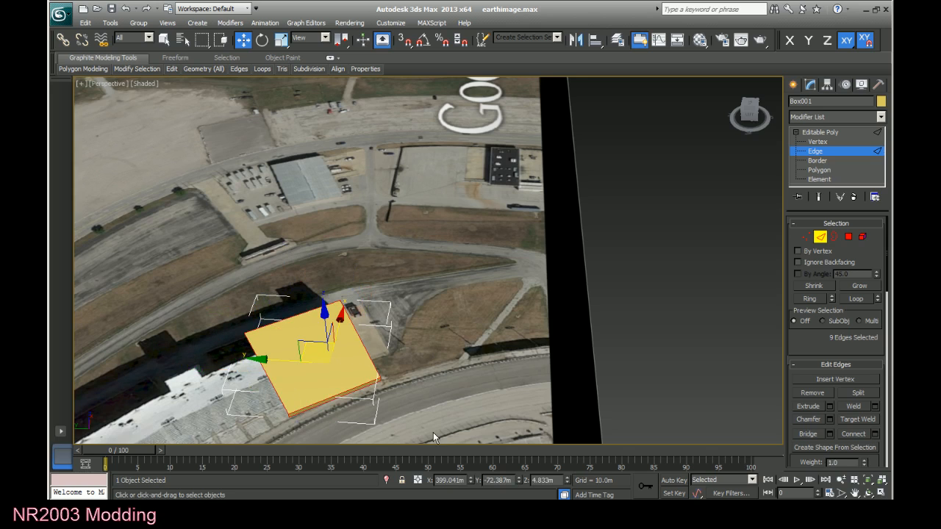
{"action": "left_click", "coordinate": [236, 435]}
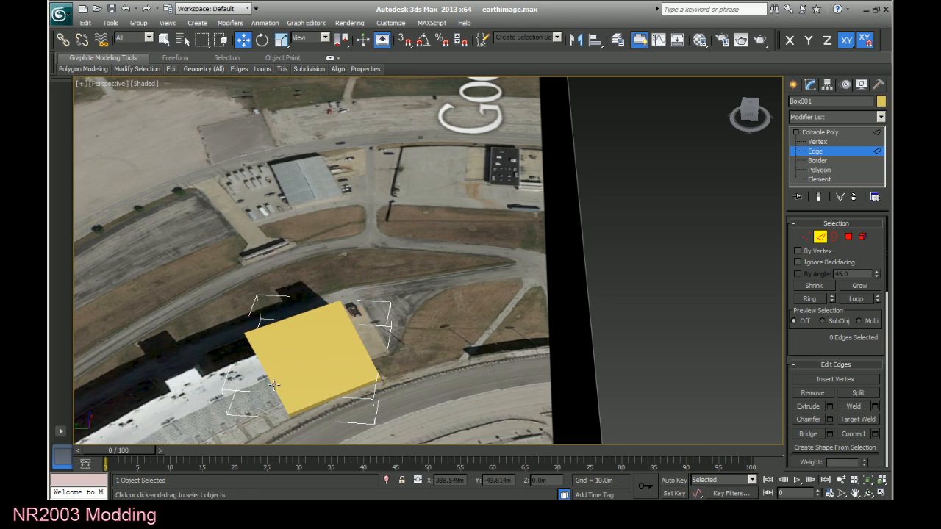
Try moving the box's sloped top edge beside the uncovered grandstand along the Y axis, and undo the move.
{"action": "left_click", "coordinate": [273, 385]}
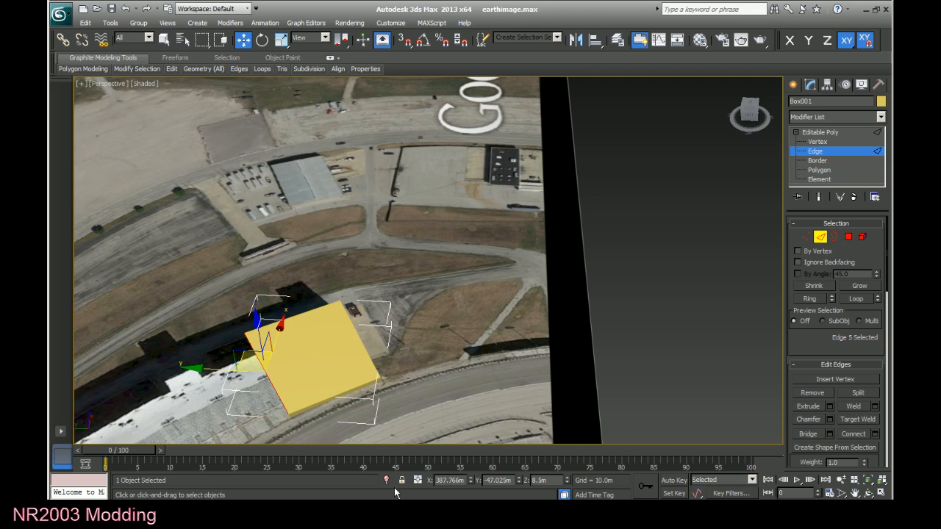
{"action": "left_click", "coordinate": [854, 492]}
{"action": "left_click_drag", "start_coordinate": [320, 420], "coordinate": [542, 311]}
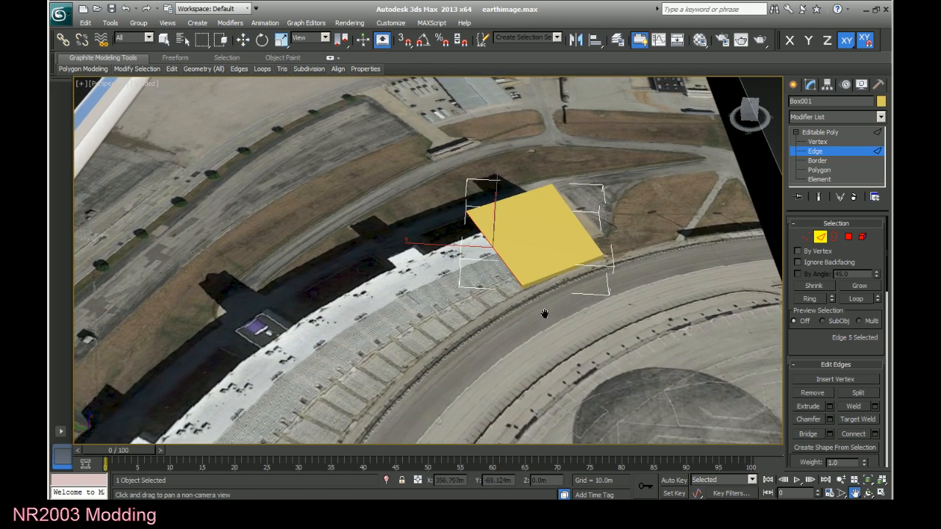
{"action": "right_click", "coordinate": [551, 318]}
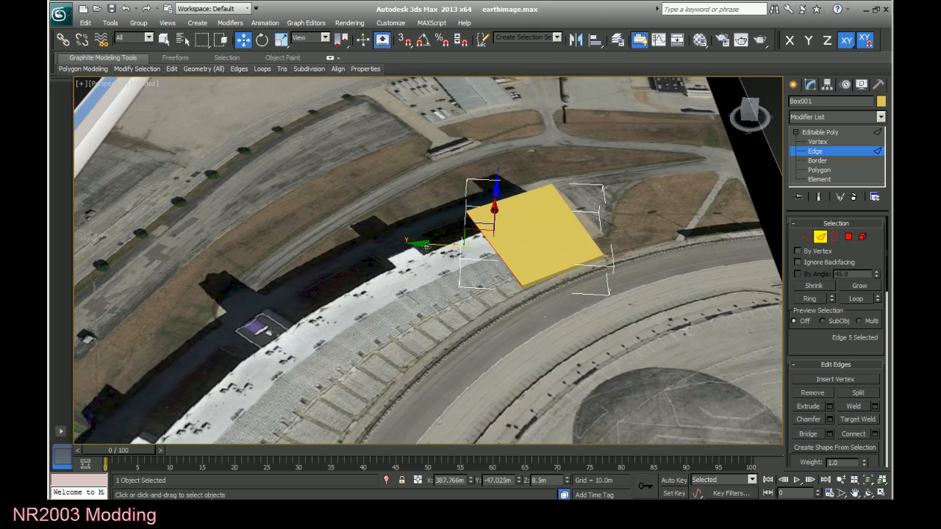
{"action": "left_click_drag", "start_coordinate": [426, 247], "coordinate": [253, 243]}
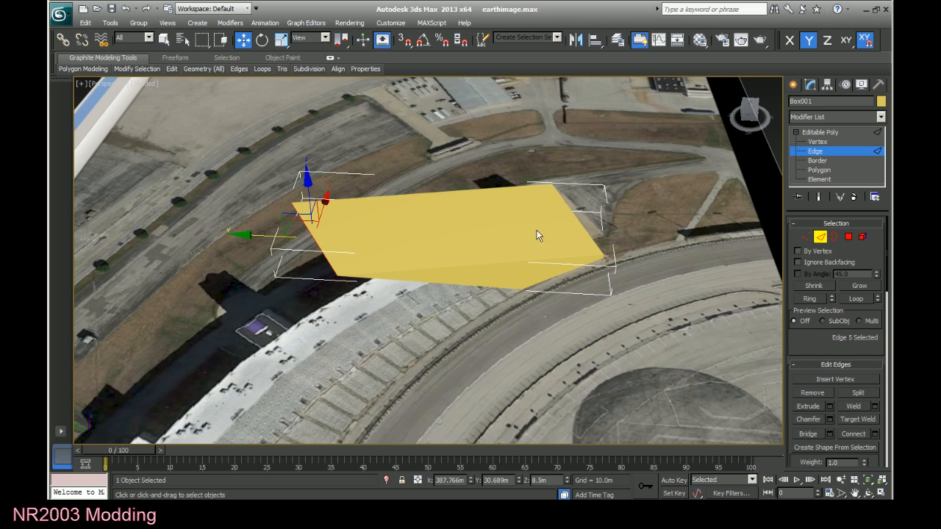
{"action": "key", "text": "ctrl+z"}
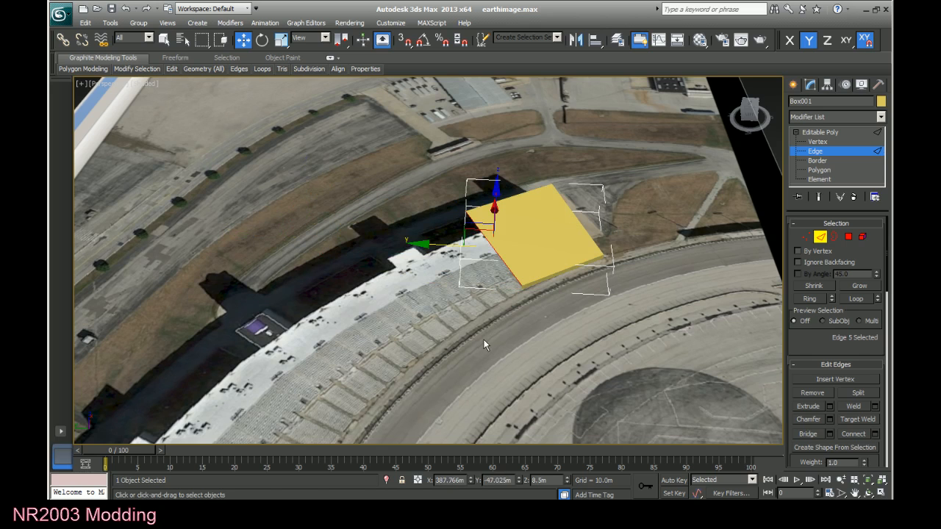
Extend a new polygon from the sloped top edge diagonally along the grandstand as the next seating section.
{"action": "left_click", "coordinate": [478, 335]}
{"action": "left_click", "coordinate": [506, 265]}
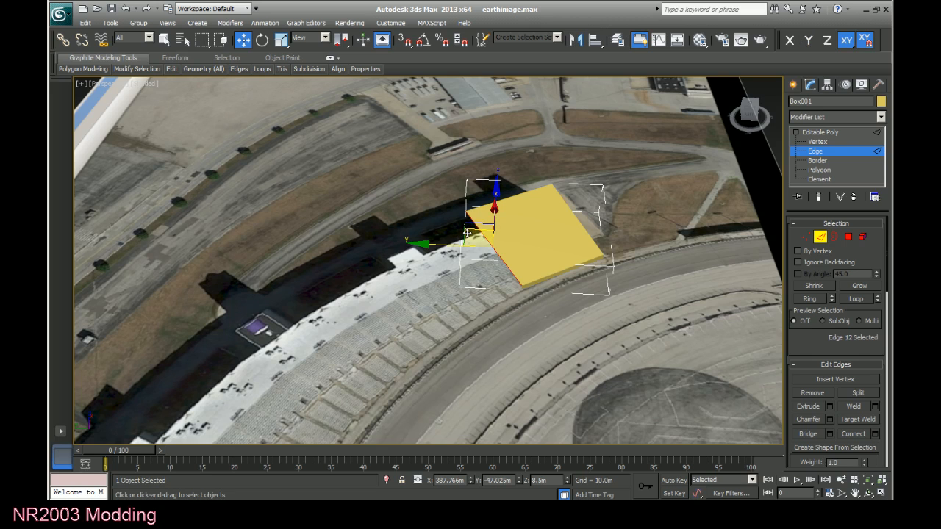
{"action": "left_click_drag", "start_coordinate": [468, 233], "coordinate": [368, 286], "text": "shift"}
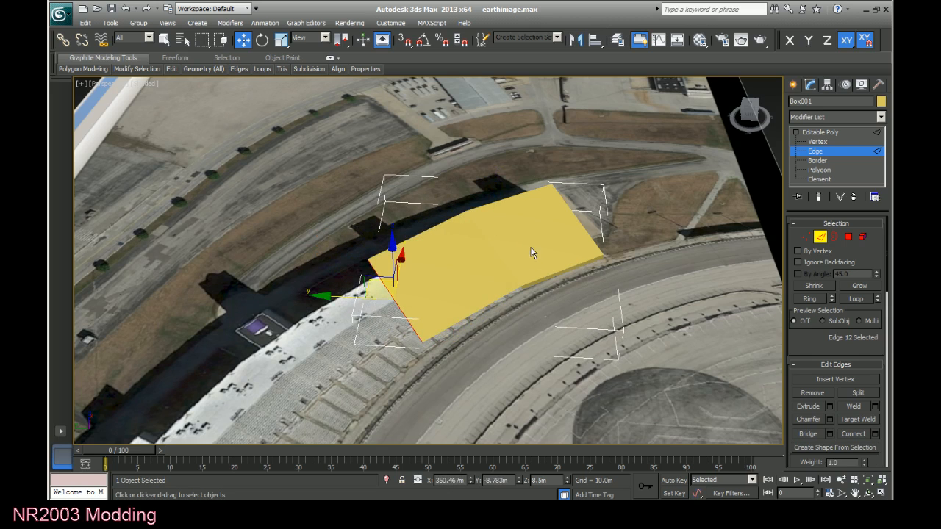
Fit the new section's trackside and back end vertices to the grandstand's outline in the top view.
{"action": "left_click", "coordinate": [760, 114]}
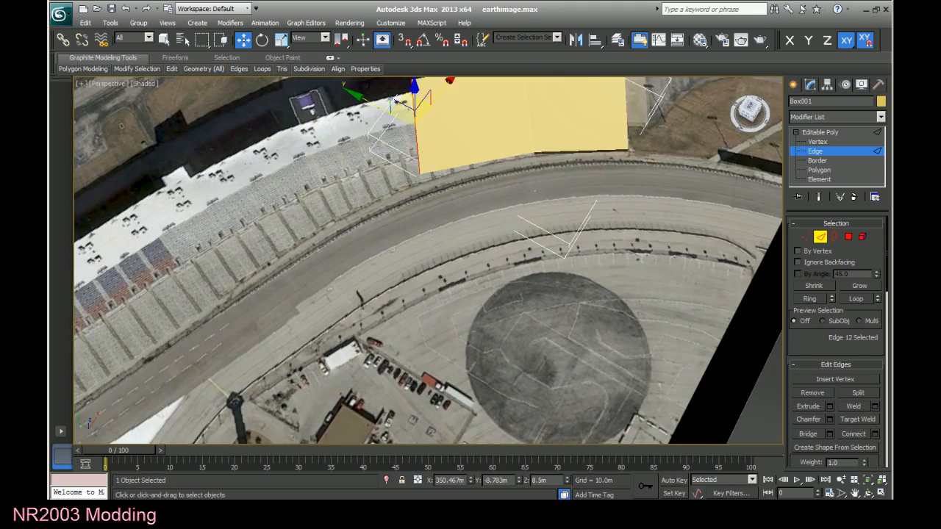
{"action": "left_click", "coordinate": [751, 110]}
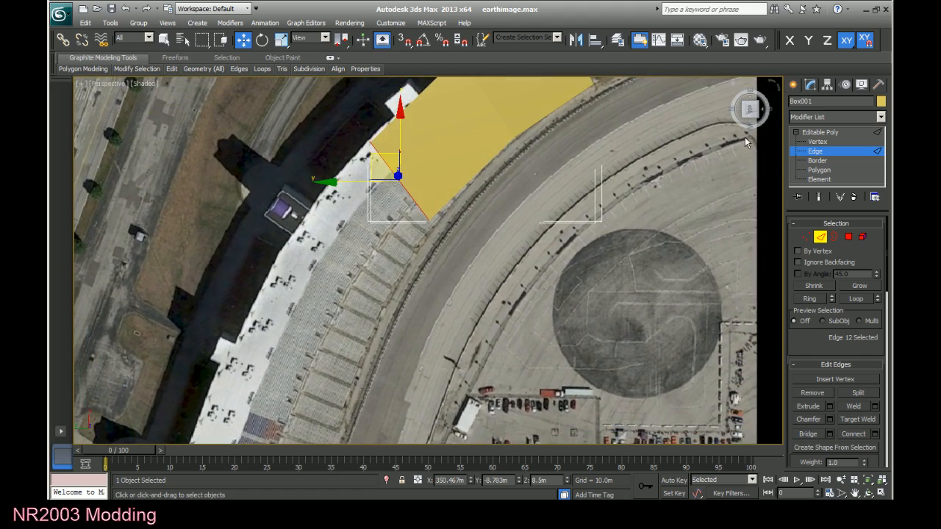
{"action": "left_click", "coordinate": [816, 142]}
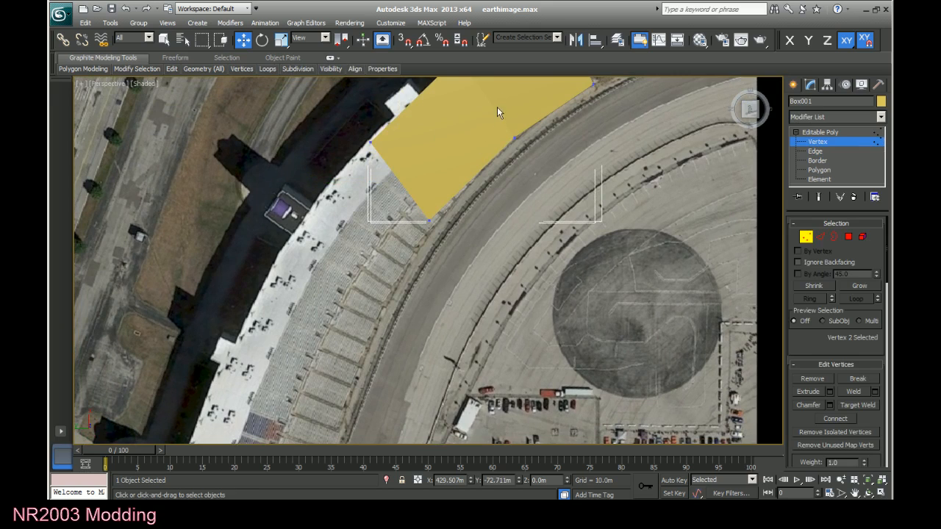
{"action": "left_click", "coordinate": [425, 217]}
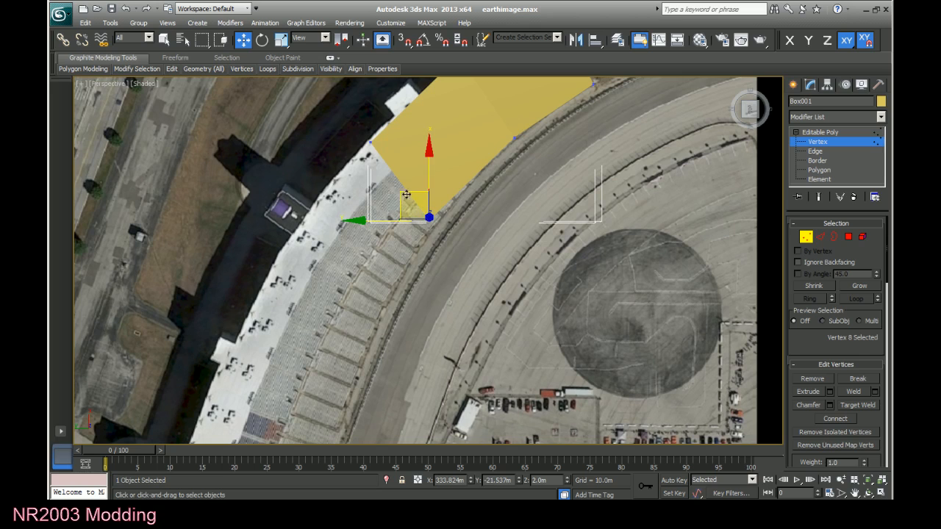
{"action": "left_click_drag", "start_coordinate": [415, 182], "coordinate": [423, 179]}
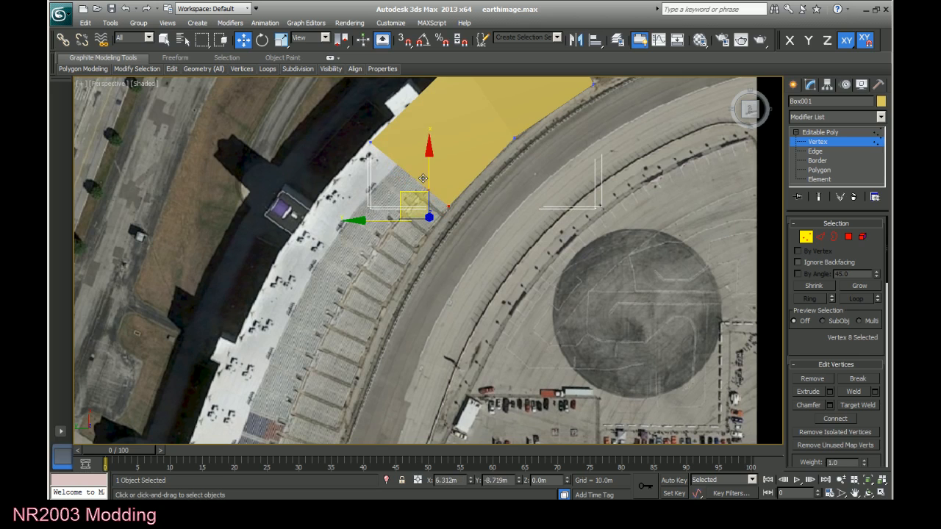
{"action": "left_click", "coordinate": [368, 140]}
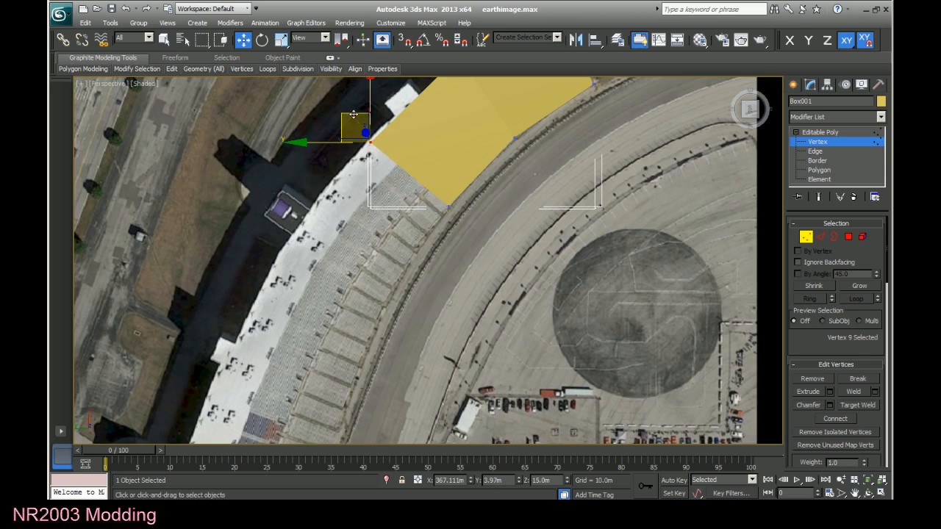
Extend a polygon down from the new section's trackside edge and set its lower edge to Z 0 m as the front wall.
{"action": "left_click", "coordinate": [812, 151]}
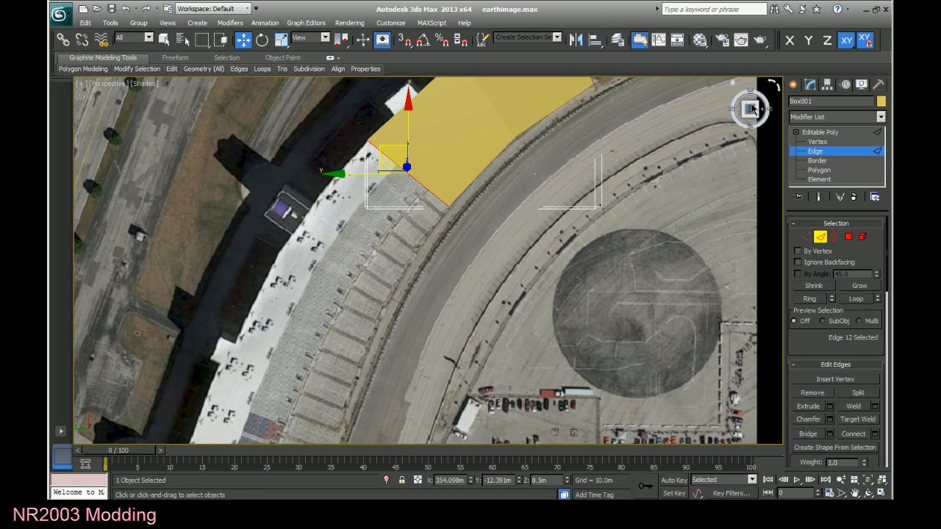
{"action": "left_click_drag", "start_coordinate": [751, 108], "coordinate": [744, 116]}
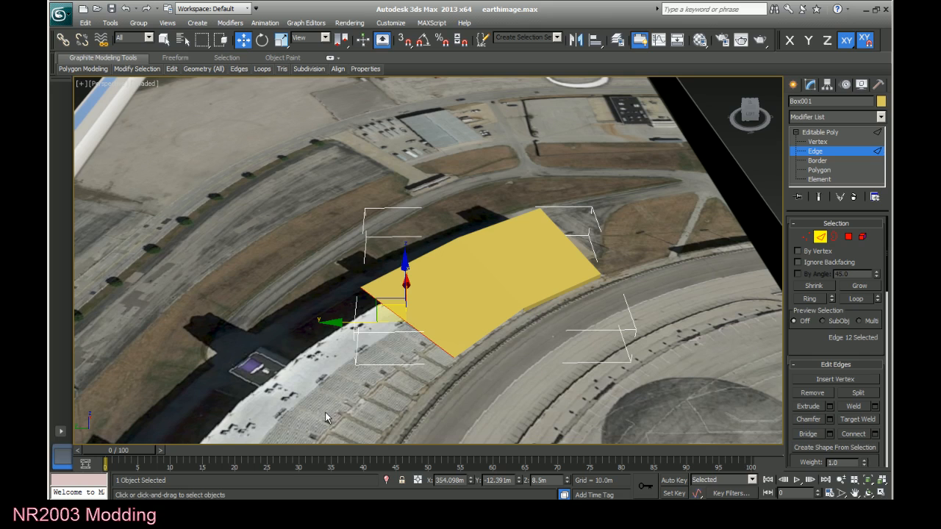
{"action": "left_click", "coordinate": [503, 325]}
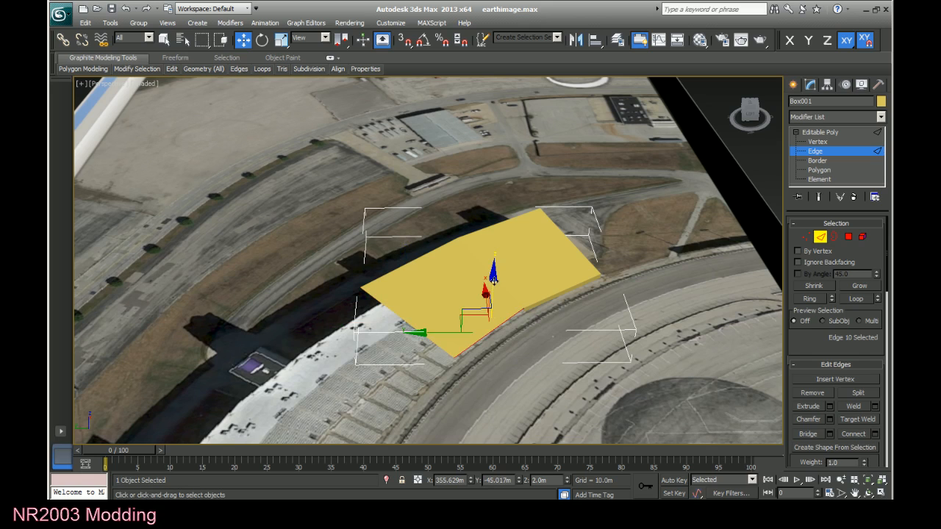
{"action": "left_click_drag", "start_coordinate": [493, 282], "coordinate": [494, 288], "text": "shift"}
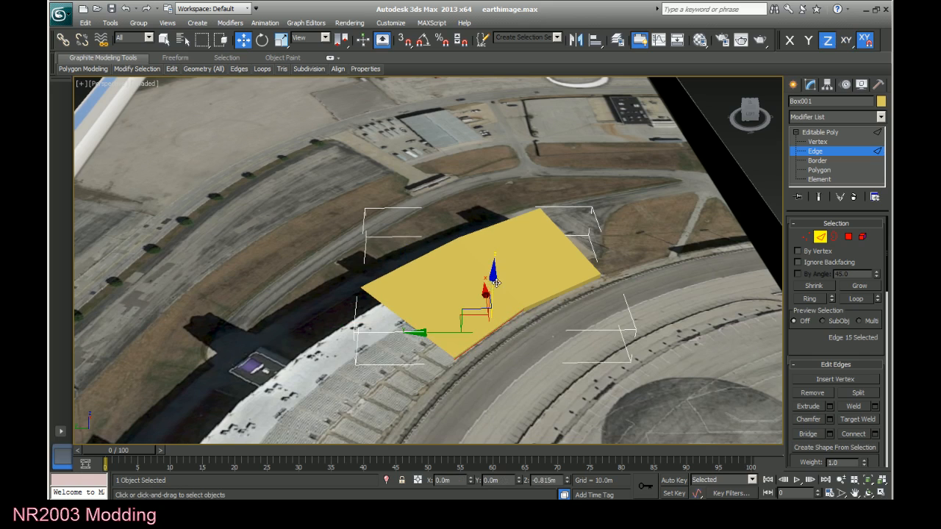
{"action": "double_click", "coordinate": [547, 480]}
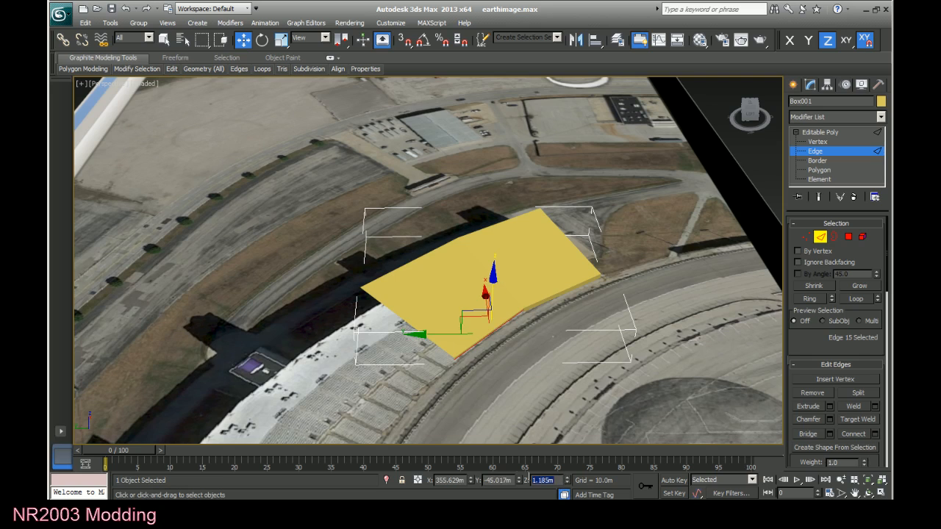
{"action": "type", "text": "0"}
{"action": "double_click", "coordinate": [509, 480]}
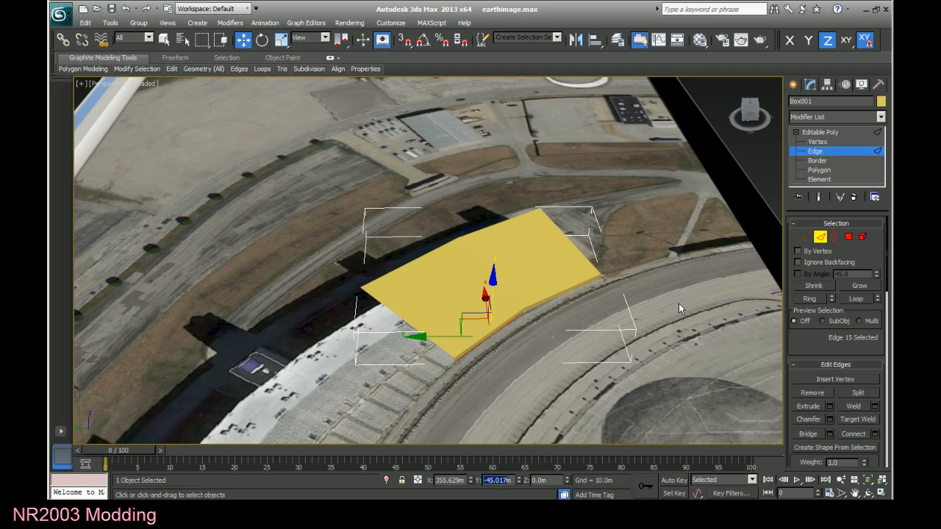
Extend another seating section from the sloped end edge along the grandstand's curve in the top view.
{"action": "left_click", "coordinate": [410, 325]}
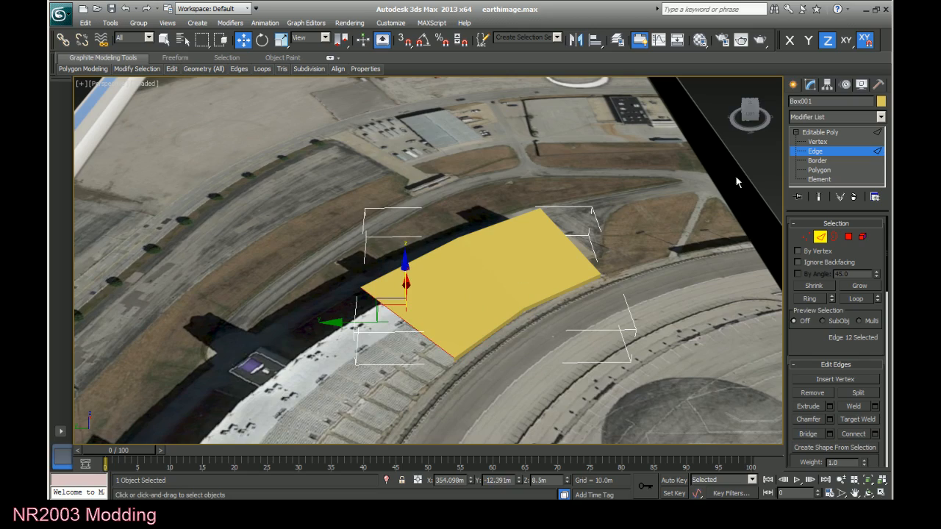
{"action": "left_click", "coordinate": [750, 108]}
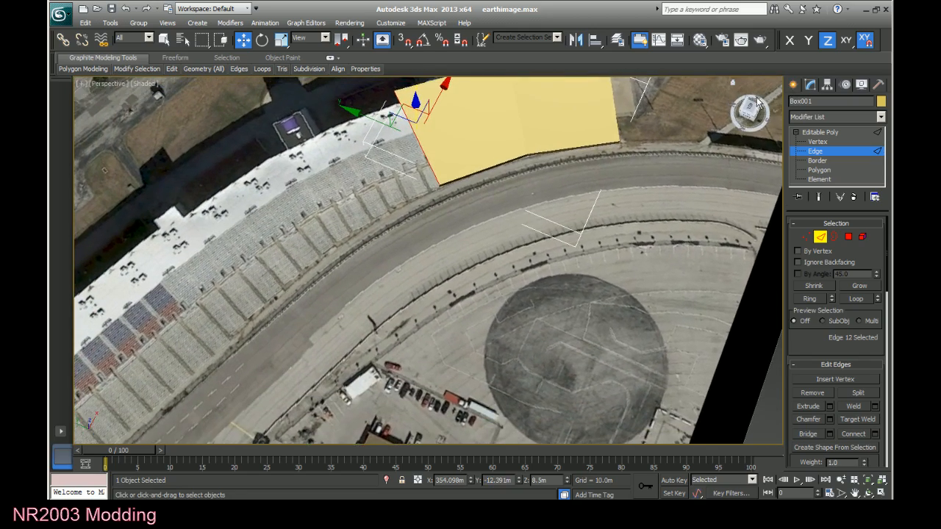
{"action": "left_click", "coordinate": [756, 108]}
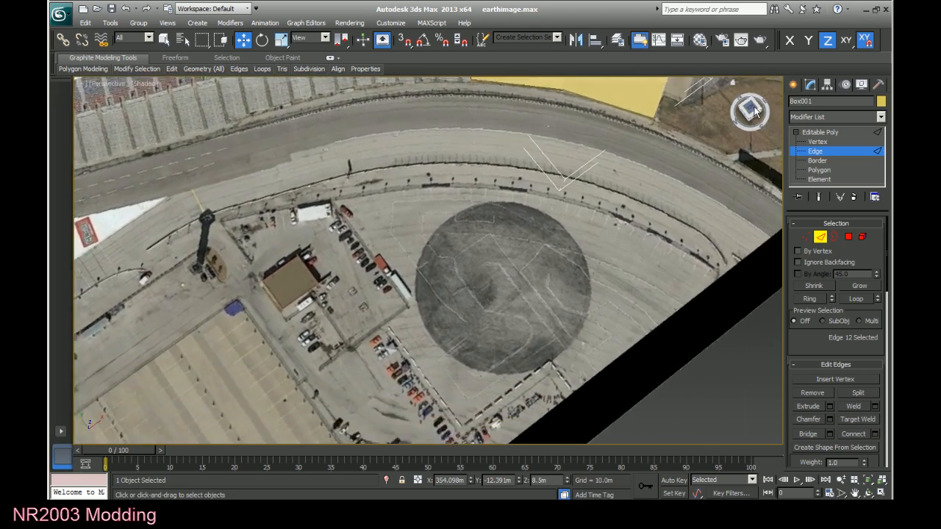
{"action": "left_click", "coordinate": [855, 493]}
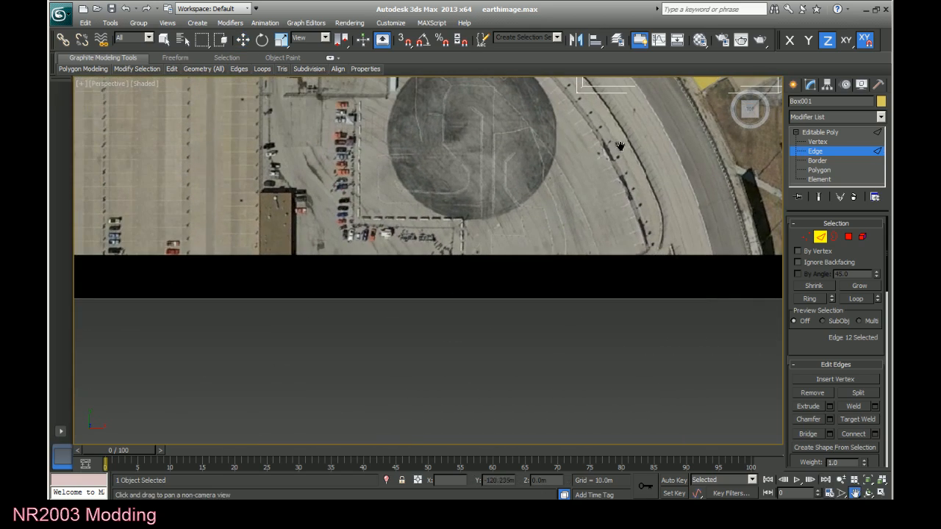
{"action": "left_click_drag", "start_coordinate": [621, 146], "coordinate": [581, 387]}
{"action": "left_click_drag", "start_coordinate": [555, 214], "coordinate": [535, 328]}
{"action": "right_click", "coordinate": [542, 256]}
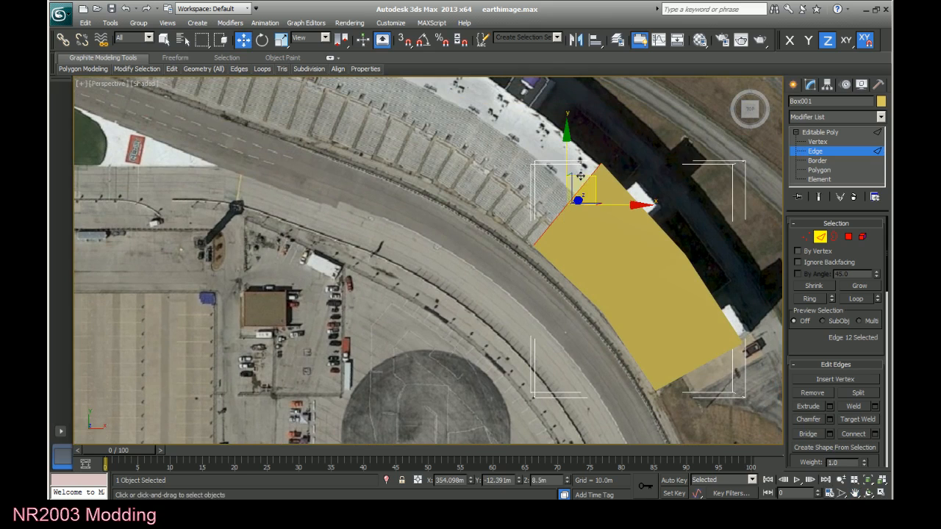
{"action": "left_click_drag", "start_coordinate": [579, 177], "coordinate": [534, 137], "text": "shift"}
Align the vertices along the newest seating section's back side and end with the grandstand's outline in the top view.
{"action": "key", "text": "1"}
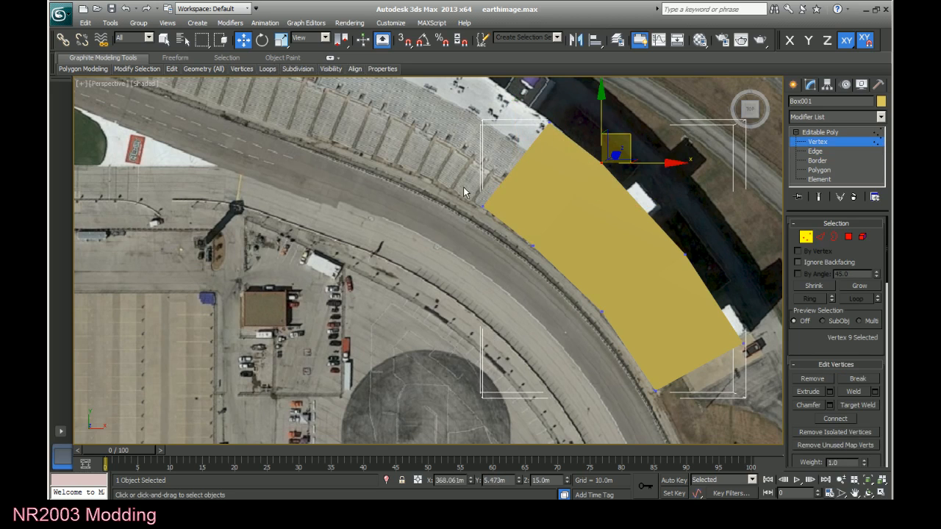
{"action": "left_click", "coordinate": [486, 204]}
{"action": "left_click", "coordinate": [551, 122]}
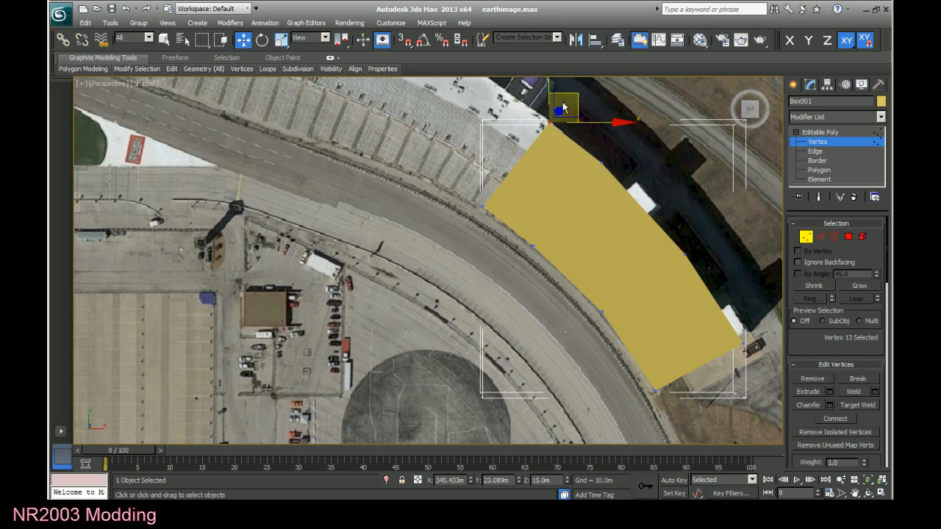
{"action": "left_click_drag", "start_coordinate": [573, 95], "coordinate": [575, 94]}
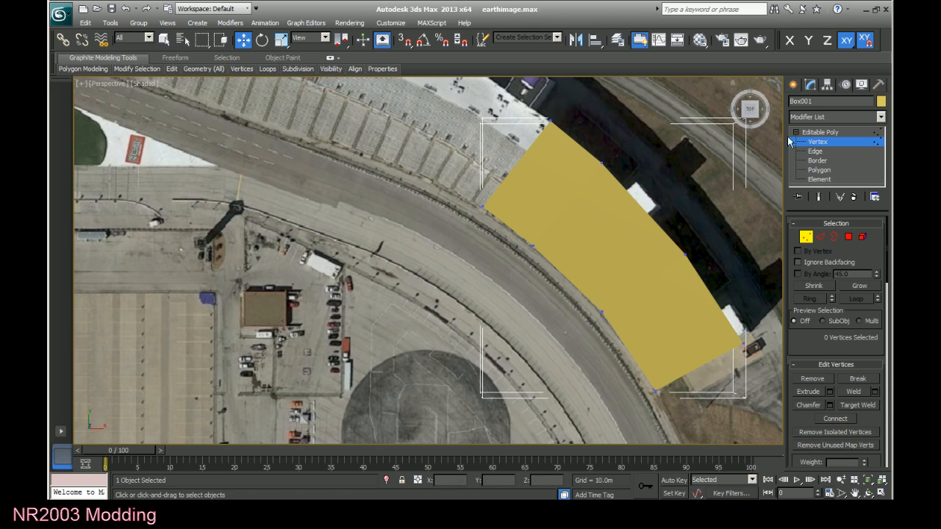
Extend a fourth seating section from the sloped end edge diagonally along the grandstand's curve.
{"action": "left_click", "coordinate": [811, 151]}
{"action": "left_click", "coordinate": [511, 172]}
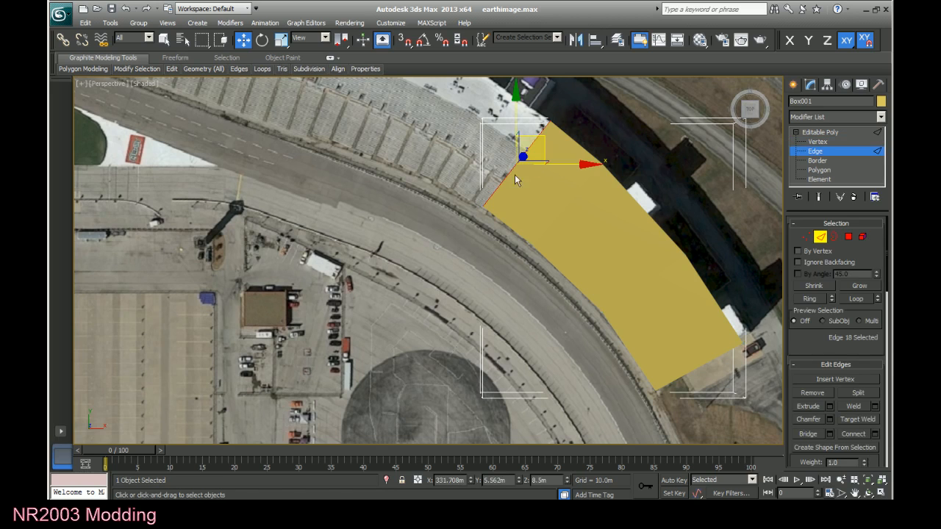
{"action": "left_click_drag", "start_coordinate": [542, 138], "coordinate": [485, 103], "text": "shift"}
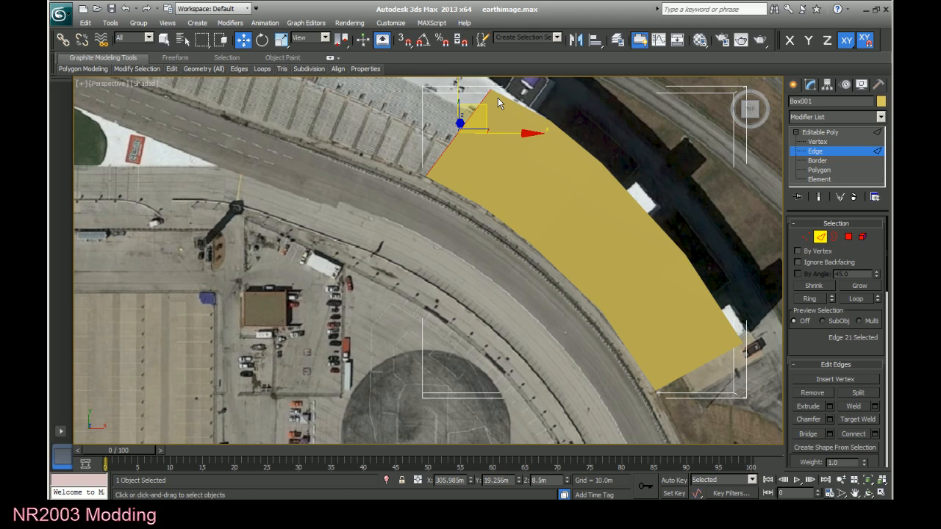
Move the fourth section's back end vertex outward onto the grandstand's rear outline.
{"action": "left_click", "coordinate": [817, 141]}
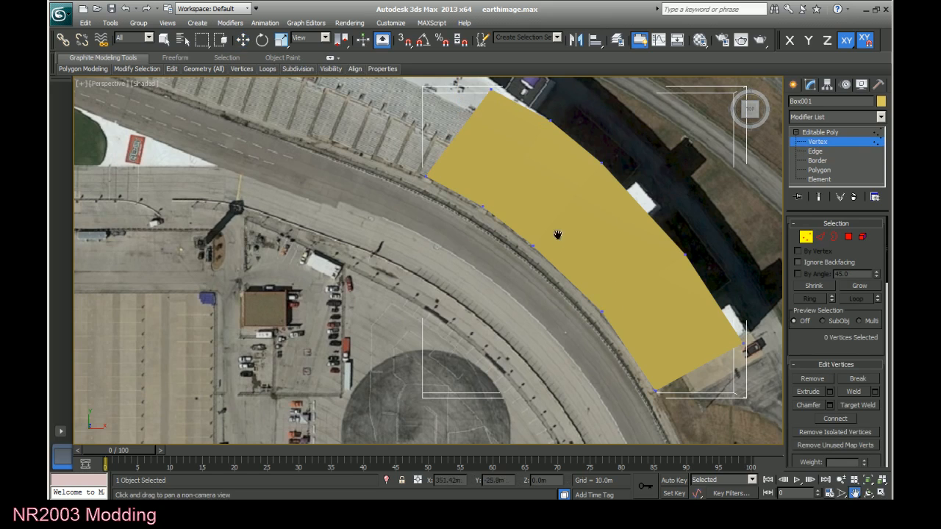
{"action": "middle_click_drag", "start_coordinate": [556, 238], "coordinate": [546, 294]}
{"action": "left_click", "coordinate": [512, 178]}
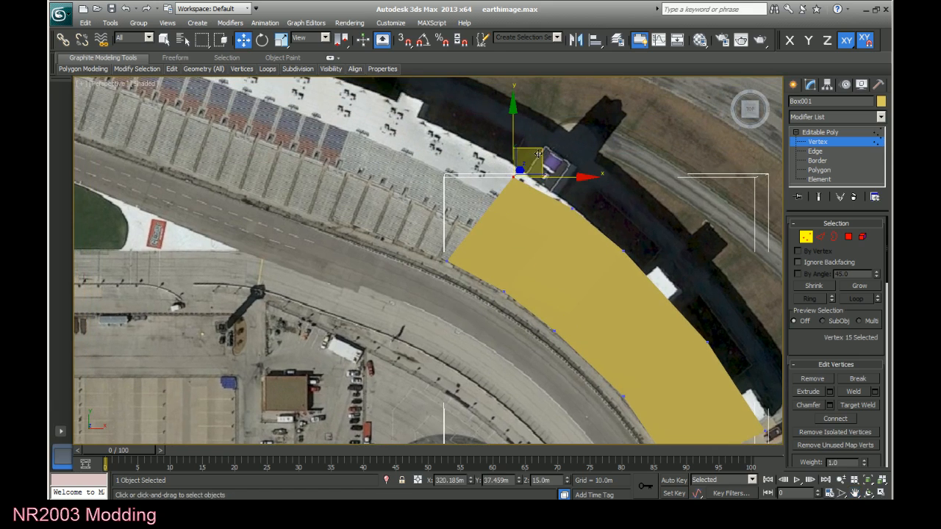
{"action": "left_click_drag", "start_coordinate": [538, 151], "coordinate": [542, 141]}
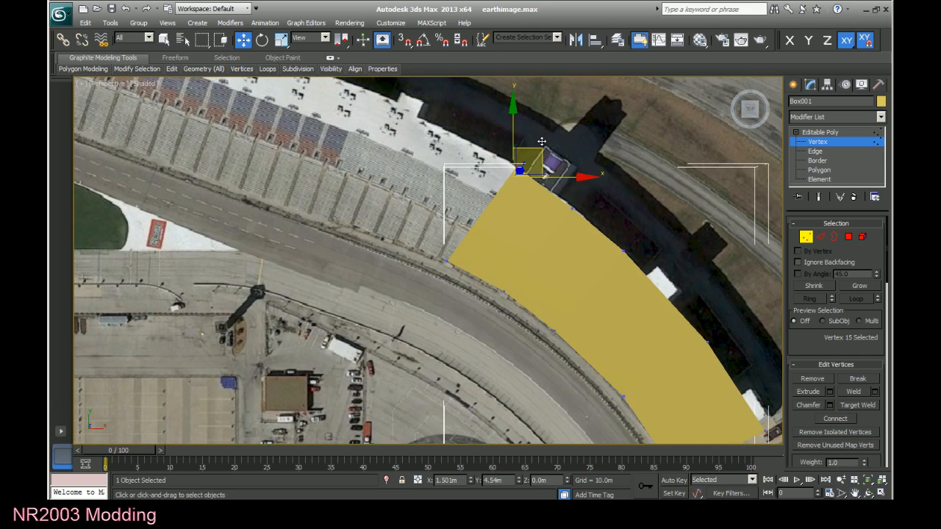
{"action": "left_click", "coordinate": [423, 397]}
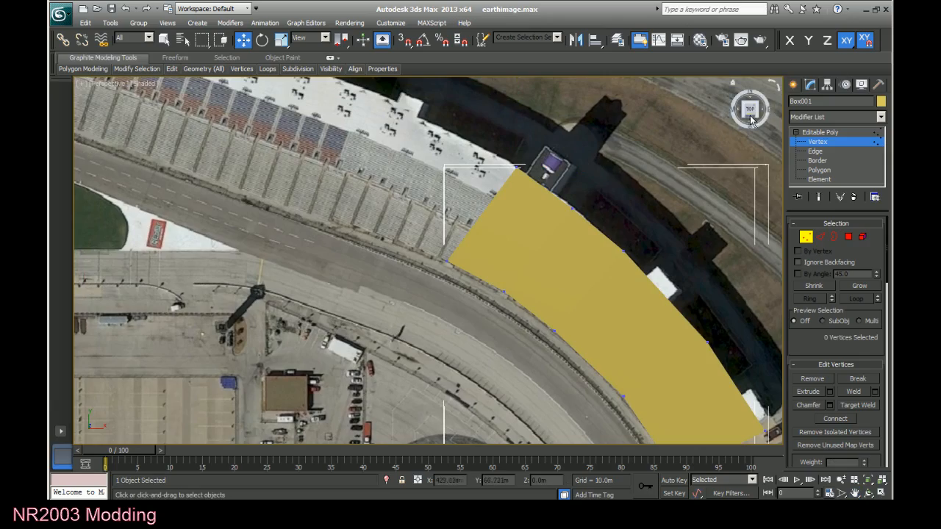
Extend a polygon down from the third section's trackside edge and set its lower edge to Z 0 m.
{"action": "left_click_drag", "start_coordinate": [752, 114], "coordinate": [785, 80]}
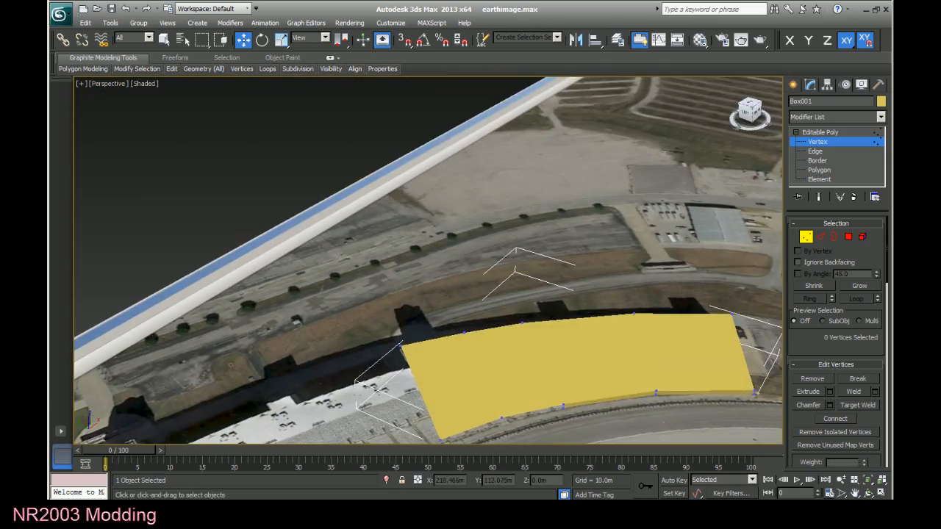
{"action": "left_click", "coordinate": [815, 151]}
{"action": "left_click", "coordinate": [421, 390]}
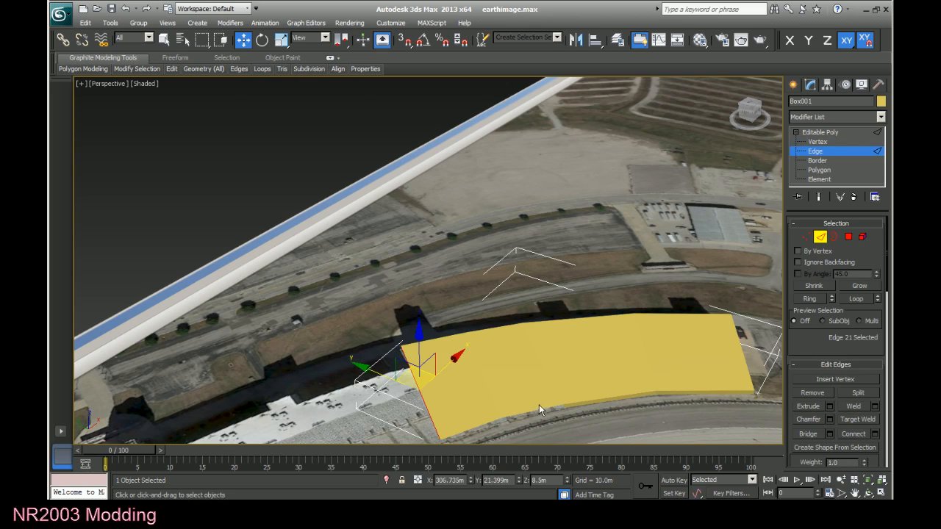
{"action": "left_click", "coordinate": [532, 412]}
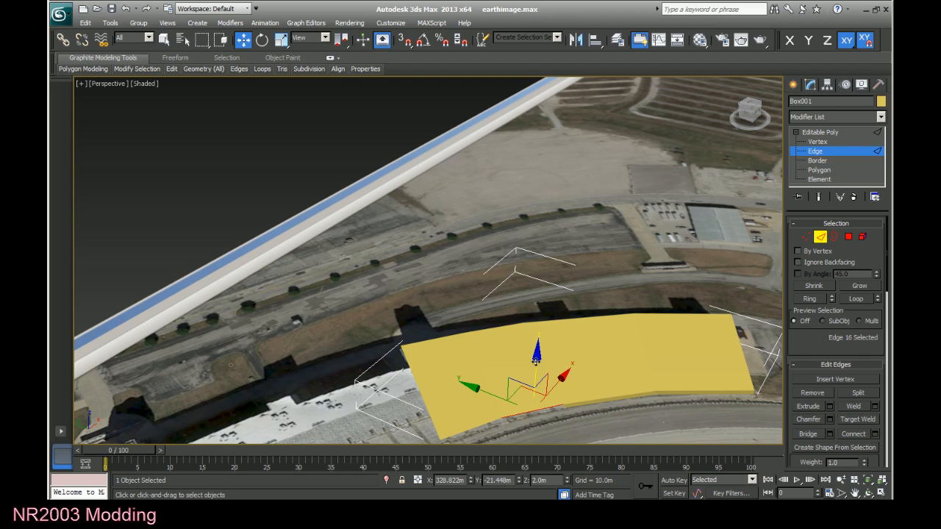
{"action": "left_click_drag", "start_coordinate": [536, 360], "coordinate": [536, 366], "text": "shift"}
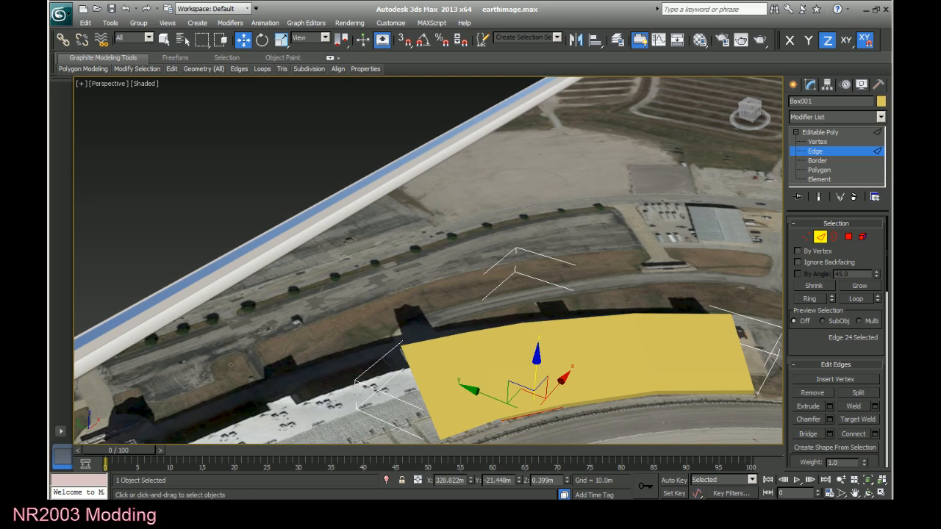
{"action": "left_click_drag", "start_coordinate": [556, 480], "coordinate": [512, 485]}
{"action": "type", "text": "0"}
{"action": "double_click", "coordinate": [509, 482]}
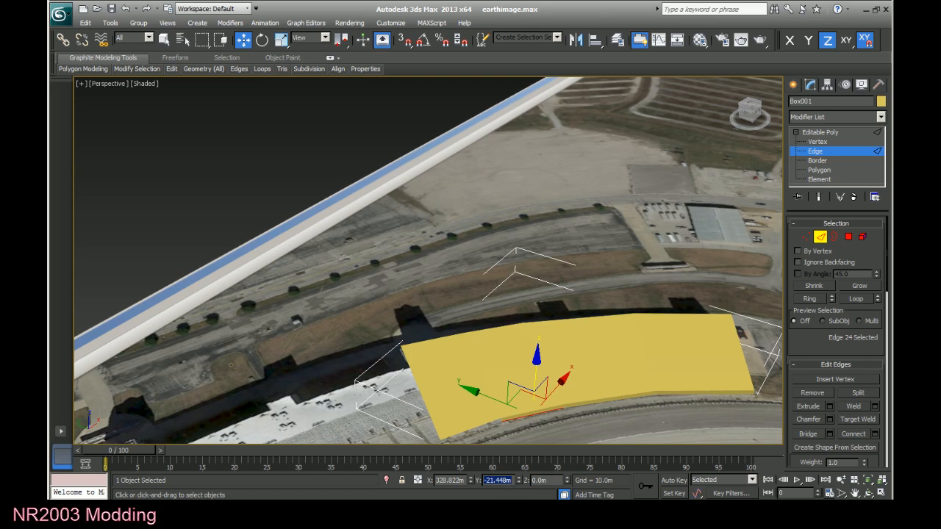
{"action": "left_click", "coordinate": [593, 430]}
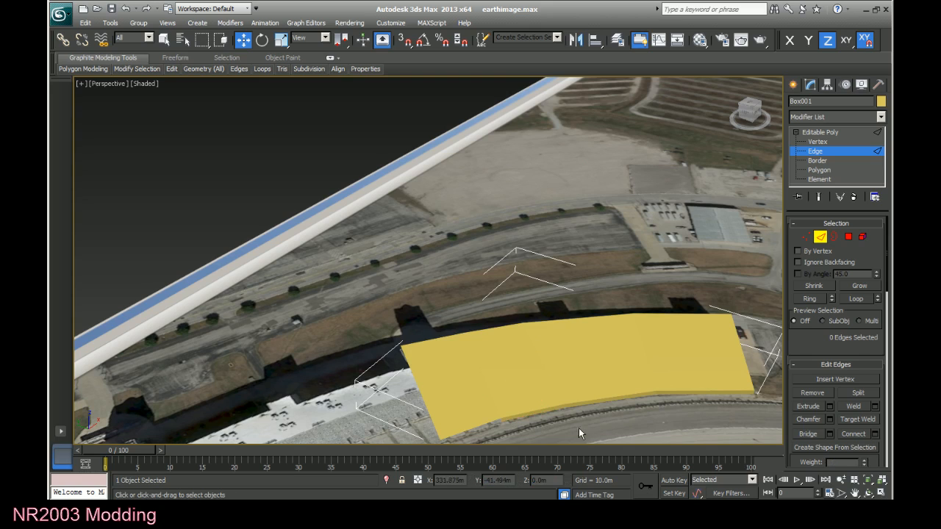